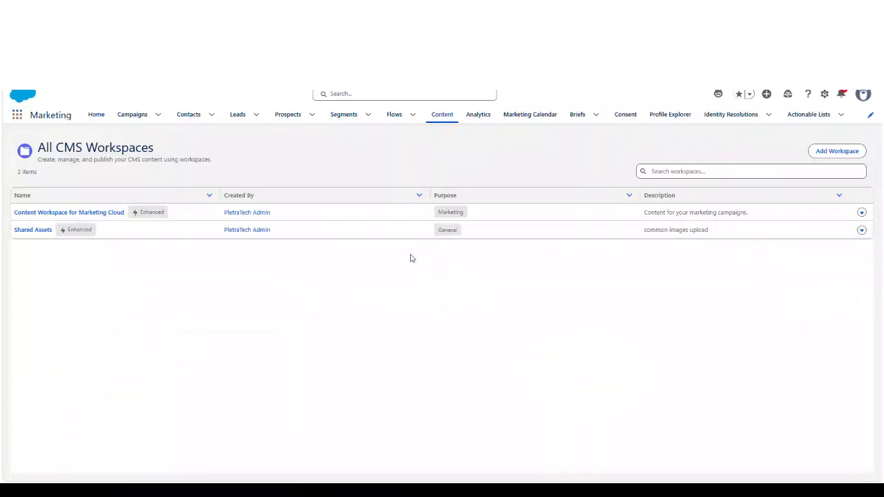
Open the Content Workspace for Marketing Cloud and create a new content item of type Image
{"action": "left_click", "coordinate": [40, 216]}
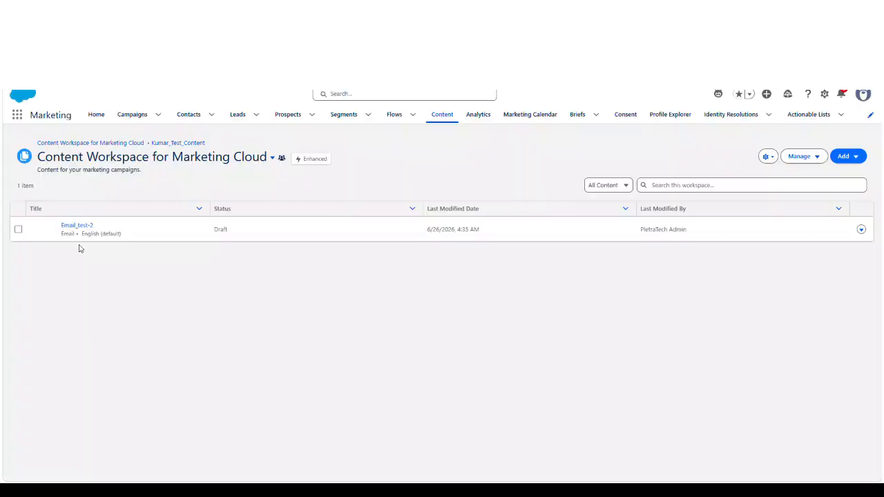
{"action": "left_click", "coordinate": [857, 157]}
{"action": "left_click", "coordinate": [855, 174]}
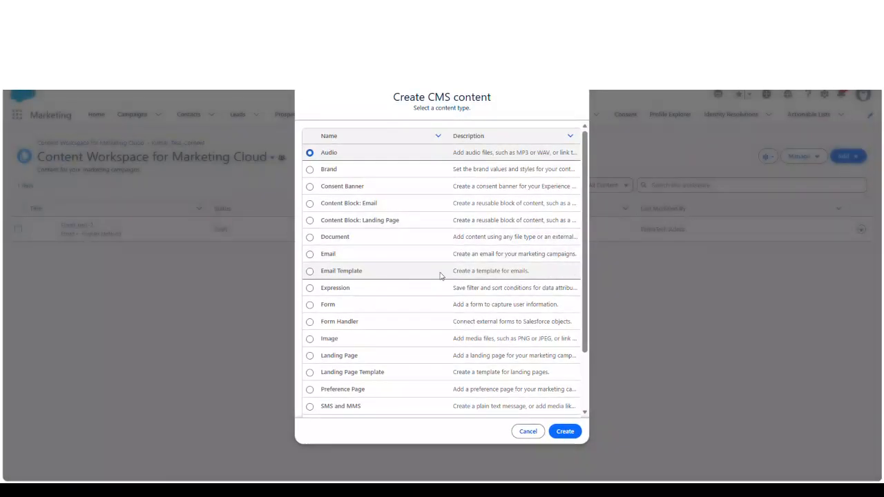
{"action": "left_click", "coordinate": [311, 338]}
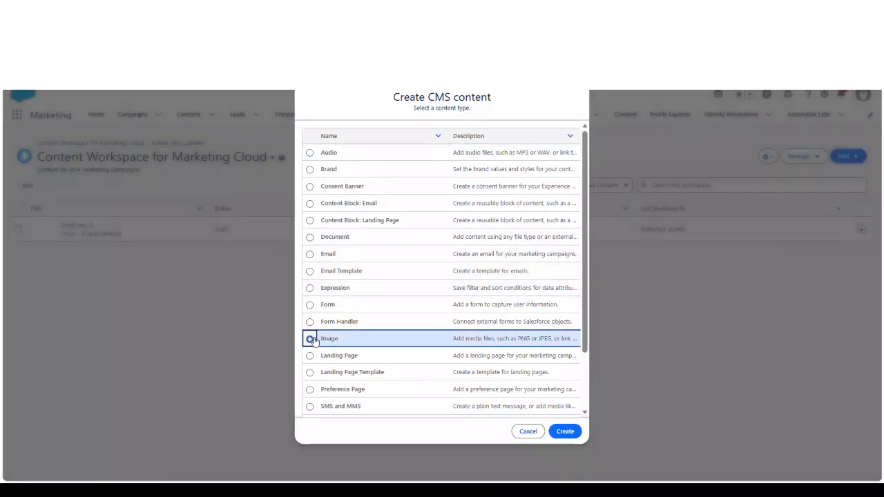
{"action": "left_click", "coordinate": [567, 432]}
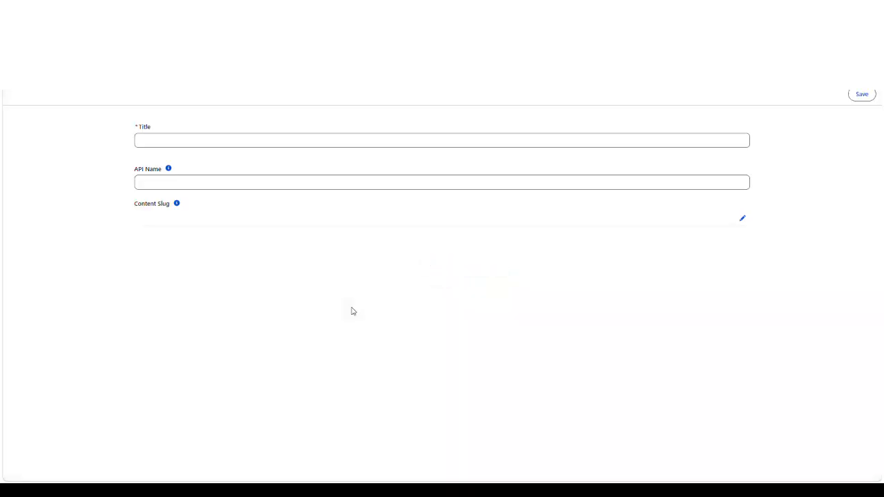
Title the image Keyboard-logo and upload Keyboard_Logo.png as its source
{"action": "left_click", "coordinate": [170, 142]}
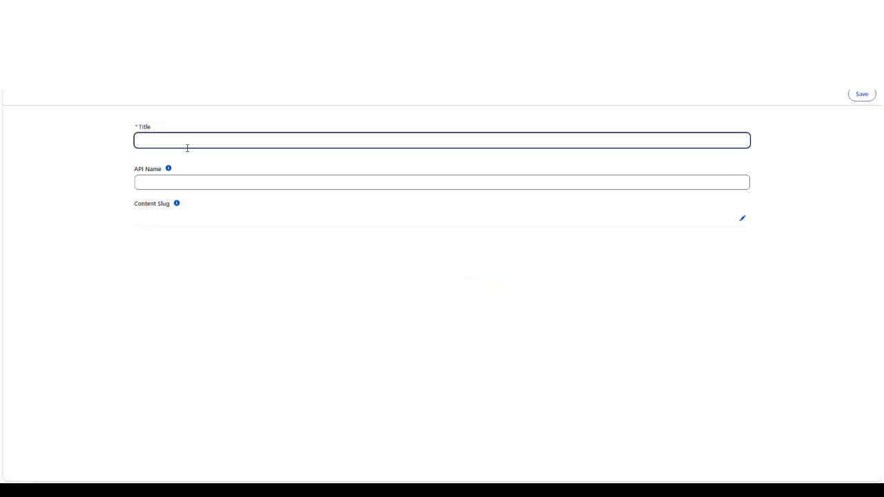
{"action": "type", "text": "Key"}
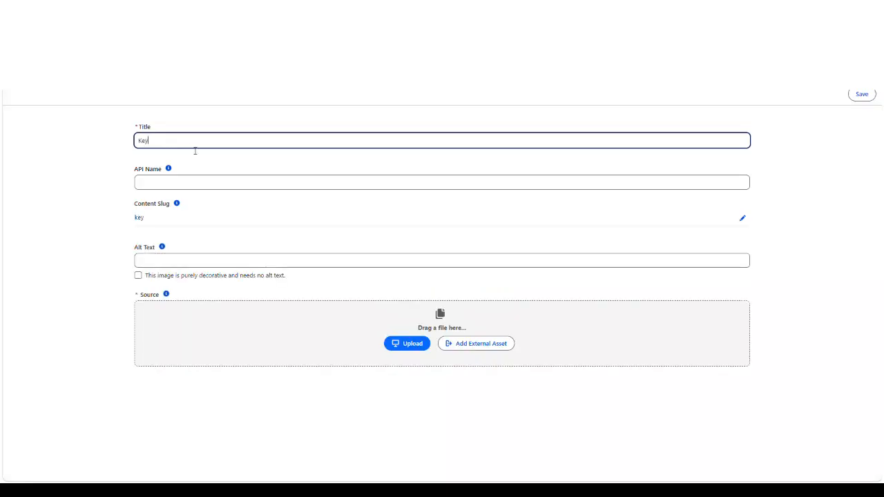
{"action": "type", "text": "board-logo"}
{"action": "left_click", "coordinate": [216, 204]}
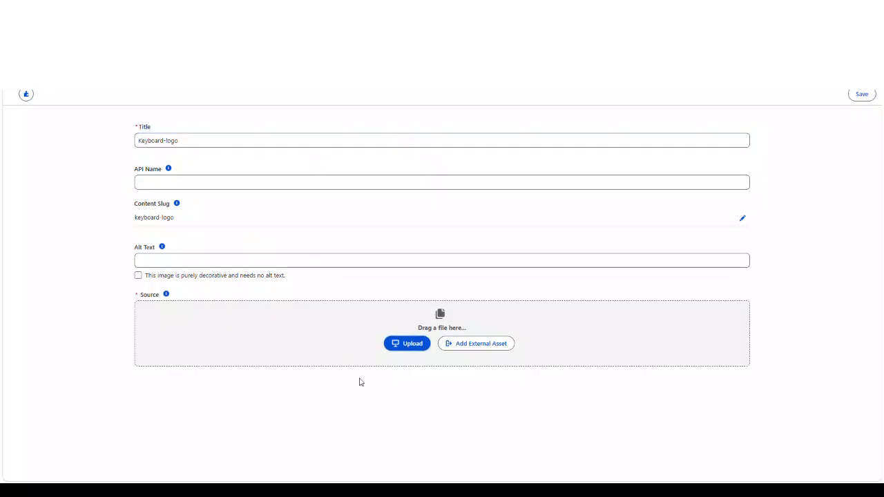
{"action": "left_click", "coordinate": [374, 397]}
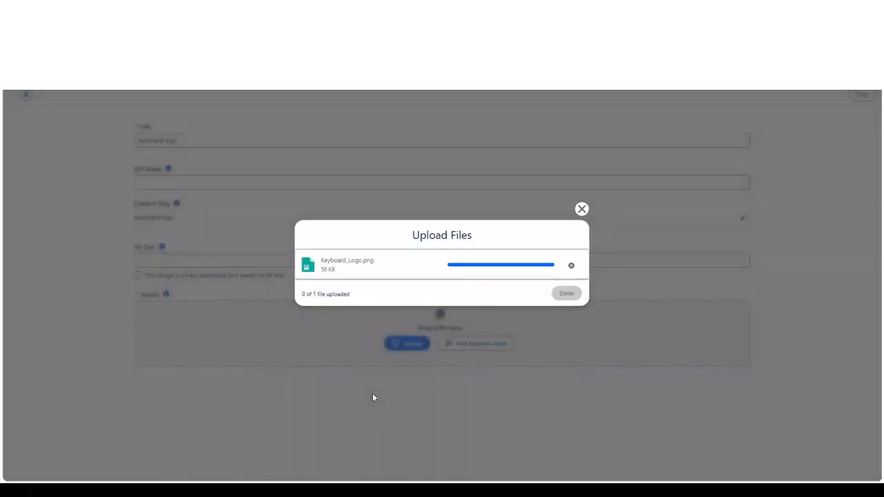
{"action": "left_click", "coordinate": [569, 294]}
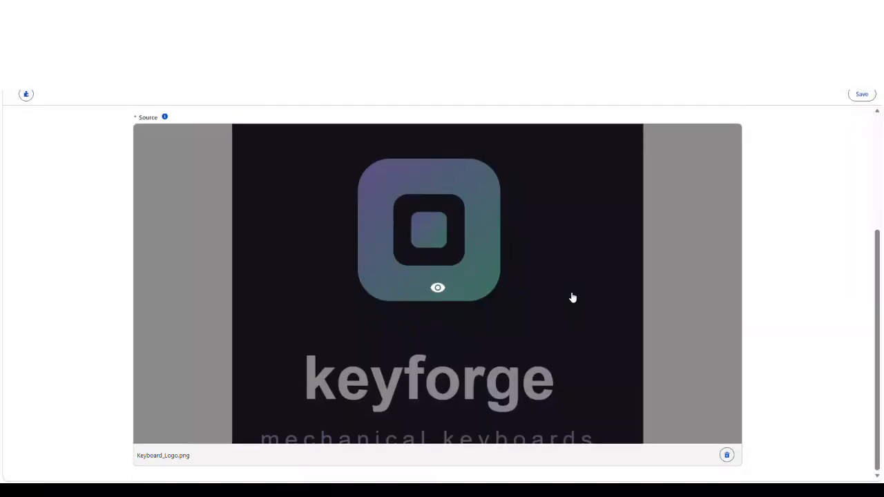
Save the Keyboard-logo image and publish it immediately
{"action": "scroll", "coordinate": [572, 297], "scroll_direction": "up", "scroll_amount": 3}
{"action": "left_click", "coordinate": [859, 95]}
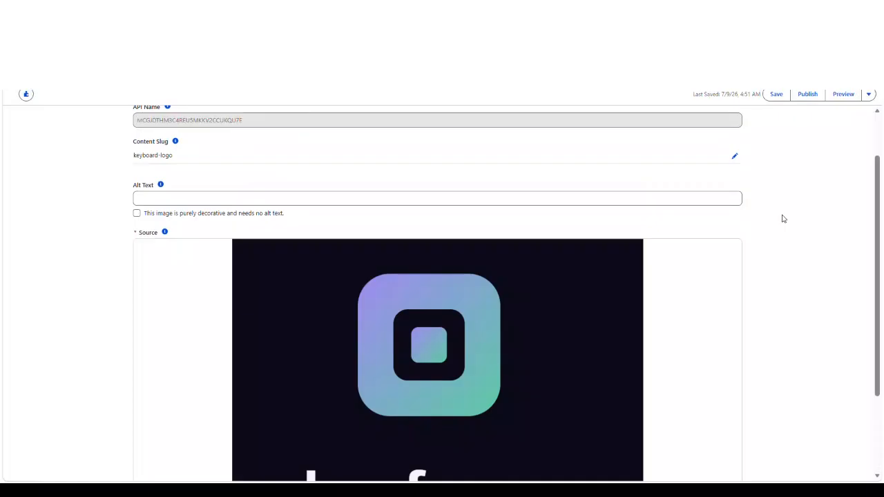
{"action": "left_click", "coordinate": [806, 94]}
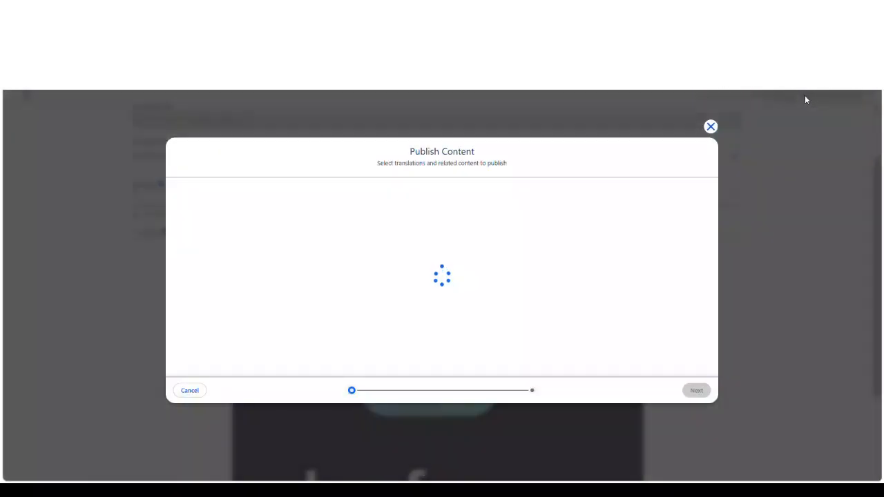
{"action": "left_click", "coordinate": [696, 391]}
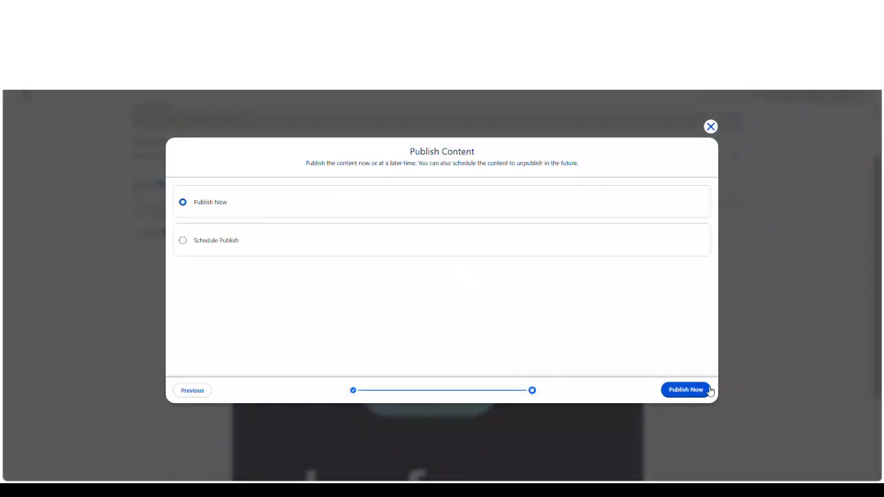
{"action": "left_click", "coordinate": [668, 392]}
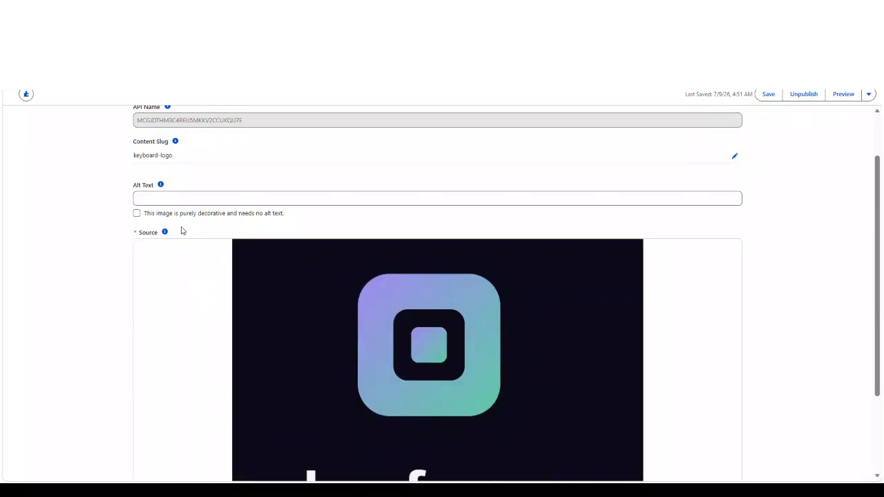
Check the published logo image, save it again and return to the workspace's content list
{"action": "scroll", "coordinate": [243, 269], "scroll_direction": "down", "scroll_amount": 2}
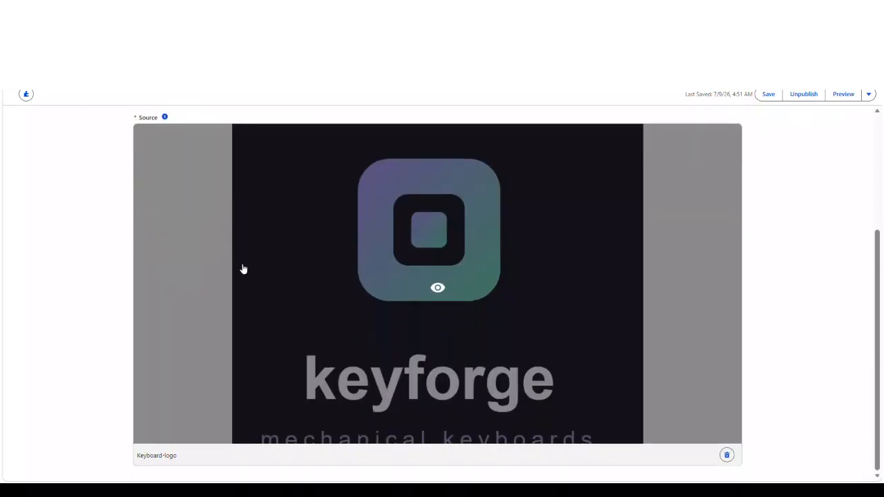
{"action": "left_click", "coordinate": [768, 94]}
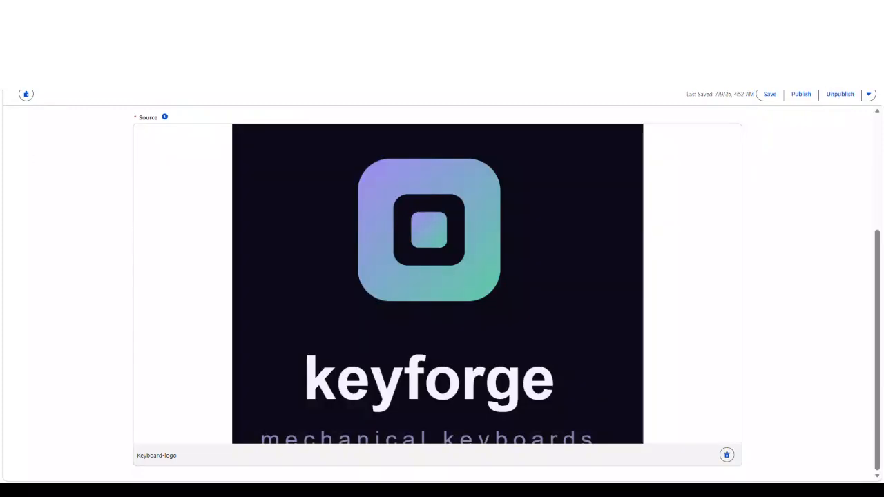
{"action": "scroll", "coordinate": [461, 343], "scroll_direction": "up", "scroll_amount": 3}
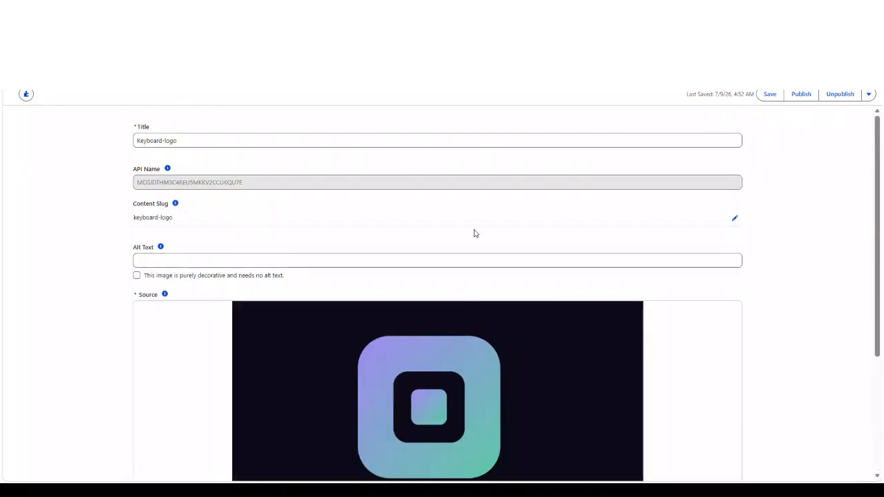
{"action": "left_click", "coordinate": [872, 98]}
{"action": "left_click", "coordinate": [873, 101]}
{"action": "key", "text": "alt+Left"}
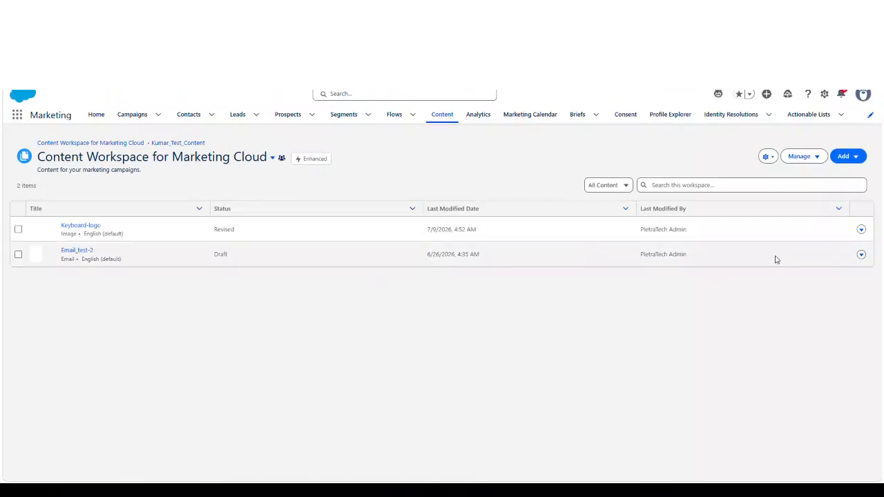
Create another content item of type Image in the workspace
{"action": "left_click", "coordinate": [855, 157]}
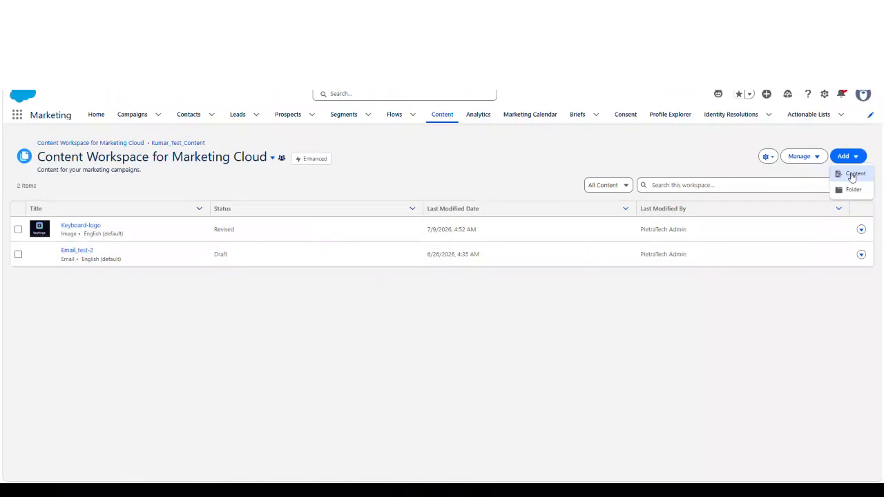
{"action": "left_click", "coordinate": [853, 175]}
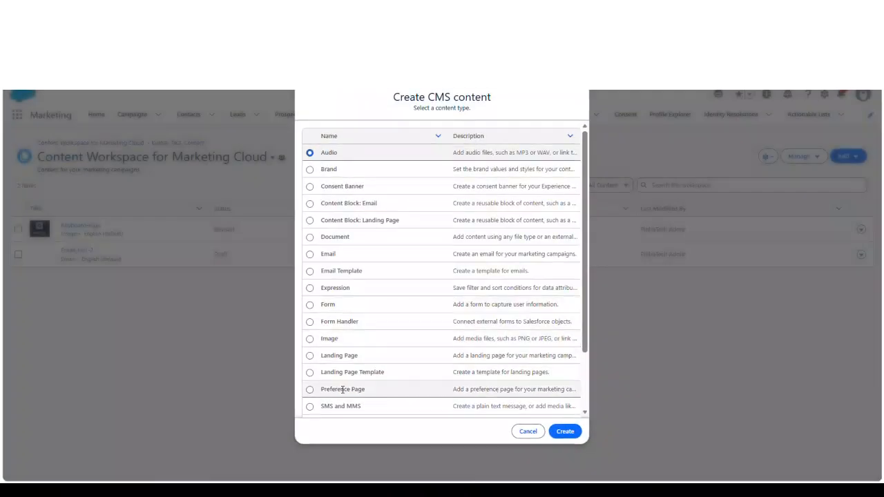
{"action": "left_click", "coordinate": [310, 340]}
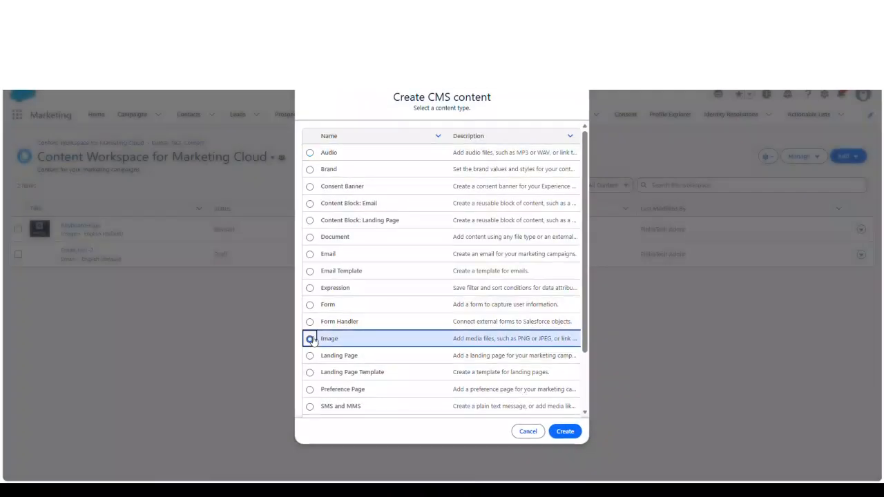
{"action": "left_click", "coordinate": [565, 433]}
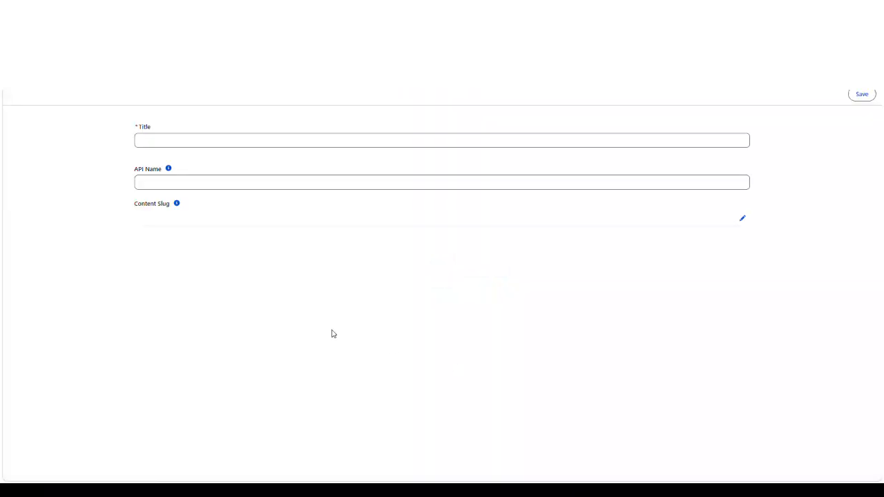
Set the new image's title to Keyboard-hero-image
{"action": "left_click", "coordinate": [175, 140]}
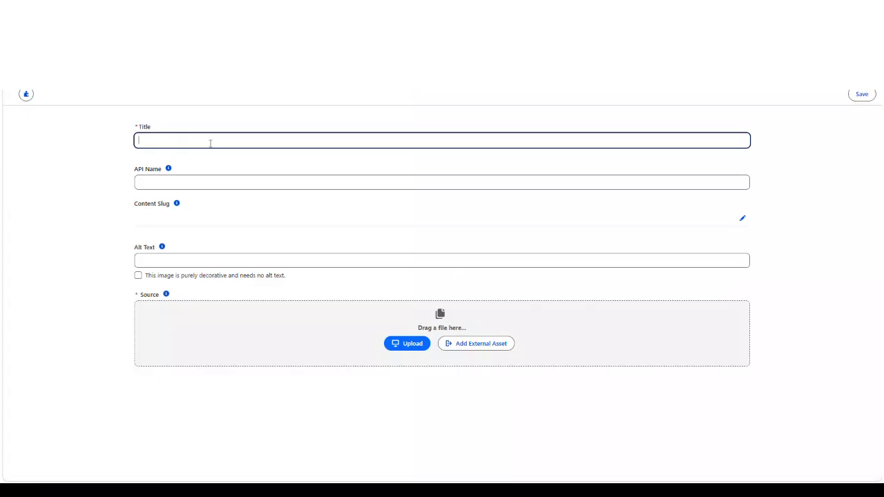
{"action": "type", "text": "Keyboard-hero image"}
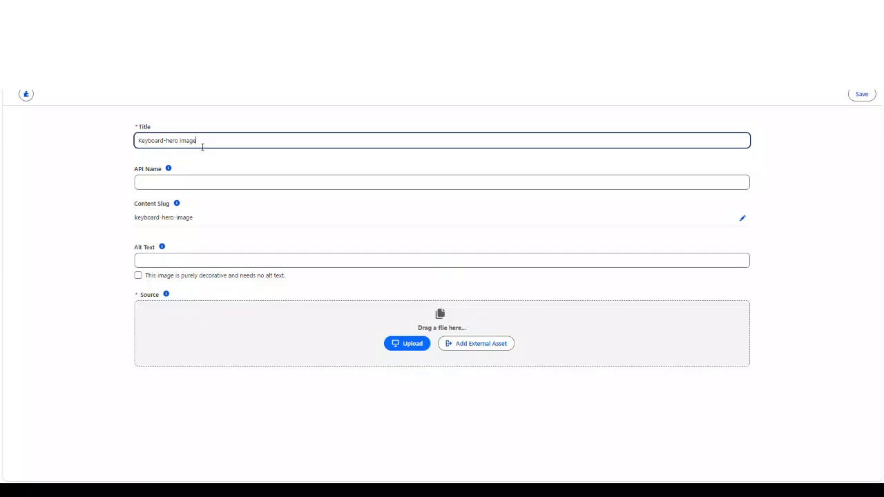
{"action": "left_click", "coordinate": [182, 142]}
{"action": "key", "text": "BackSpace"}
{"action": "type", "text": "-"}
{"action": "left_click", "coordinate": [191, 183]}
{"action": "left_click", "coordinate": [92, 190]}
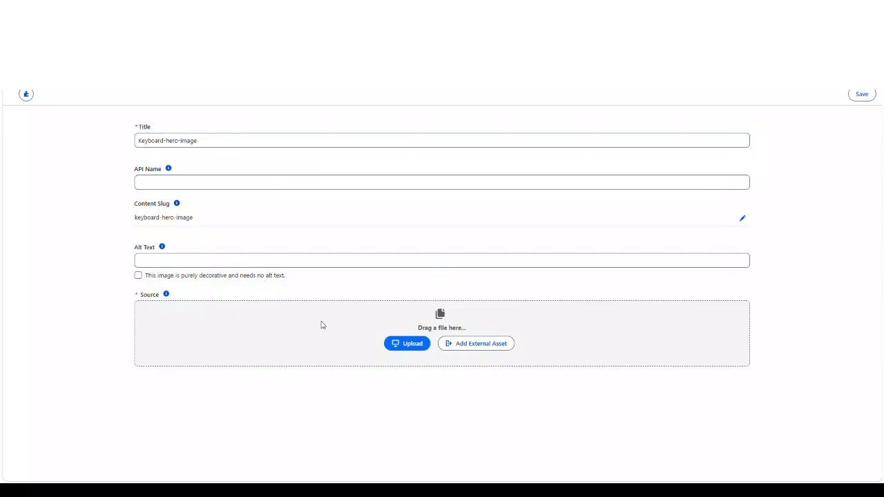
Upload keyboard_promo_hero.png as the image source and check the form with its preview
{"action": "left_click", "coordinate": [413, 348]}
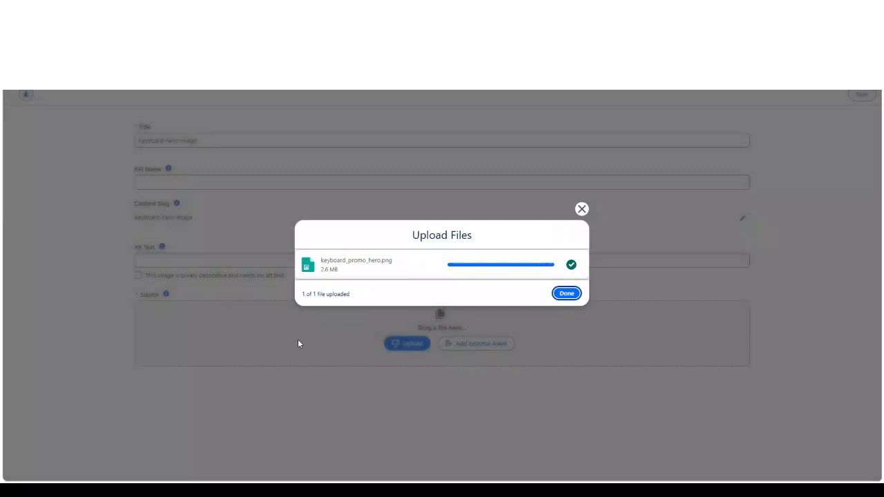
{"action": "left_click", "coordinate": [570, 295]}
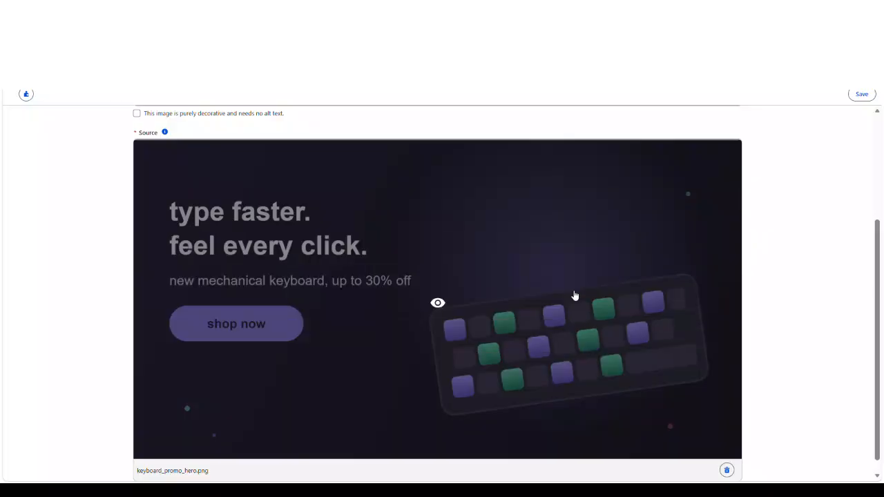
{"action": "scroll", "coordinate": [574, 296], "scroll_direction": "down", "scroll_amount": 1}
{"action": "scroll", "coordinate": [572, 295], "scroll_direction": "up", "scroll_amount": 3}
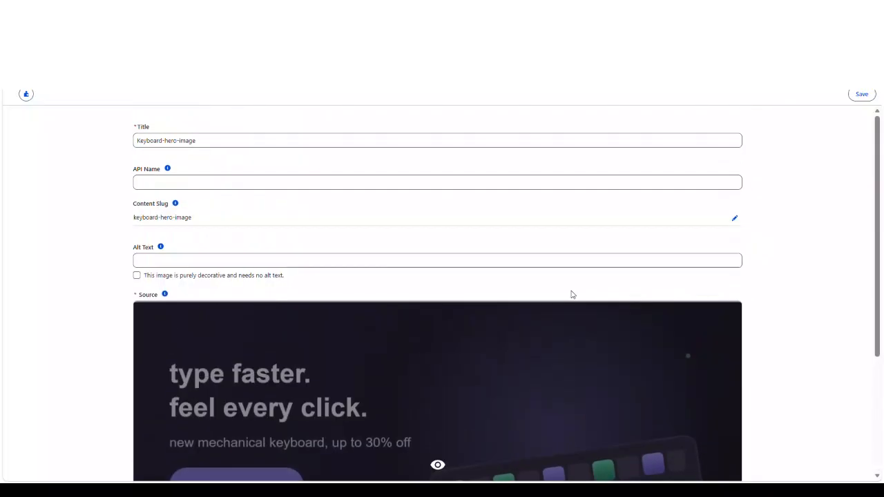
{"action": "scroll", "coordinate": [573, 295], "scroll_direction": "down", "scroll_amount": 3}
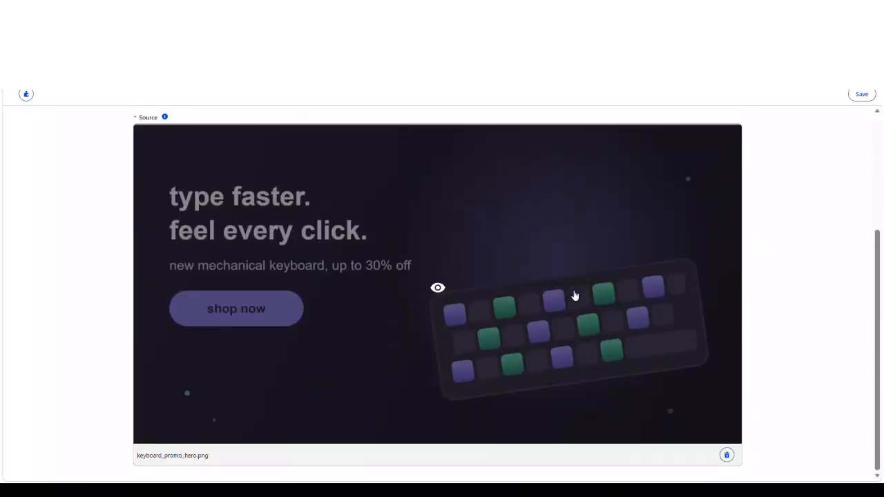
Save the Keyboard-hero-image content, publish it immediately and save it once more
{"action": "scroll", "coordinate": [574, 296], "scroll_direction": "up", "scroll_amount": 1}
{"action": "left_click", "coordinate": [862, 94]}
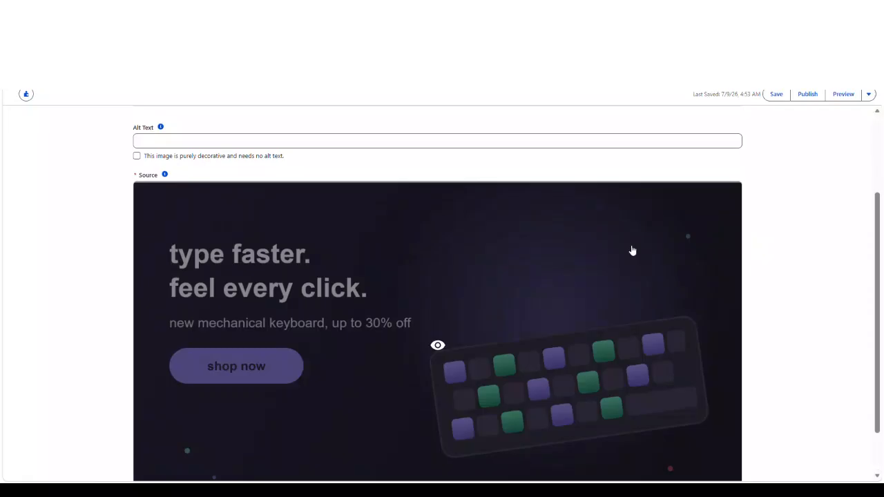
{"action": "left_click", "coordinate": [807, 93]}
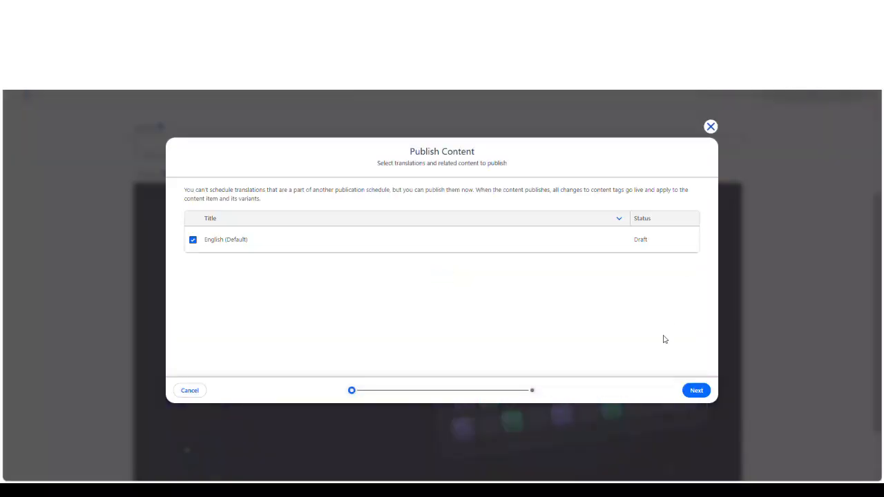
{"action": "left_click", "coordinate": [697, 390]}
{"action": "left_click", "coordinate": [695, 391]}
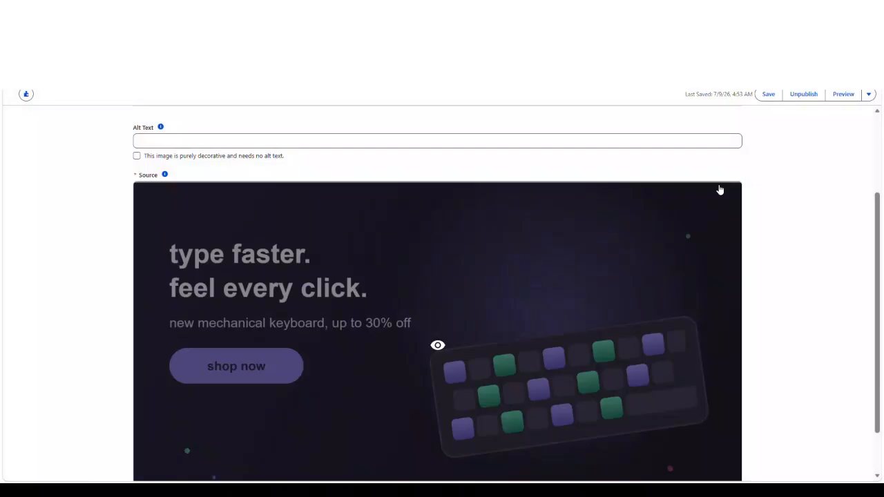
{"action": "left_click", "coordinate": [768, 94]}
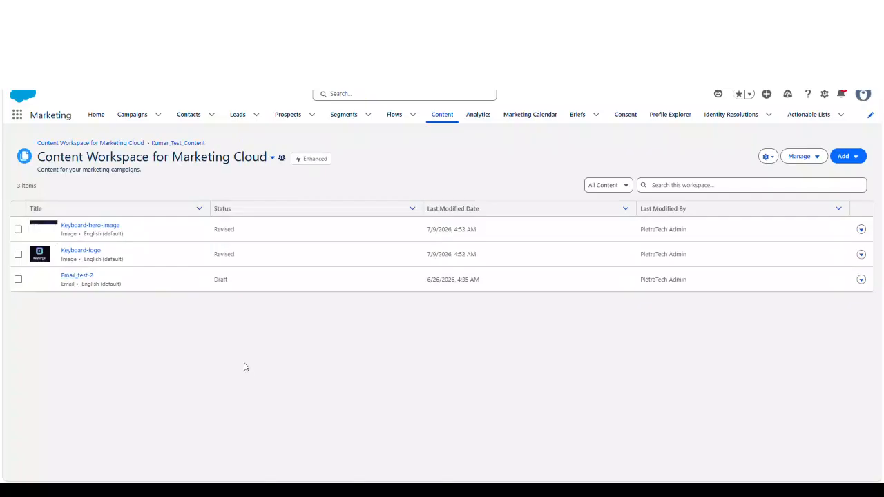
Select the Email_test-2 draft in the content list and examine the actions available for it
{"action": "left_click", "coordinate": [19, 279]}
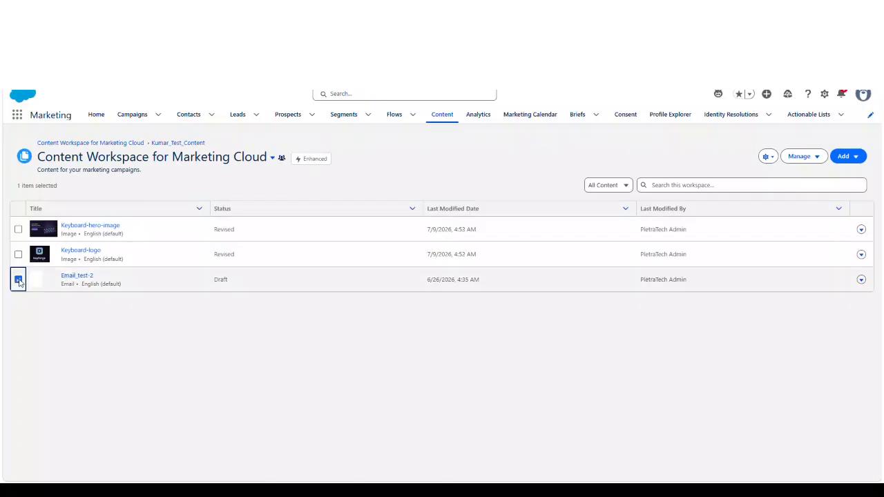
{"action": "left_click", "coordinate": [862, 280]}
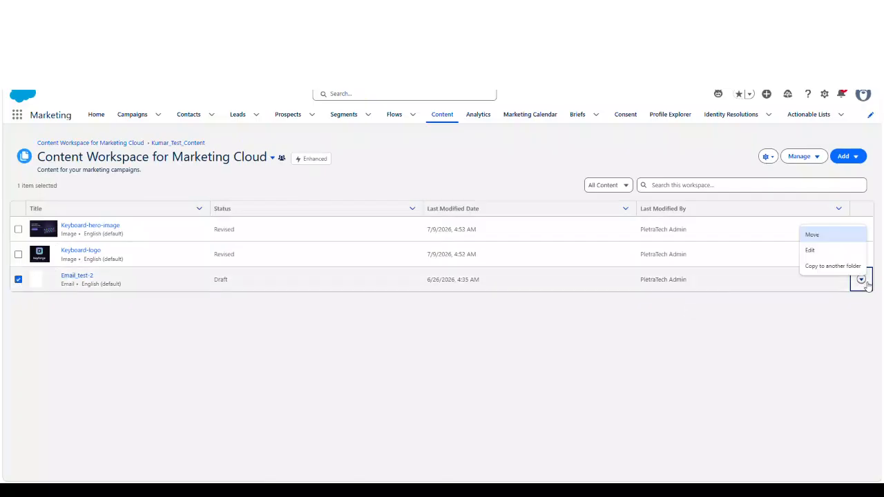
{"action": "left_click", "coordinate": [807, 339]}
{"action": "left_click", "coordinate": [861, 279]}
{"action": "left_click", "coordinate": [808, 339]}
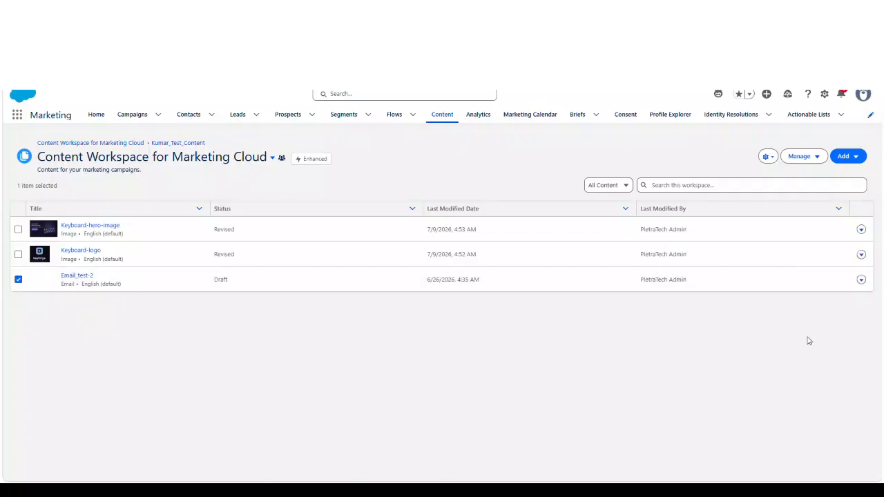
Check the actions available for Keyboard-logo and Email_test-2, and clear the Email_test-2 selection
{"action": "left_click", "coordinate": [862, 255]}
{"action": "left_click", "coordinate": [753, 349]}
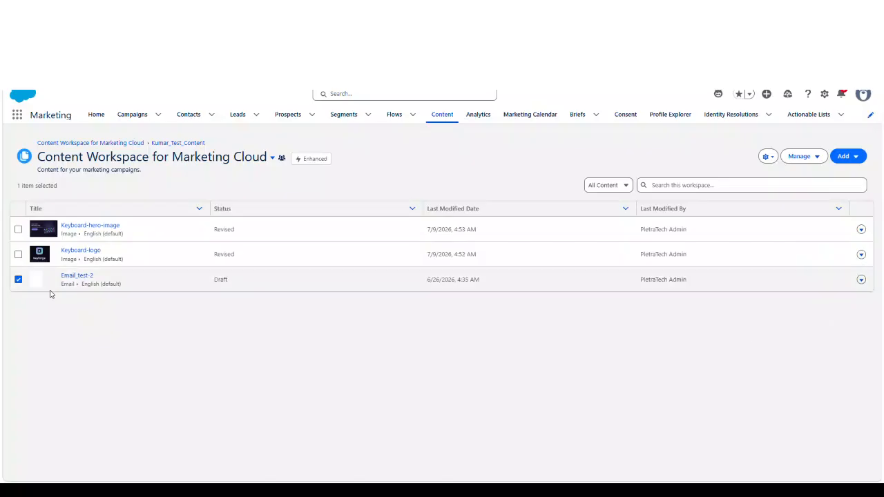
{"action": "left_click", "coordinate": [19, 280]}
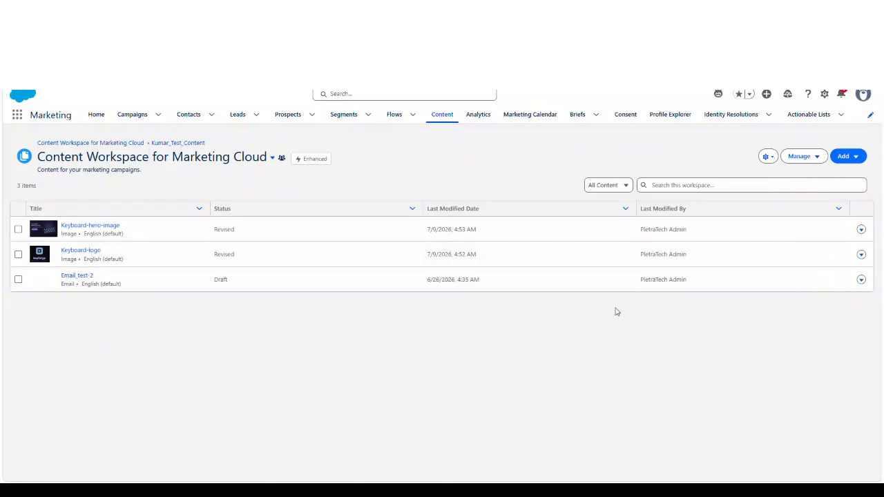
{"action": "left_click", "coordinate": [861, 280]}
Create a new Email content item in the workspace, choosing Use Components as the creation method
{"action": "left_click", "coordinate": [850, 158]}
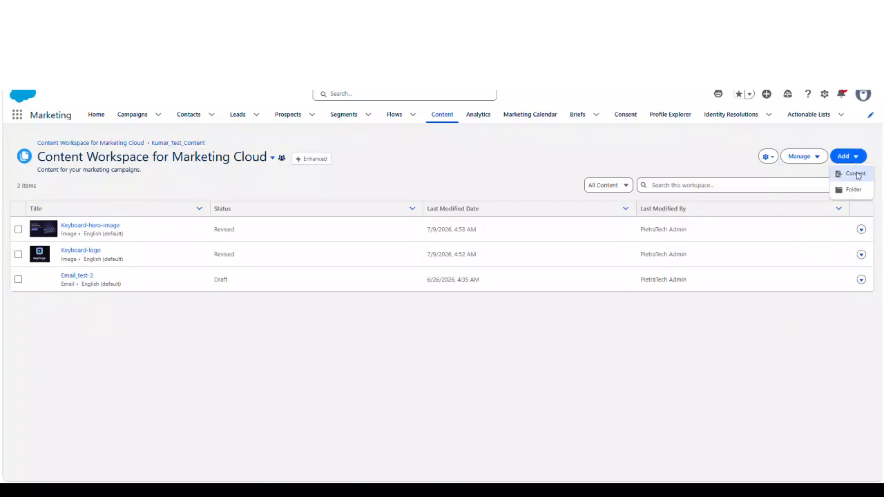
{"action": "left_click", "coordinate": [855, 174]}
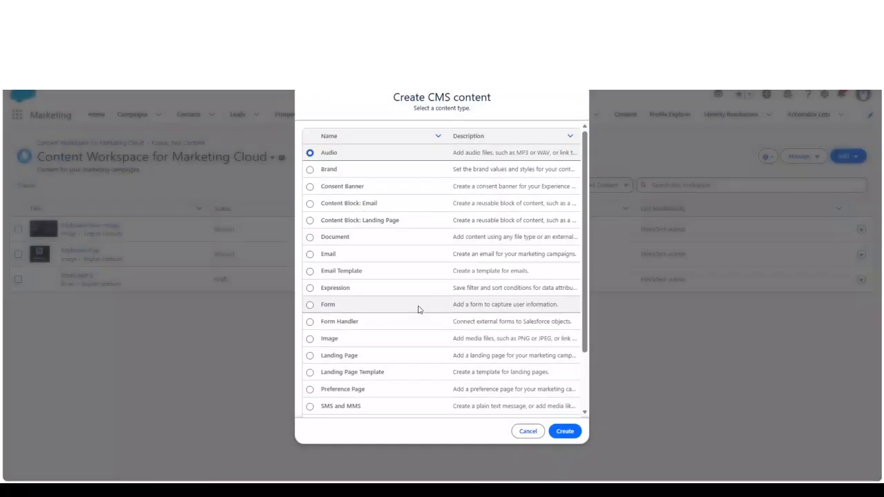
{"action": "left_click", "coordinate": [322, 255]}
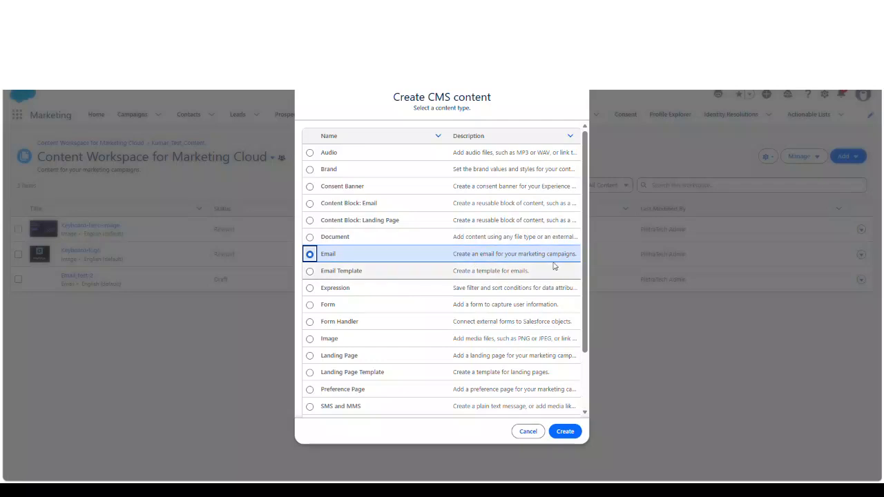
{"action": "left_click", "coordinate": [565, 432]}
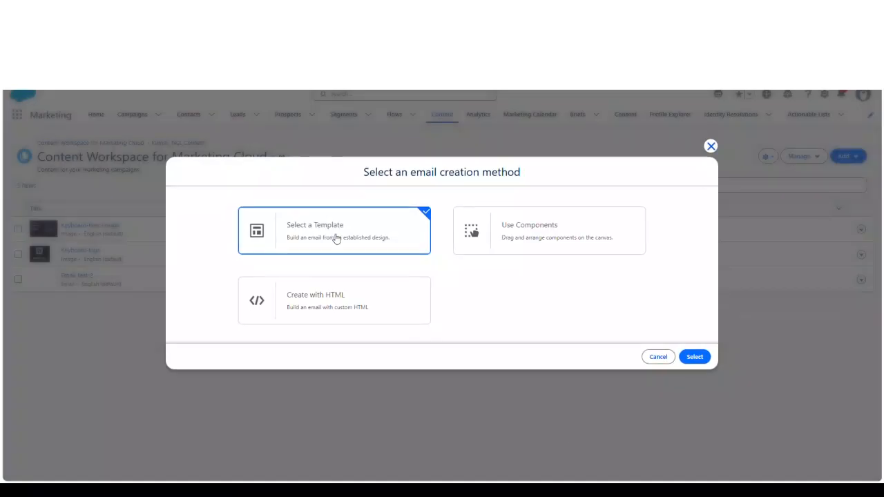
{"action": "left_click", "coordinate": [344, 293]}
{"action": "left_click", "coordinate": [541, 224]}
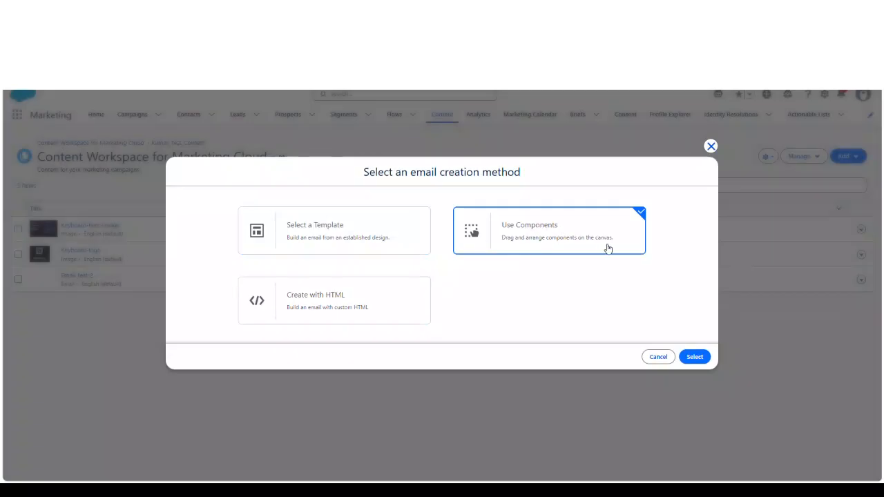
{"action": "left_click", "coordinate": [694, 359]}
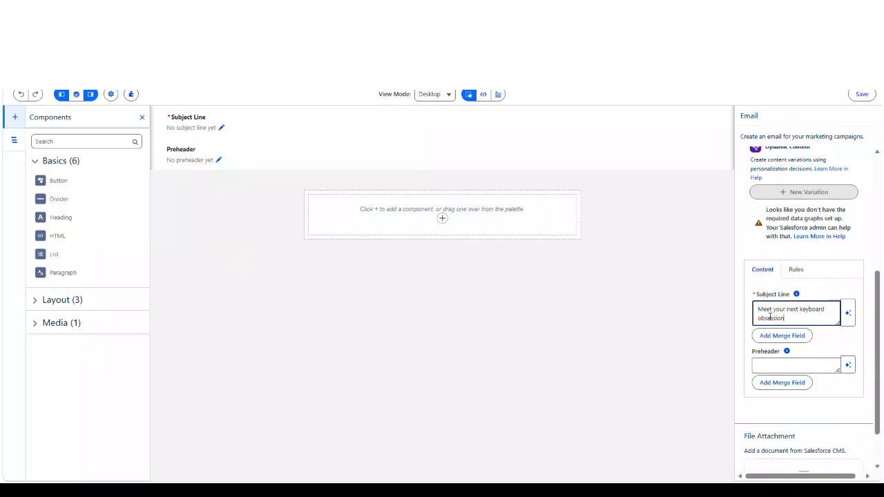
Set the subject line to "Meet your next keyboard obsession" and the preheader to "Backlit. Built to last. 30% off for a limited time."
{"action": "left_click", "coordinate": [822, 350]}
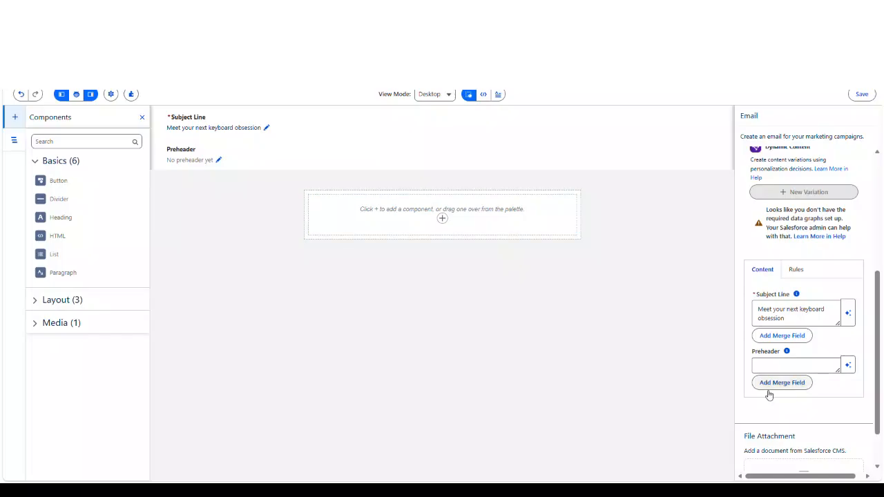
{"action": "left_click", "coordinate": [799, 370]}
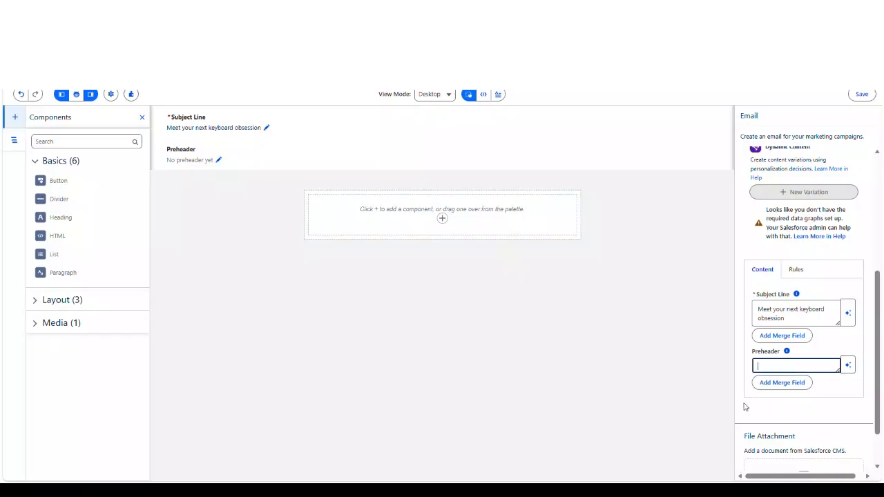
{"action": "type", "text": "Backlit. Built to last. 30% off for a limited time."}
{"action": "left_click", "coordinate": [811, 428]}
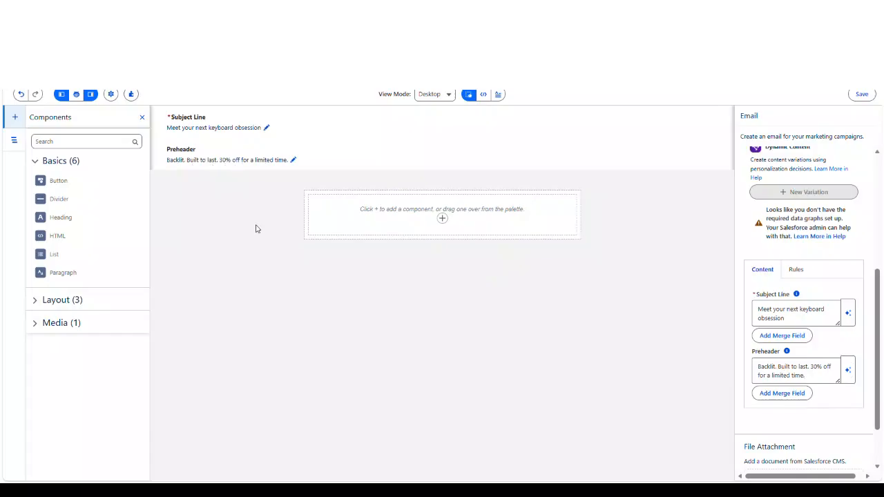
Add an Image component to the empty email canvas and assign it the Keyboard-logo image from Salesforce CMS
{"action": "left_click", "coordinate": [62, 298]}
{"action": "left_click", "coordinate": [49, 382]}
{"action": "left_click_drag", "start_coordinate": [58, 405], "coordinate": [372, 221]}
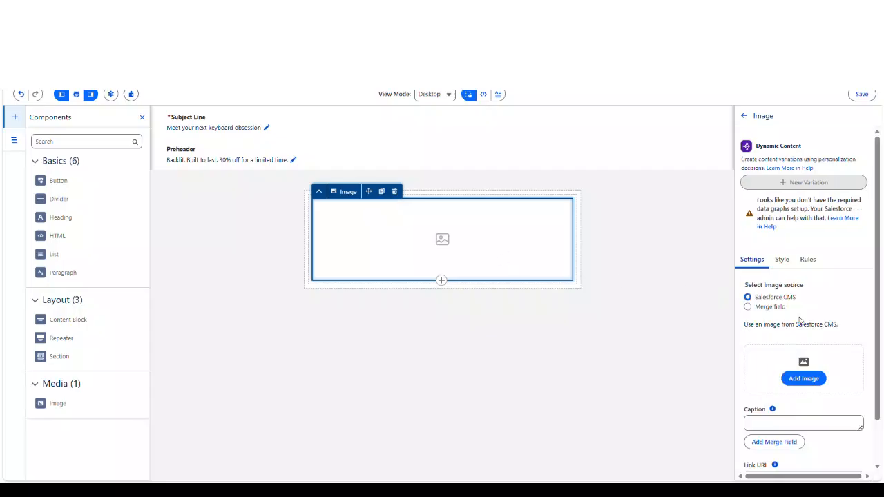
{"action": "left_click", "coordinate": [804, 379]}
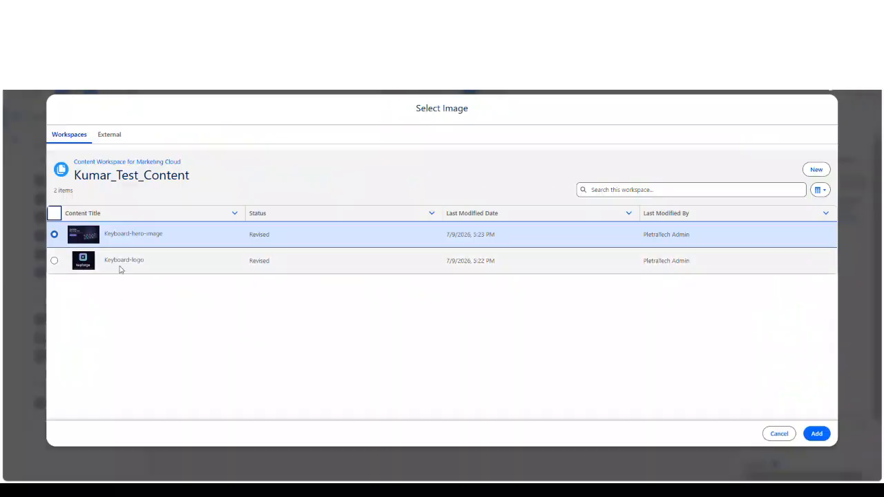
{"action": "left_click", "coordinate": [54, 261]}
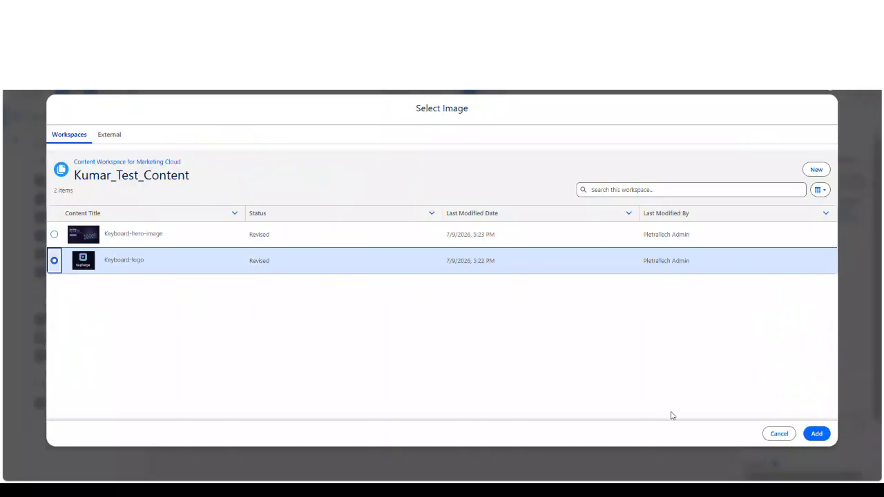
{"action": "left_click", "coordinate": [816, 433]}
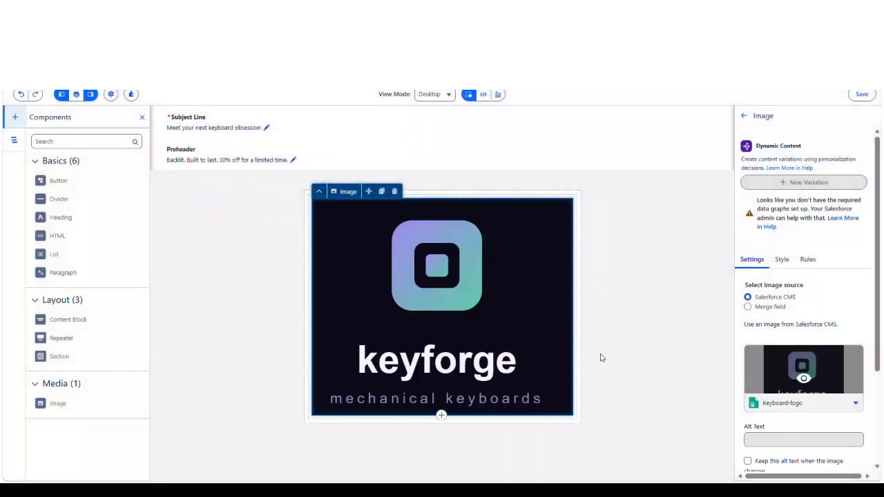
Set the logo's image width to 20% and deselect the component
{"action": "left_click", "coordinate": [788, 271]}
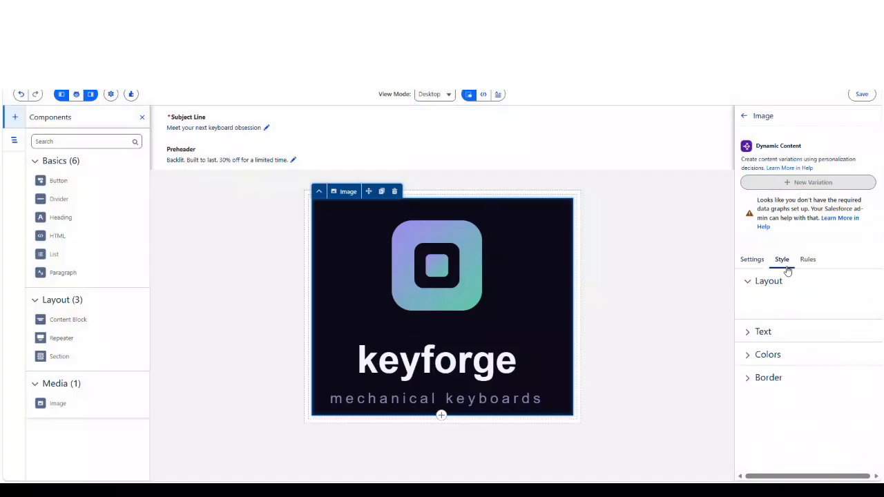
{"action": "double_click", "coordinate": [776, 320]}
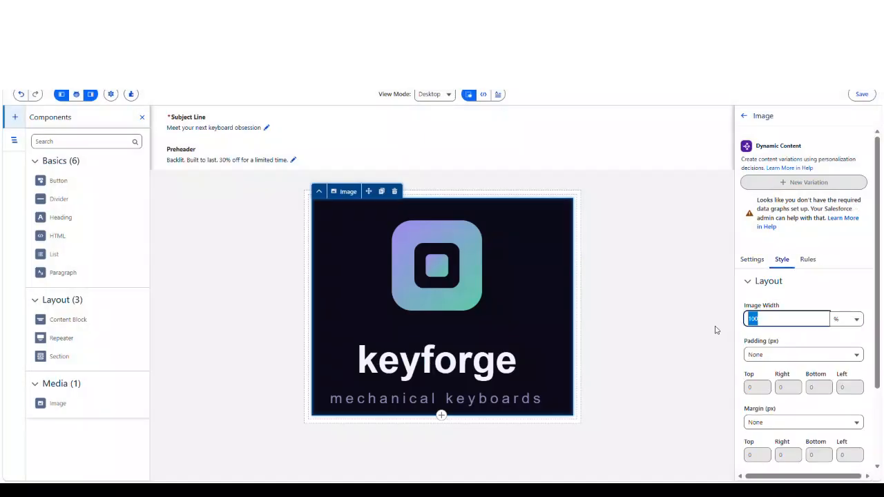
{"action": "type", "text": "20"}
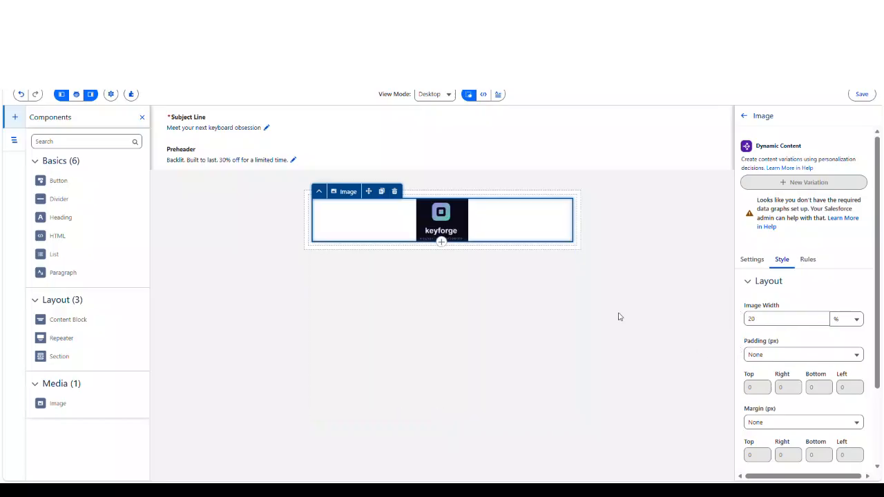
{"action": "left_click", "coordinate": [619, 317]}
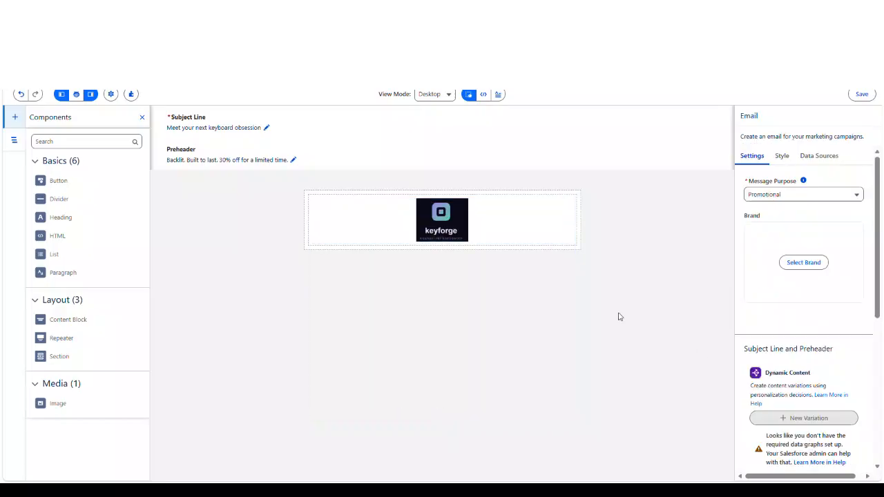
Add a second Image component directly below the logo and assign it Keyboard-hero-image from Salesforce CMS
{"action": "left_click_drag", "start_coordinate": [58, 402], "coordinate": [414, 249]}
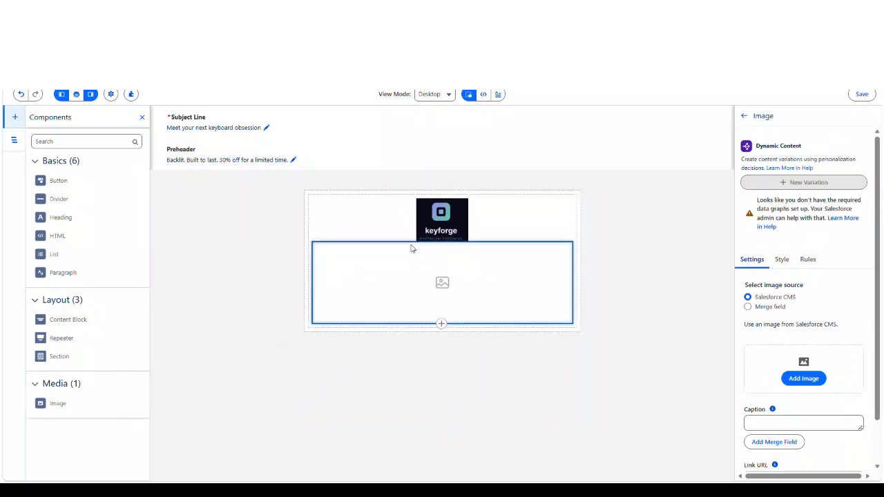
{"action": "left_click", "coordinate": [803, 378]}
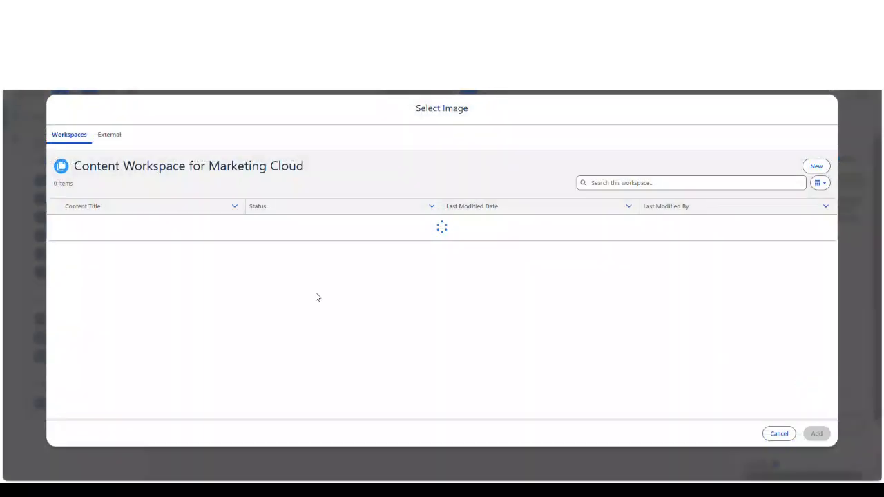
{"action": "left_click", "coordinate": [81, 279]}
{"action": "left_click", "coordinate": [121, 254]}
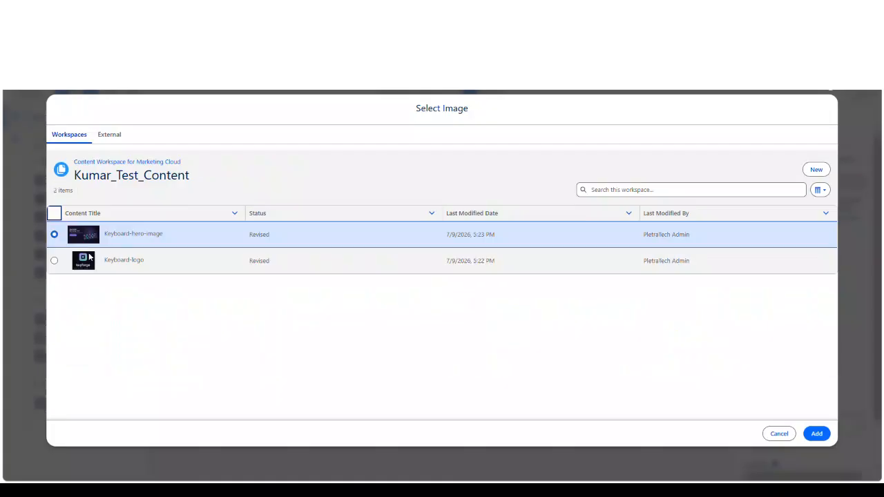
{"action": "left_click", "coordinate": [810, 434]}
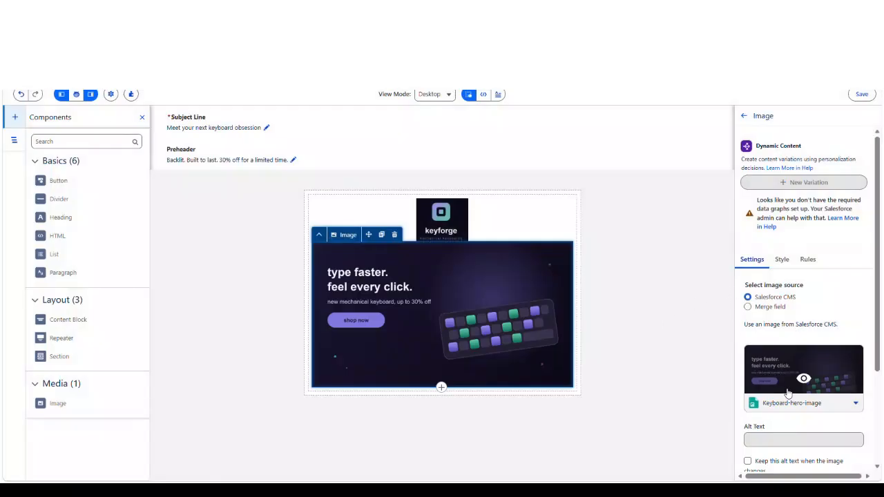
Try Medium padding on the hero image and set its padding back to None
{"action": "scroll", "coordinate": [779, 377], "scroll_direction": "down", "scroll_amount": 3}
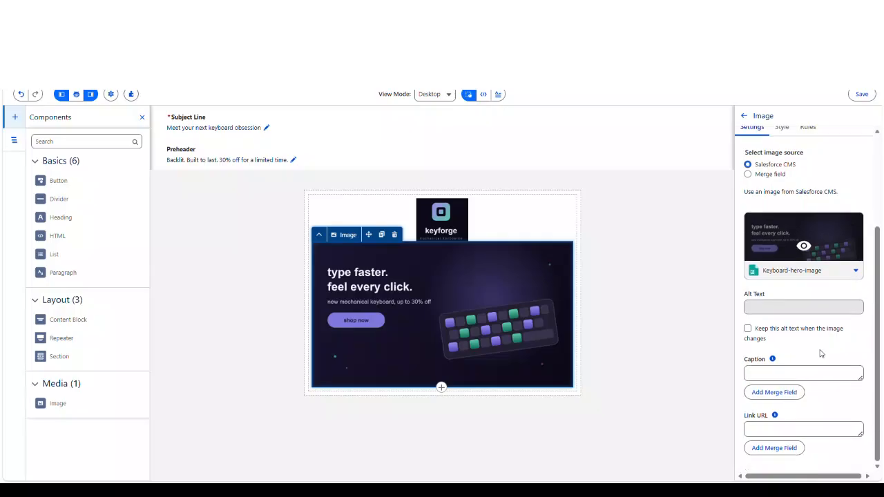
{"action": "scroll", "coordinate": [753, 200], "scroll_direction": "up", "scroll_amount": 3}
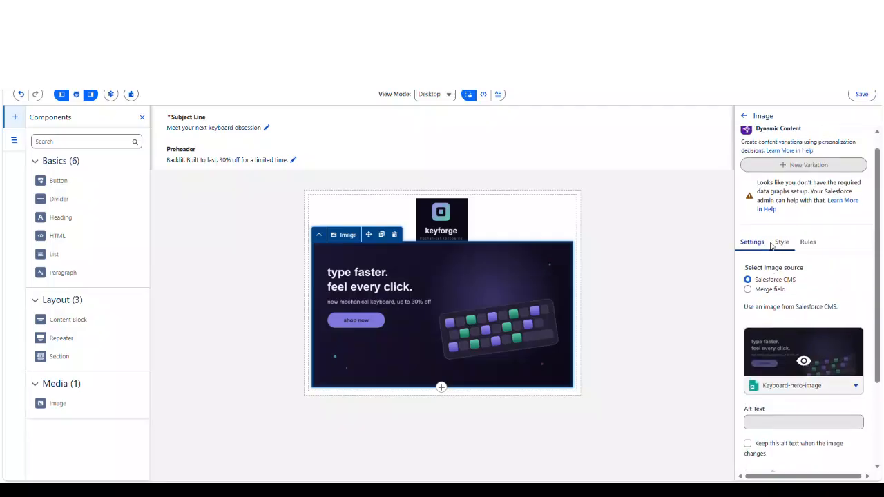
{"action": "left_click", "coordinate": [782, 243]}
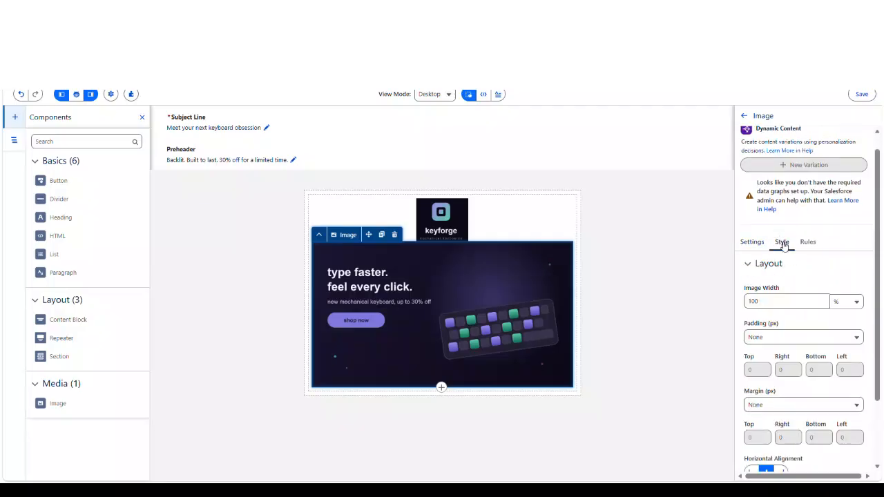
{"action": "left_click", "coordinate": [783, 338]}
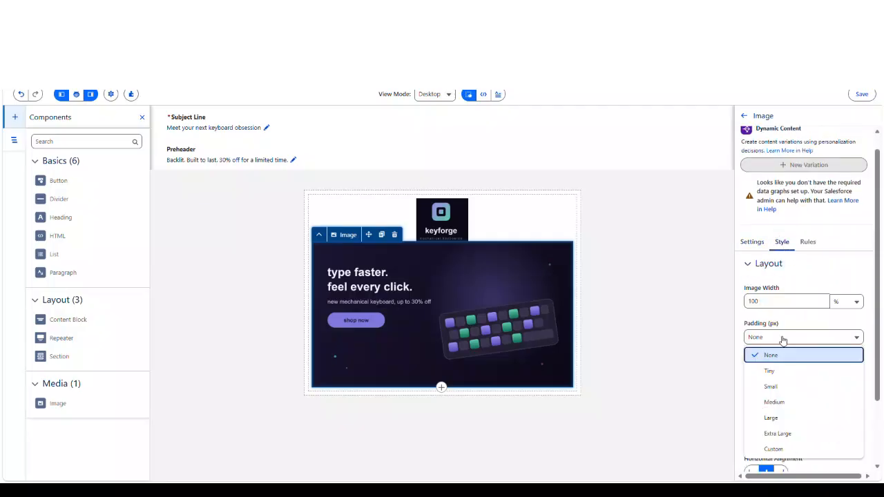
{"action": "left_click", "coordinate": [784, 403]}
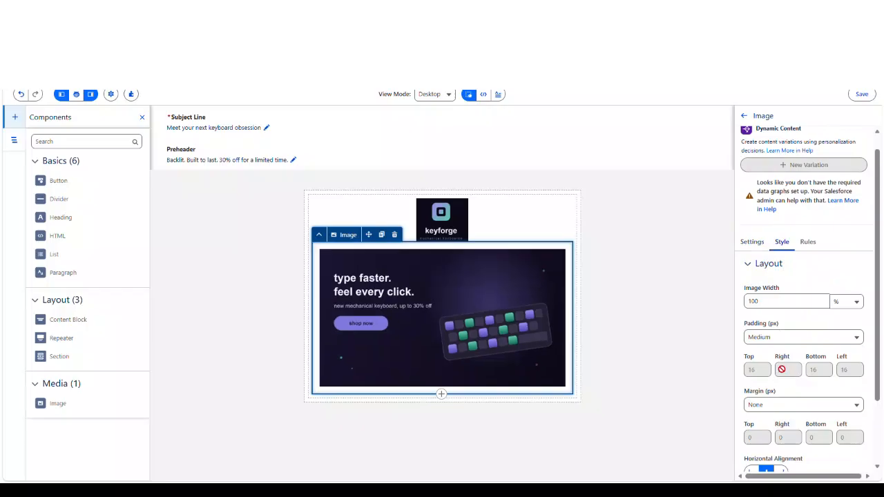
{"action": "left_click", "coordinate": [773, 339]}
{"action": "left_click", "coordinate": [774, 356]}
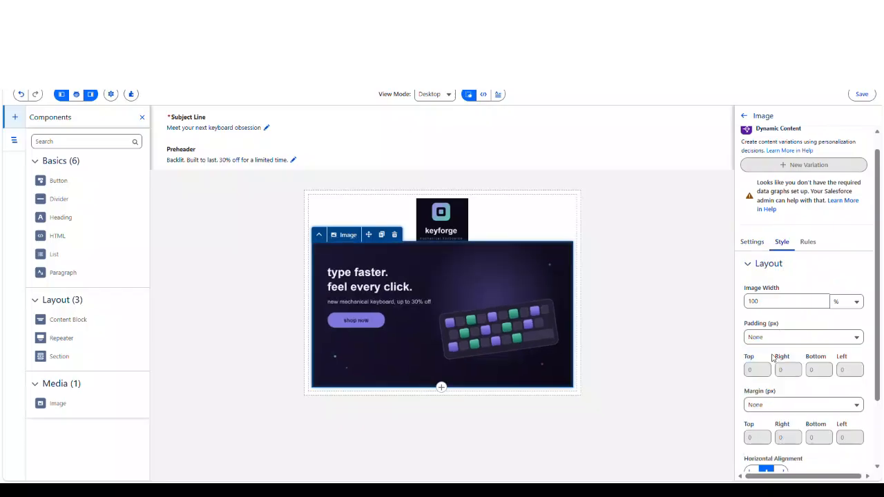
Try a Small margin around the hero image and set its margin back to None
{"action": "scroll", "coordinate": [779, 394], "scroll_direction": "down", "scroll_amount": 1}
{"action": "left_click", "coordinate": [790, 347]}
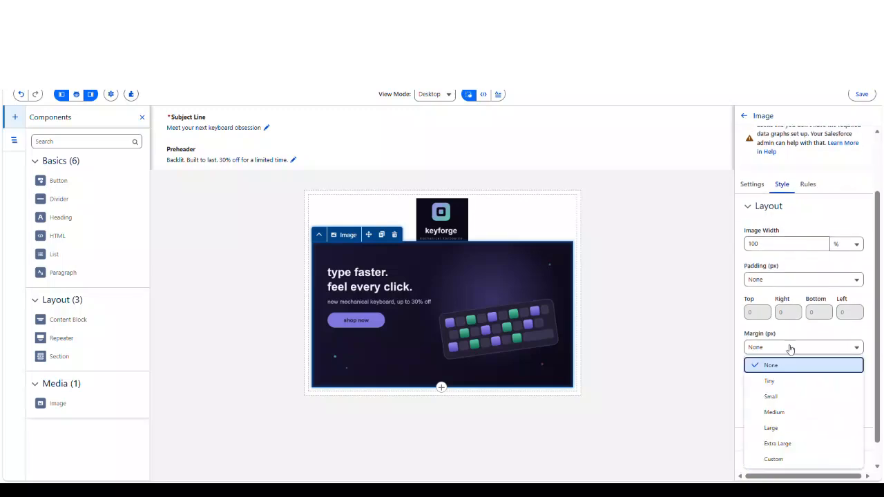
{"action": "left_click", "coordinate": [781, 396]}
{"action": "left_click", "coordinate": [791, 351]}
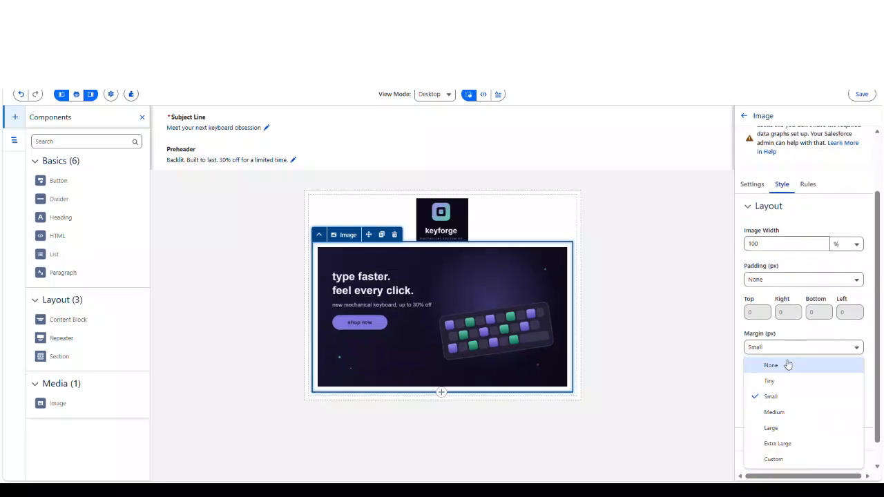
{"action": "left_click", "coordinate": [781, 365]}
Examine the hero image's remaining style options and its rules, and return to its general settings
{"action": "scroll", "coordinate": [794, 411], "scroll_direction": "down", "scroll_amount": 1}
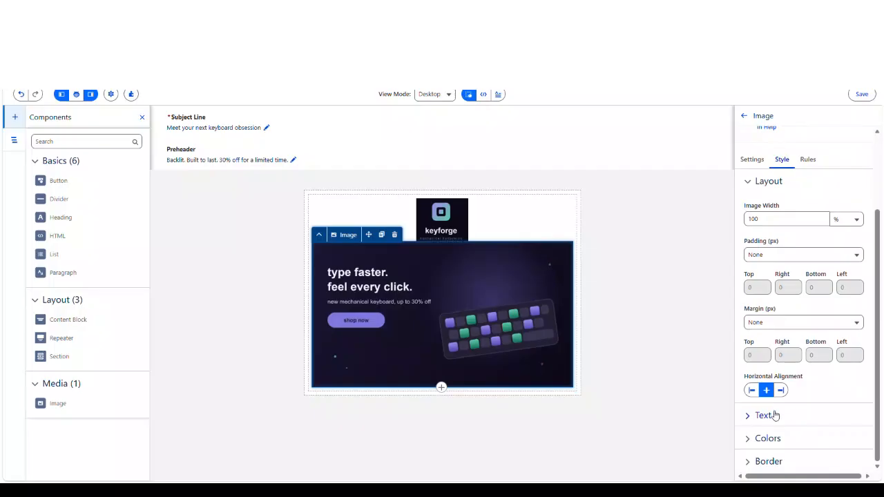
{"action": "scroll", "coordinate": [777, 379], "scroll_direction": "up", "scroll_amount": 4}
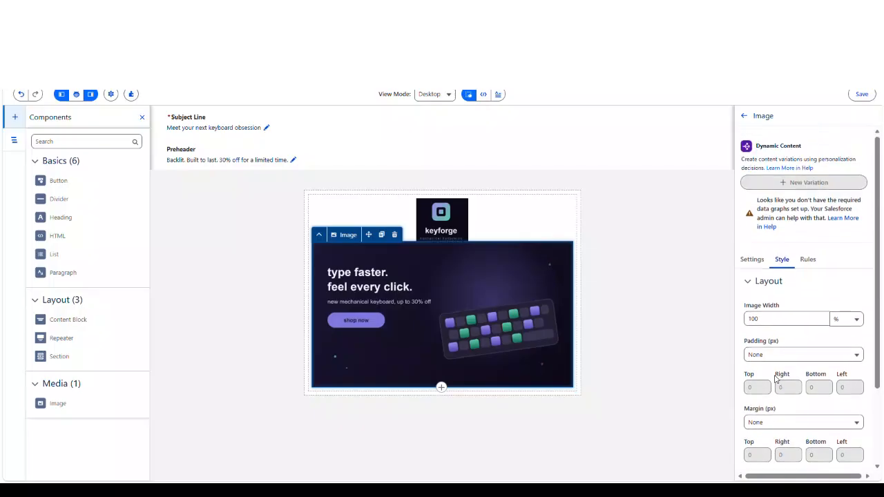
{"action": "left_click", "coordinate": [810, 261]}
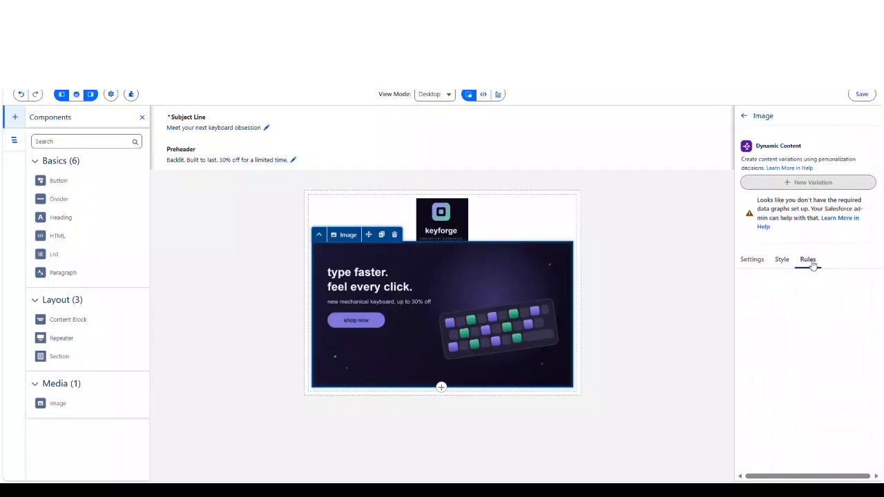
{"action": "left_click", "coordinate": [742, 265]}
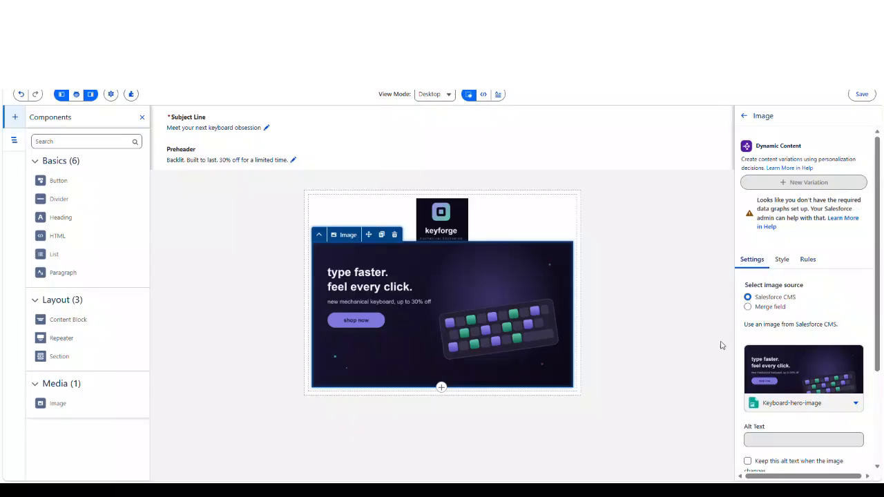
Add a Paragraph component directly below the hero image reading "Type faster. Feel every click." and make the text bold
{"action": "scroll", "coordinate": [795, 387], "scroll_direction": "down", "scroll_amount": 3}
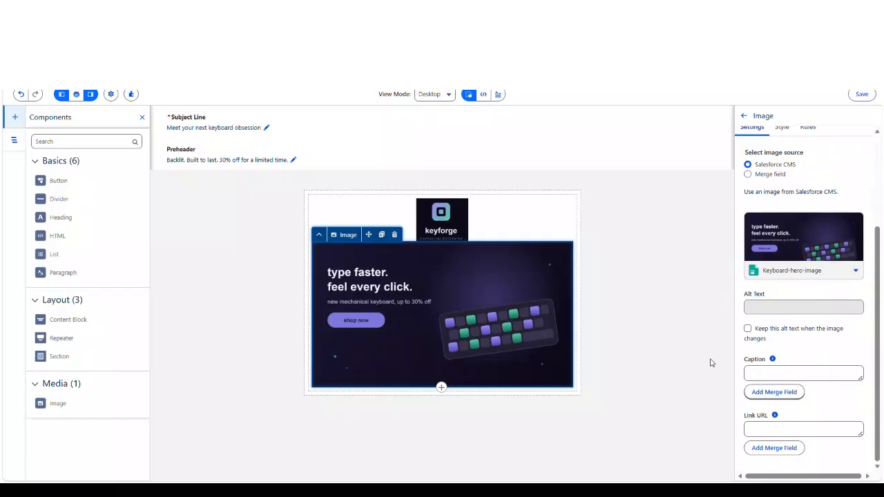
{"action": "left_click", "coordinate": [688, 322]}
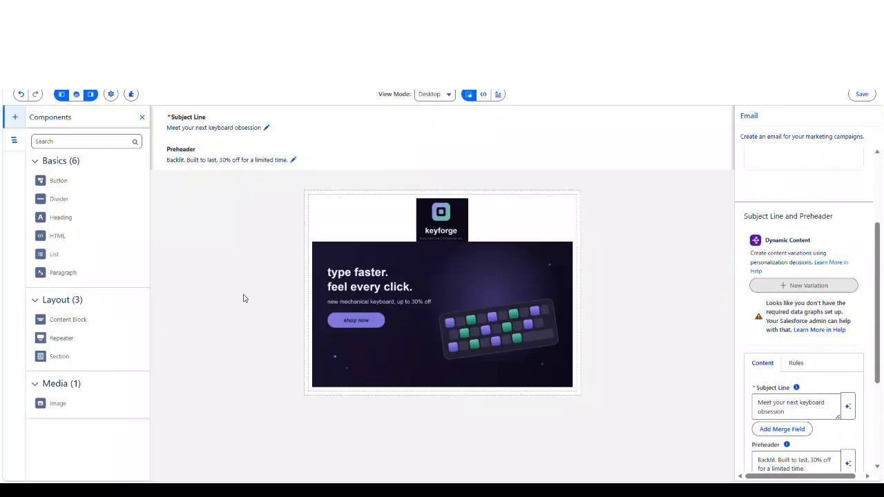
{"action": "left_click_drag", "start_coordinate": [53, 277], "coordinate": [352, 397]}
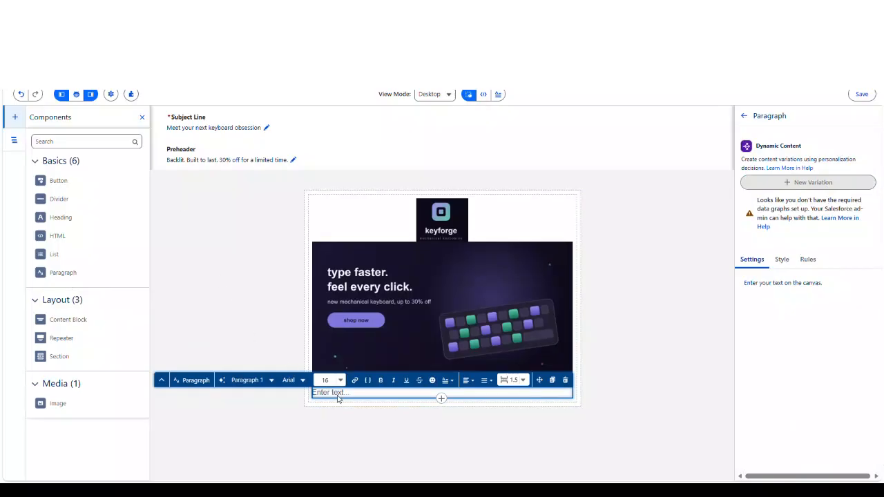
{"action": "type", "text": "Type faster. Feel every click."}
{"action": "key", "text": "ctrl+a"}
{"action": "left_click", "coordinate": [380, 380]}
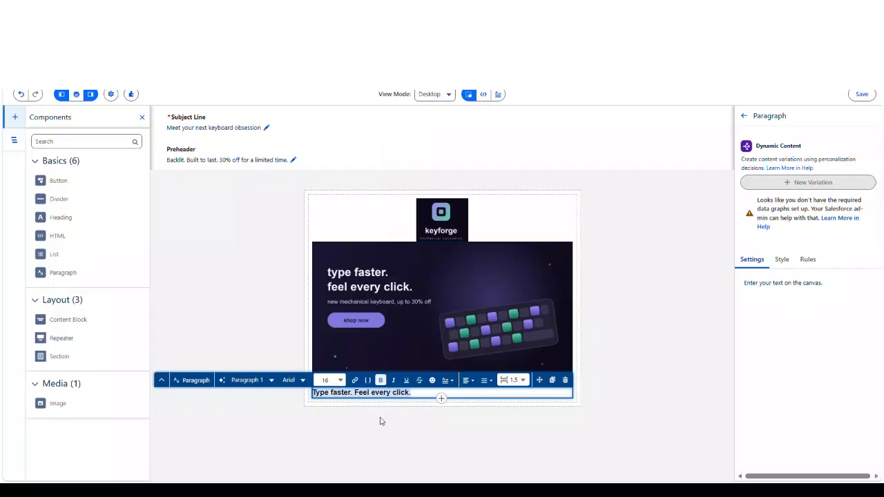
Try font size 24 on the "Type faster. Feel every click." line and set it to 28
{"action": "left_click", "coordinate": [339, 380]}
{"action": "scroll", "coordinate": [477, 460], "scroll_direction": "down", "scroll_amount": 1}
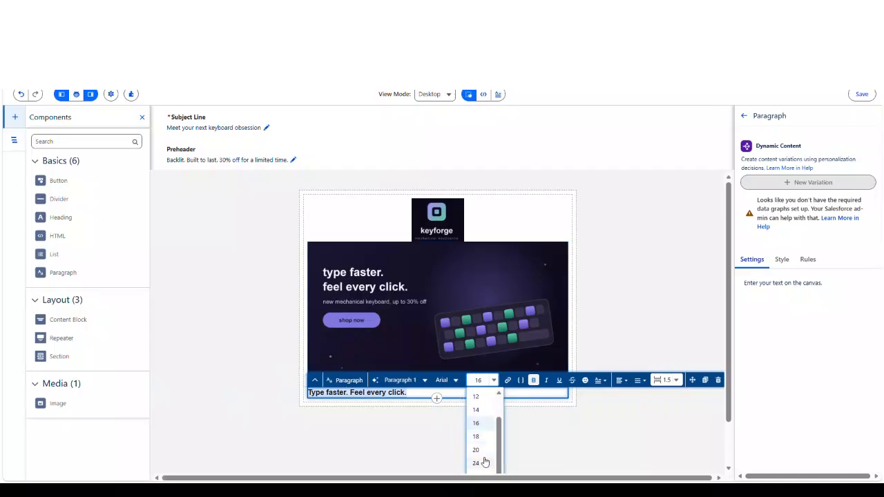
{"action": "left_click", "coordinate": [484, 462]}
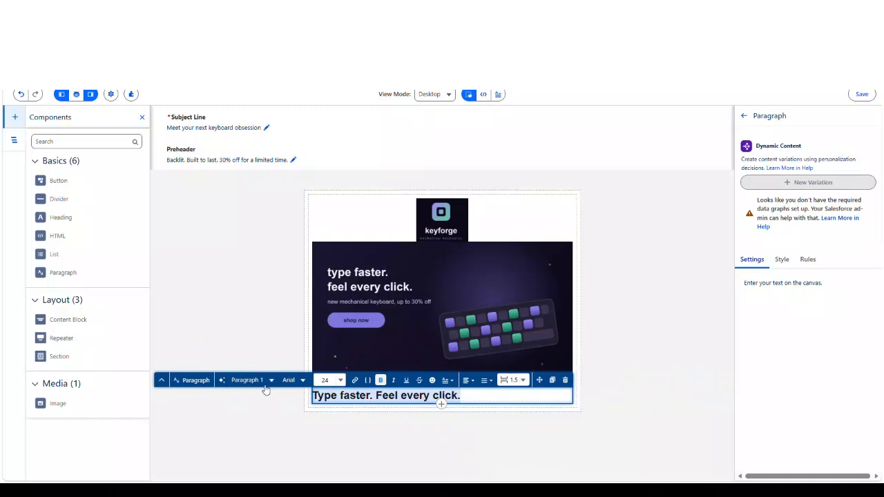
{"action": "left_click", "coordinate": [340, 381]}
{"action": "scroll", "coordinate": [484, 458], "scroll_direction": "down", "scroll_amount": 1}
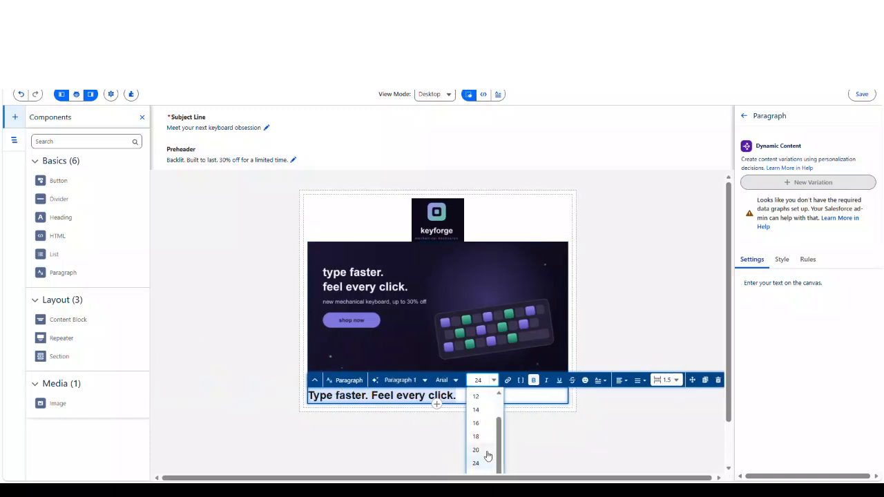
{"action": "left_click", "coordinate": [484, 476]}
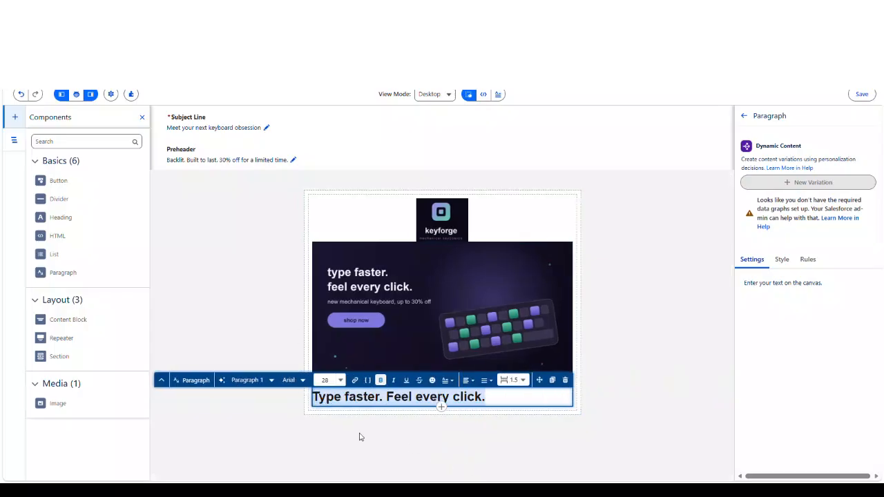
Center the "Type faster. Feel every click." line within its paragraph
{"action": "left_click", "coordinate": [335, 401]}
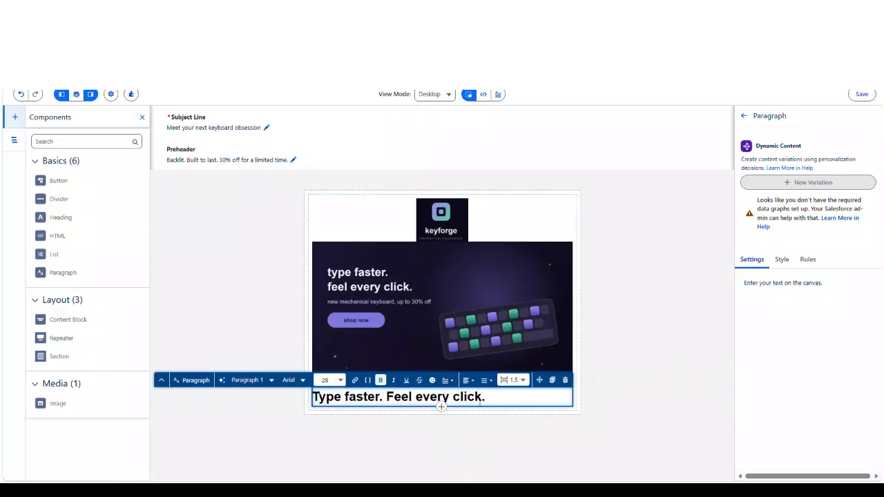
{"action": "triple_click", "coordinate": [481, 400]}
{"action": "left_click", "coordinate": [468, 380]}
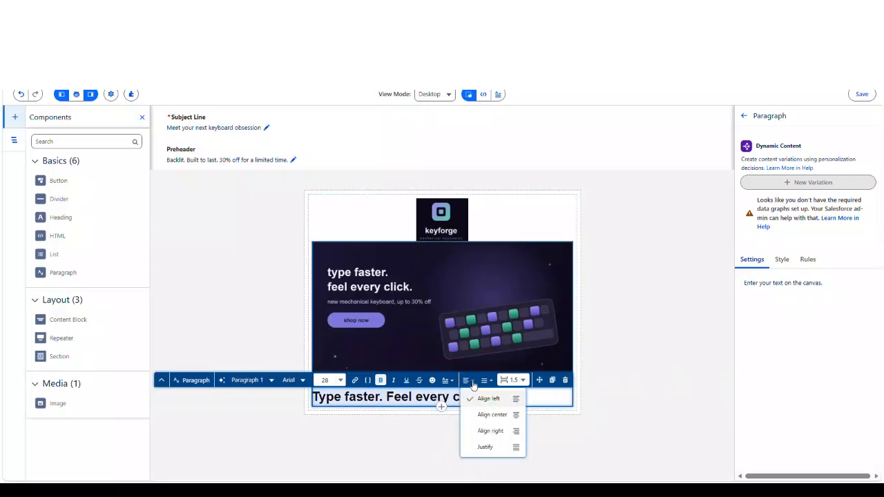
{"action": "left_click", "coordinate": [487, 416]}
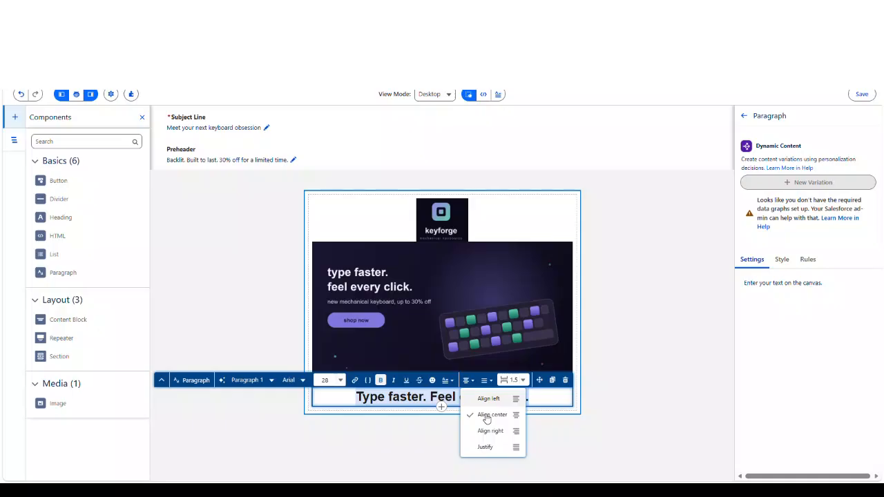
{"action": "left_click", "coordinate": [594, 443]}
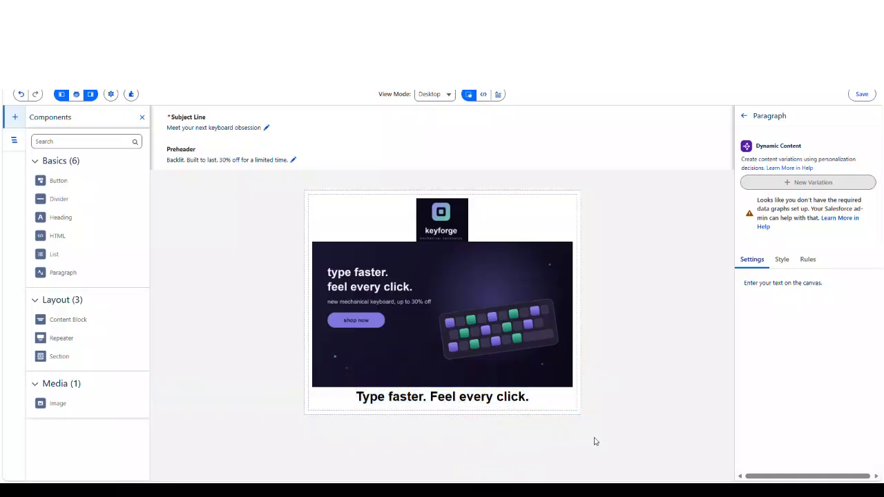
Add intro copy on a new line below the headline, from "Say hello to our newest mechanical keyboard" to "this keyboard keeps up."
{"action": "left_click", "coordinate": [528, 398]}
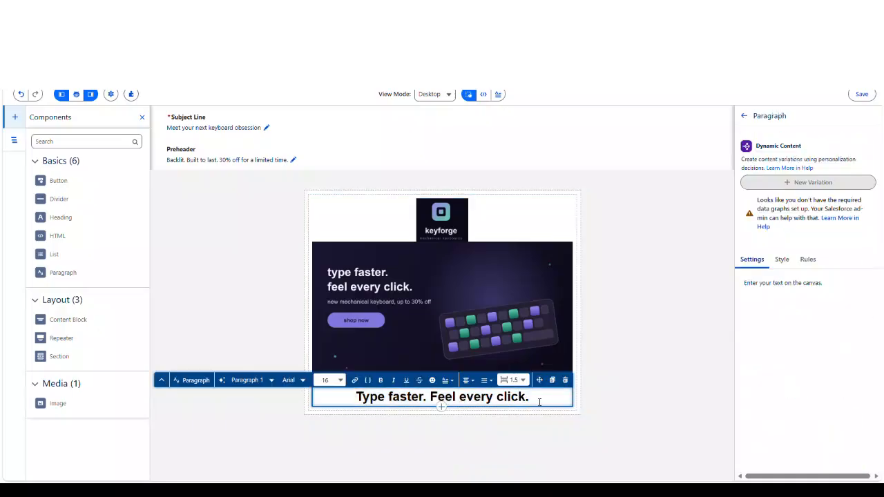
{"action": "key", "text": "Return"}
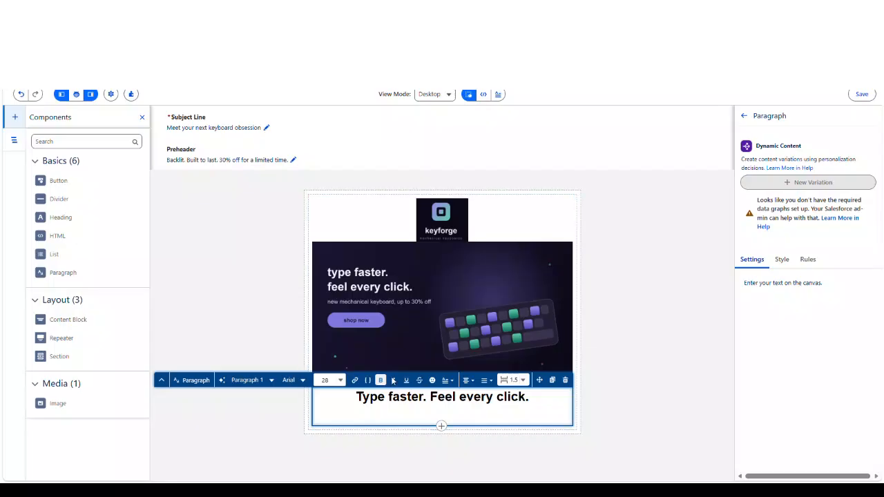
{"action": "type", "text": "Say hello to our newest mechanical keyboard — engineered for speed, comfort, and satisfying tactile feedback with every keystroke. Whether you're gaming late into the night or grinding through deadlines, this keyboard keeps up."}
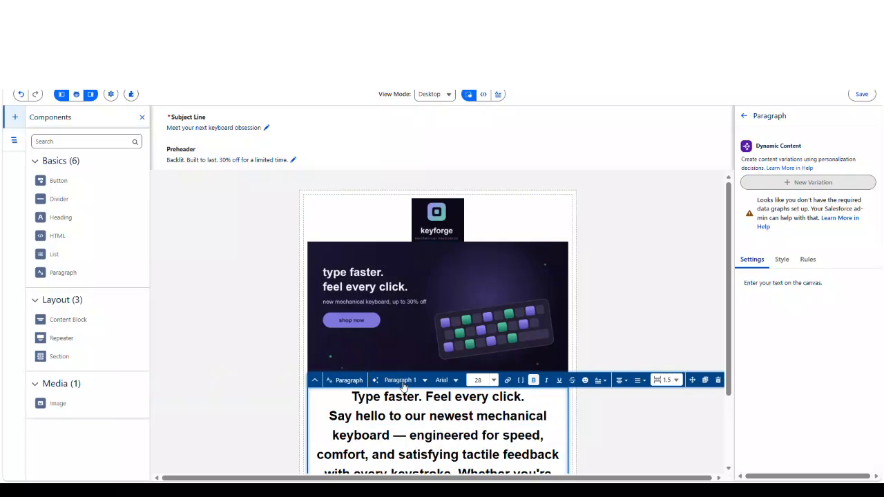
Set the "Say hello to our newest mechanical keyboard" copy to font size 14 and remove its bold formatting
{"action": "scroll", "coordinate": [474, 324], "scroll_direction": "down", "scroll_amount": 3}
{"action": "left_click_drag", "start_coordinate": [470, 437], "coordinate": [450, 329]}
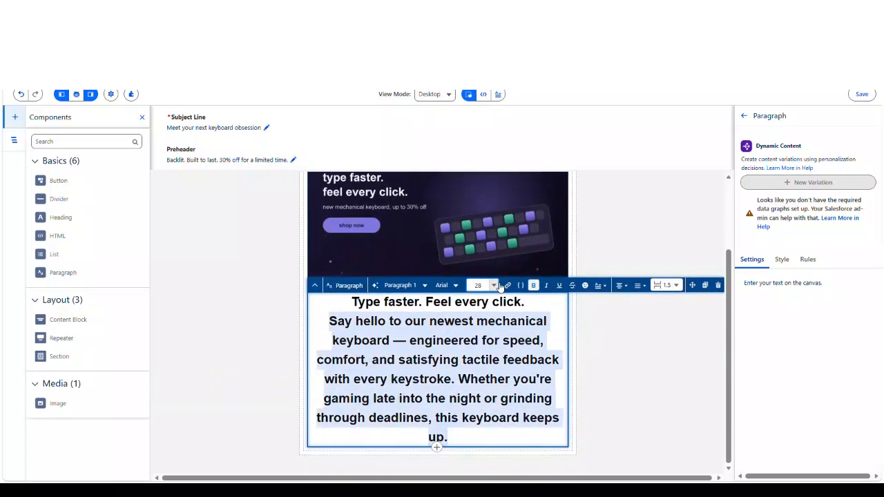
{"action": "left_click", "coordinate": [500, 287]}
{"action": "left_click", "coordinate": [481, 345]}
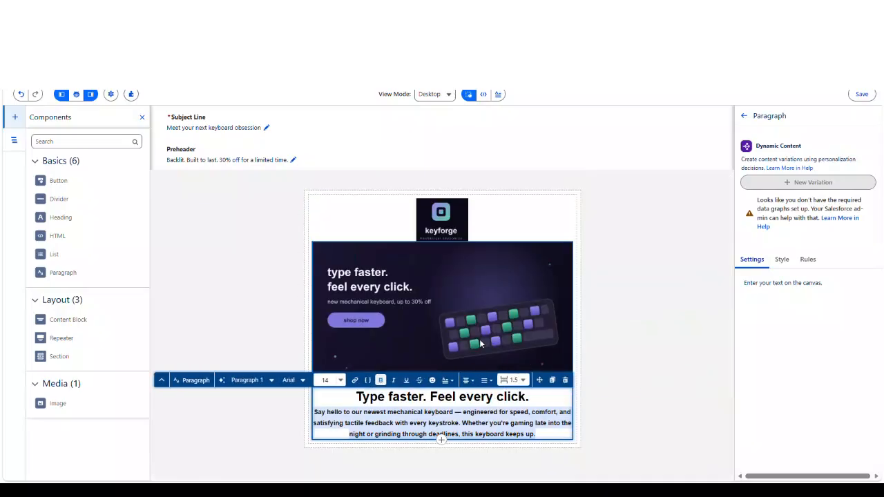
{"action": "left_click", "coordinate": [380, 380]}
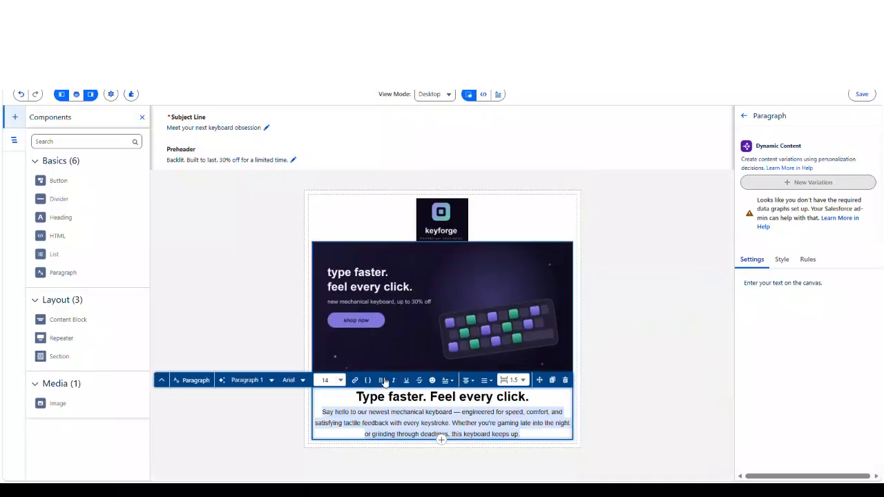
Append a bold "Why you'll love it" line and the four keyboard feature lines beneath the intro copy in the same paragraph
{"action": "left_click", "coordinate": [534, 434]}
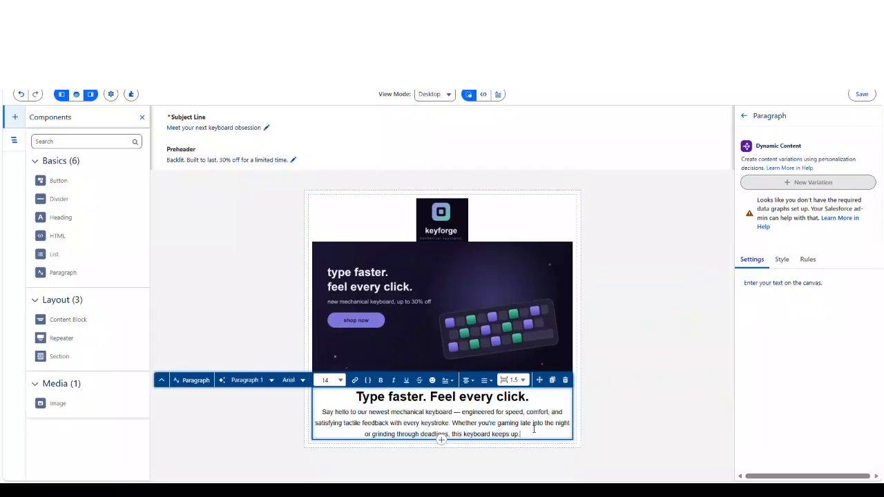
{"action": "key", "text": "Return"}
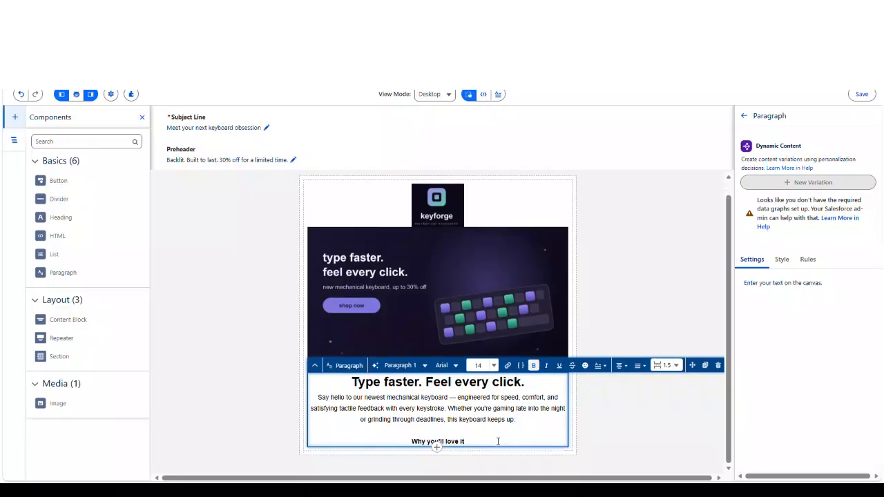
{"action": "key", "text": "Return"}
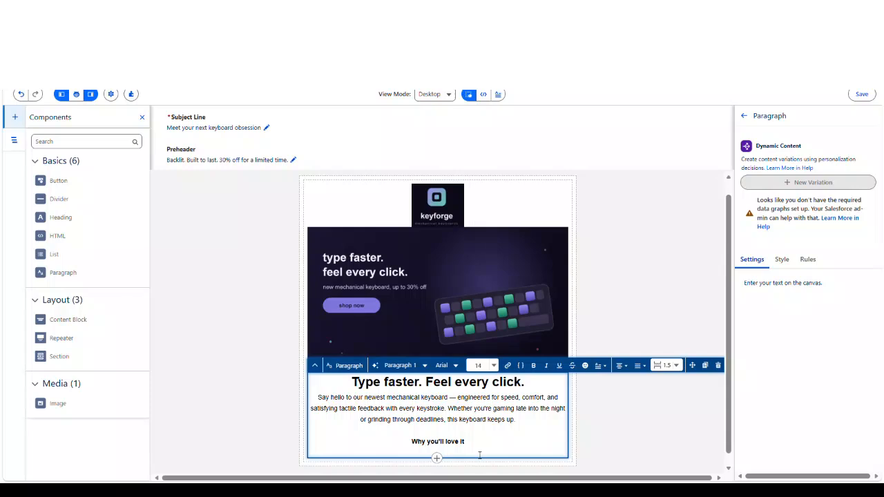
{"action": "type", "text": "Responsive mechanical switches built for speed and precision Customizable RGB backlighting to match your setup Durable, spill-resistant build designed for everyday use"}
{"action": "scroll", "coordinate": [507, 405], "scroll_direction": "down", "scroll_amount": 1}
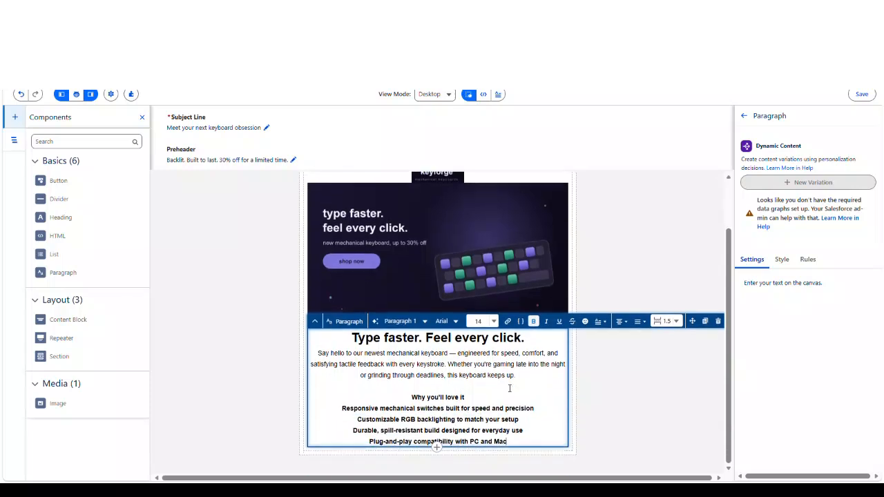
Remove bold from the four feature lines under "Why you'll love it"
{"action": "left_click_drag", "start_coordinate": [523, 442], "coordinate": [346, 414]}
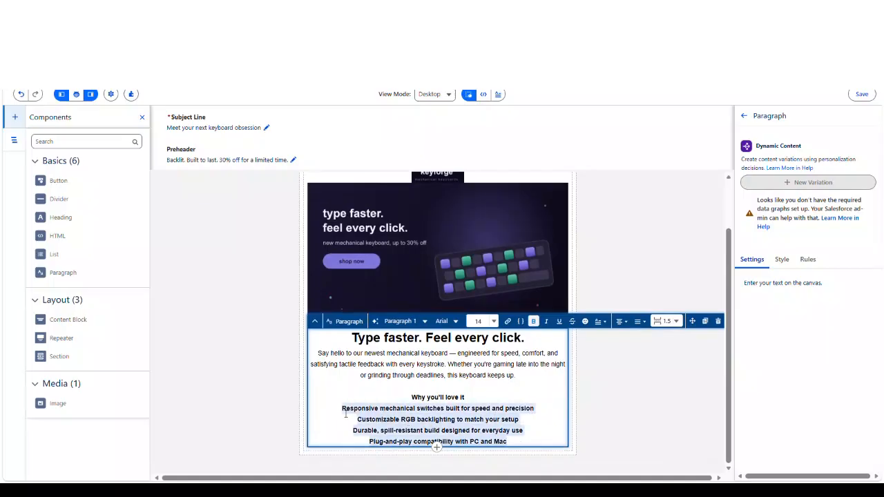
{"action": "left_click", "coordinate": [534, 321]}
{"action": "left_click", "coordinate": [516, 441]}
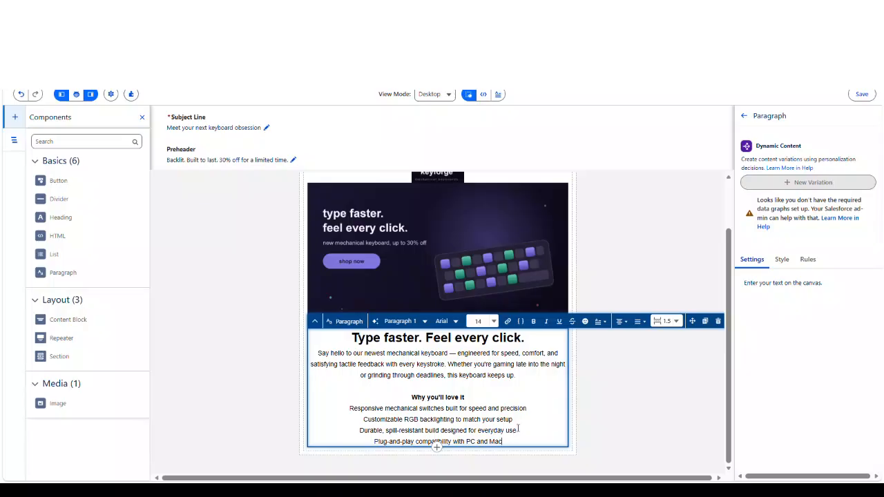
Try to left-align the four feature lines within the centered paragraph
{"action": "left_click_drag", "start_coordinate": [511, 440], "coordinate": [350, 409]}
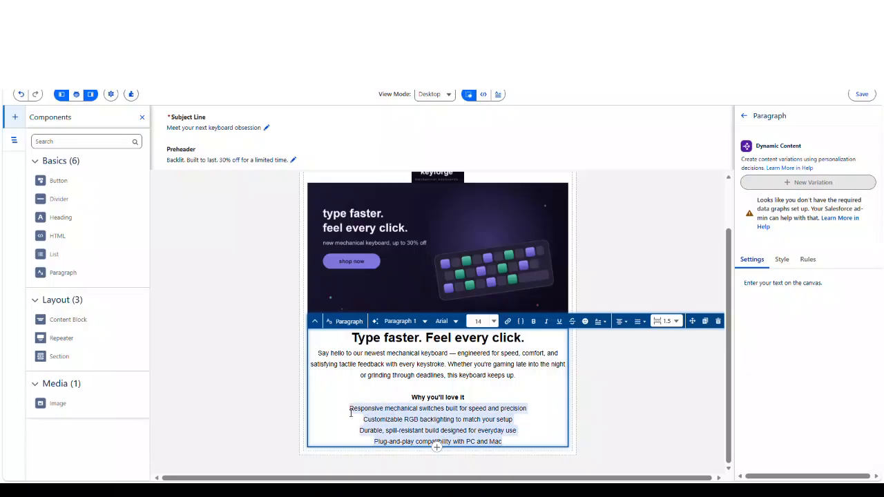
{"action": "left_click", "coordinate": [601, 322]}
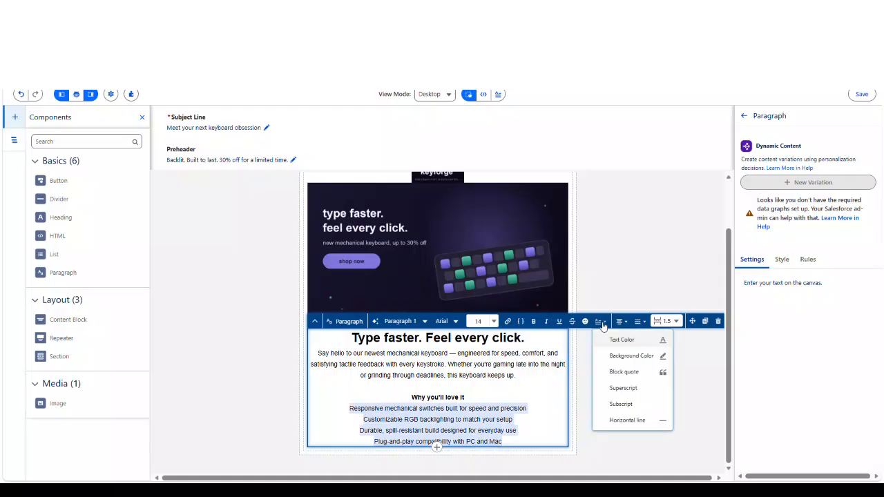
{"action": "left_click", "coordinate": [640, 322]}
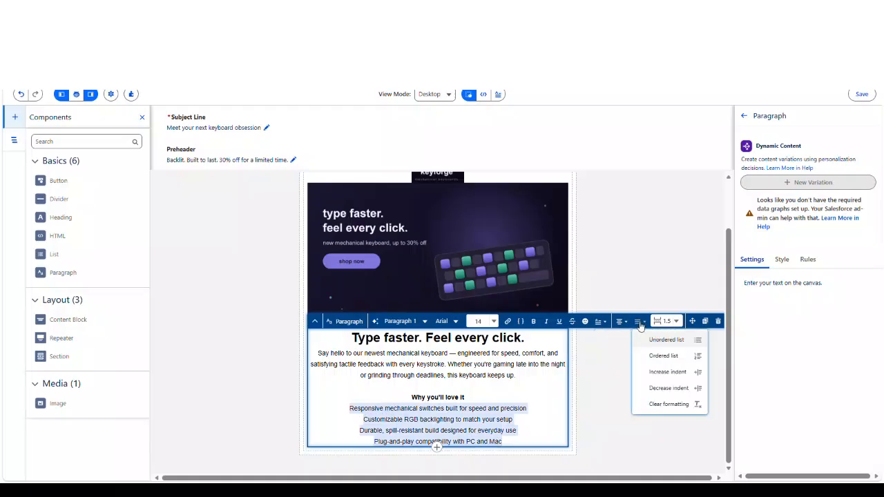
{"action": "left_click", "coordinate": [625, 323]}
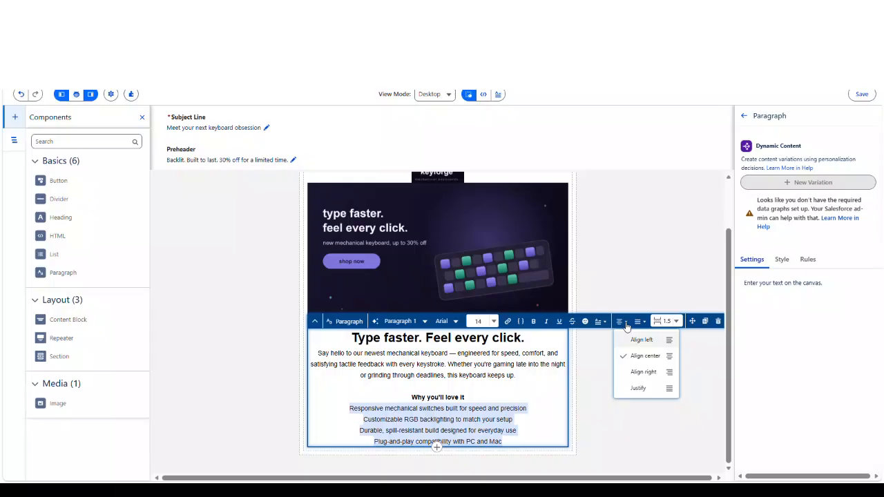
{"action": "left_click", "coordinate": [641, 343]}
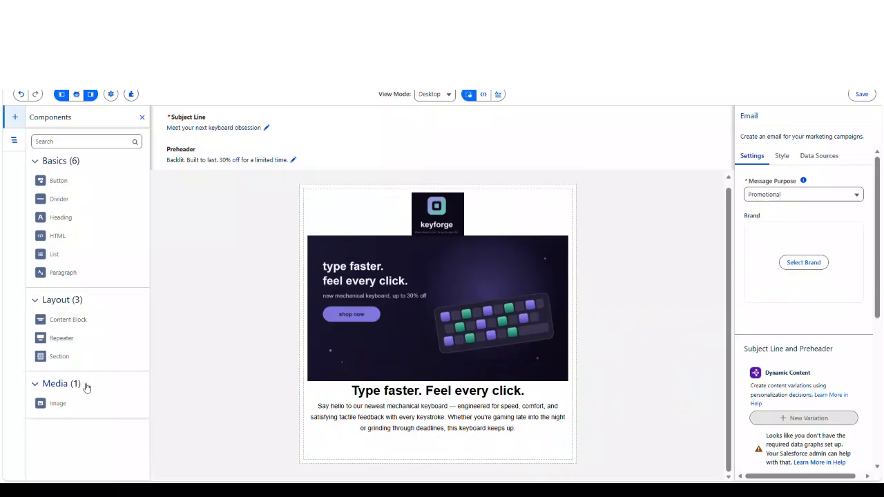
Add a separate Paragraph component below the intro paragraph containing "Why you'll love it" and the four keyboard feature lines
{"action": "left_click_drag", "start_coordinate": [69, 275], "coordinate": [345, 454]}
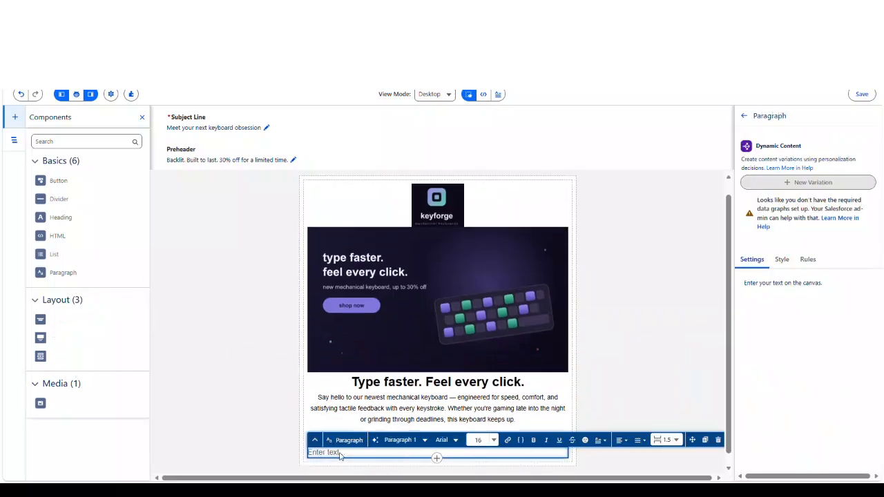
{"action": "type", "text": "Why you'll love it Responsive mechanical switches built for speed and precision Customizable RGB backlighting to match your setup Durable, spill-resistant build designed for everyday use Plug-and-play compatibility with PC and Mac"}
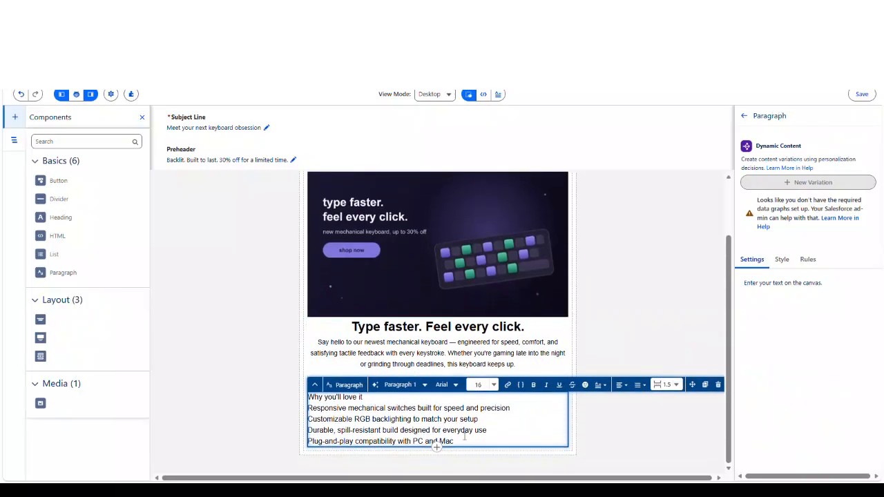
{"action": "left_click", "coordinate": [621, 436]}
Make the "Why you'll love it" line bold and set its font size to 18
{"action": "left_click", "coordinate": [354, 411]}
{"action": "left_click_drag", "start_coordinate": [370, 409], "coordinate": [309, 408]}
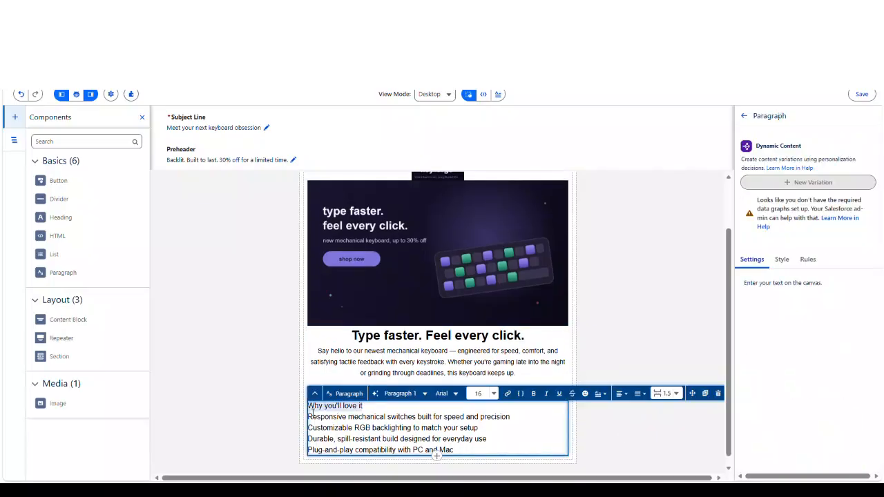
{"action": "left_click", "coordinate": [533, 394]}
{"action": "left_click", "coordinate": [493, 394]}
{"action": "scroll", "coordinate": [483, 453], "scroll_direction": "down", "scroll_amount": 2}
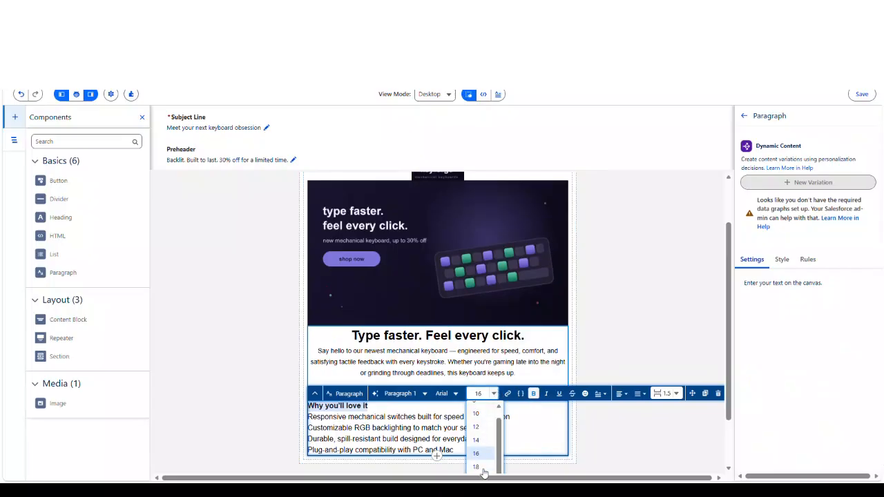
{"action": "left_click", "coordinate": [484, 457]}
{"action": "left_click", "coordinate": [619, 362]}
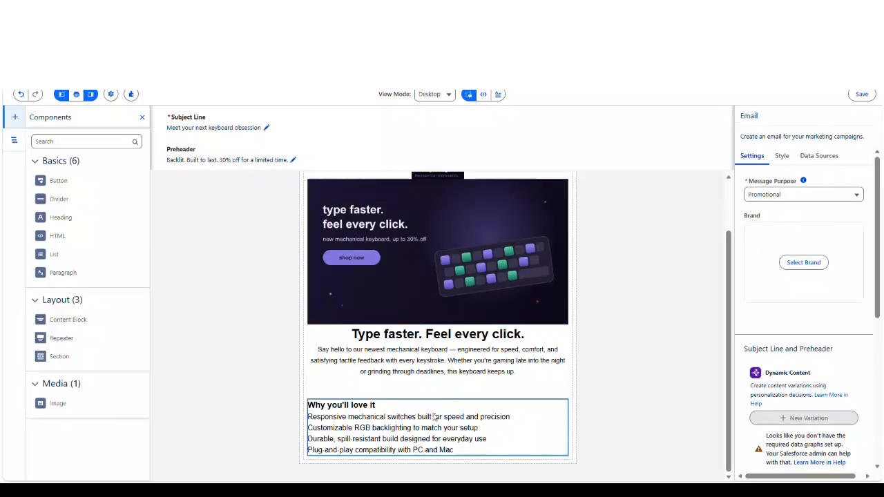
Set the text of the button below the limited-time offer paragraph to "[Shop now →]"
{"action": "left_click", "coordinate": [447, 437]}
{"action": "scroll", "coordinate": [447, 437], "scroll_direction": "down", "scroll_amount": 1}
{"action": "left_click", "coordinate": [439, 477]}
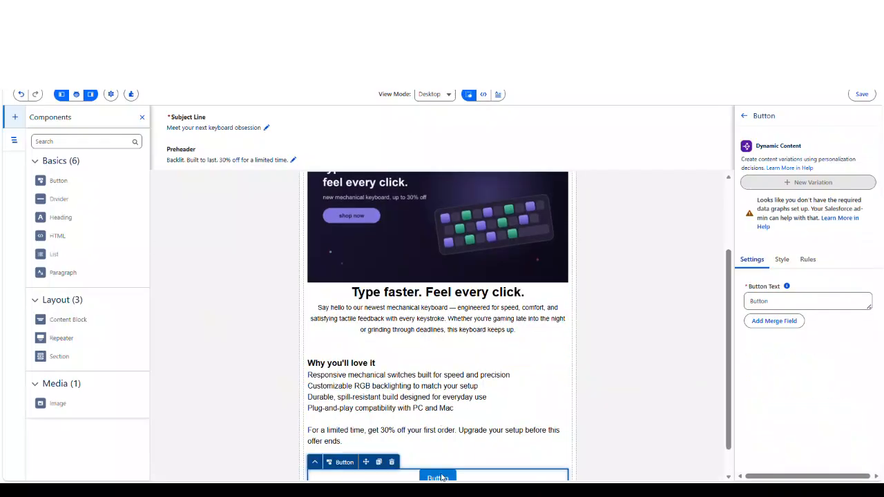
{"action": "left_click_drag", "start_coordinate": [772, 302], "coordinate": [747, 311]}
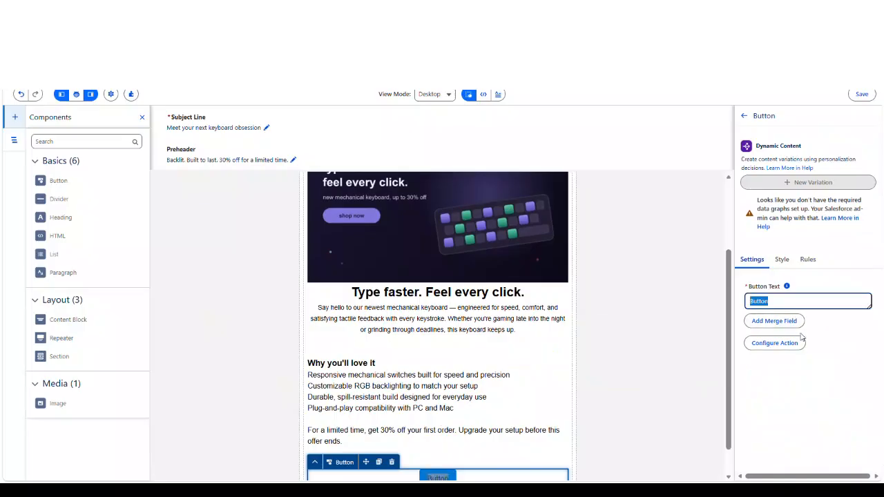
{"action": "type", "text": "[Shop now →]"}
{"action": "left_click", "coordinate": [801, 387]}
{"action": "scroll", "coordinate": [610, 387], "scroll_direction": "down", "scroll_amount": 1}
{"action": "left_click", "coordinate": [610, 379]}
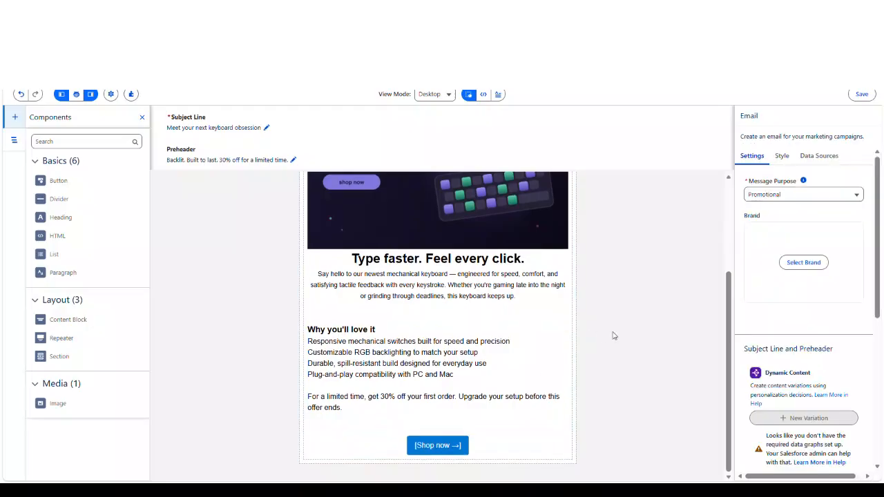
Paste the closing text beginning "Want me to also draft a shorter version" into a paragraph below the "[Shop now →]" button
{"action": "scroll", "coordinate": [615, 336], "scroll_direction": "up", "scroll_amount": 3}
{"action": "scroll", "coordinate": [615, 336], "scroll_direction": "down", "scroll_amount": 3}
{"action": "scroll", "coordinate": [614, 336], "scroll_direction": "up", "scroll_amount": 3}
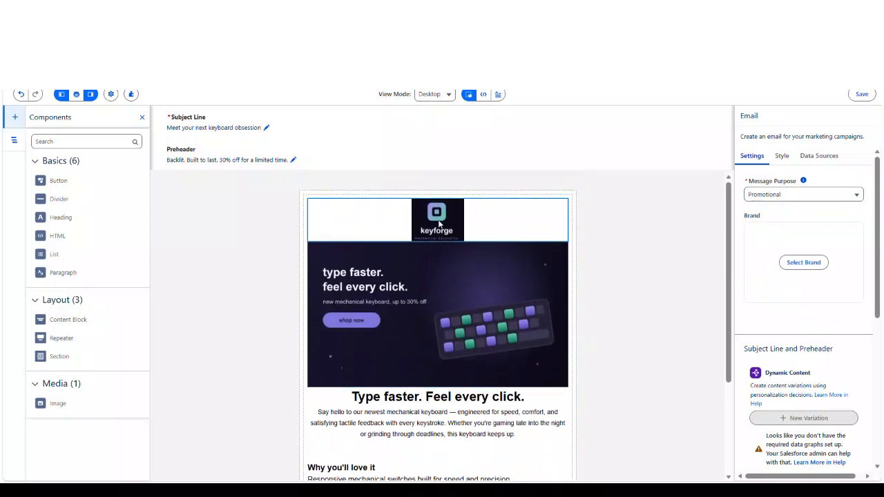
{"action": "scroll", "coordinate": [439, 293], "scroll_direction": "down", "scroll_amount": 2}
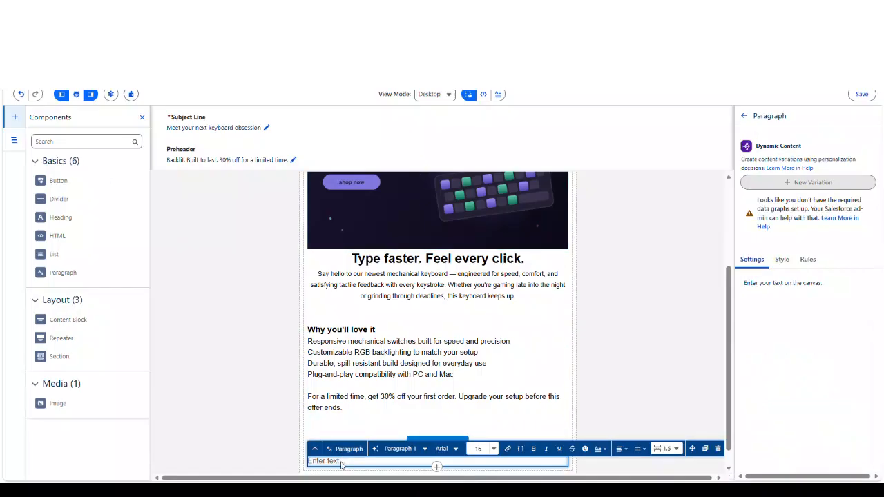
{"action": "key", "text": "ctrl+v"}
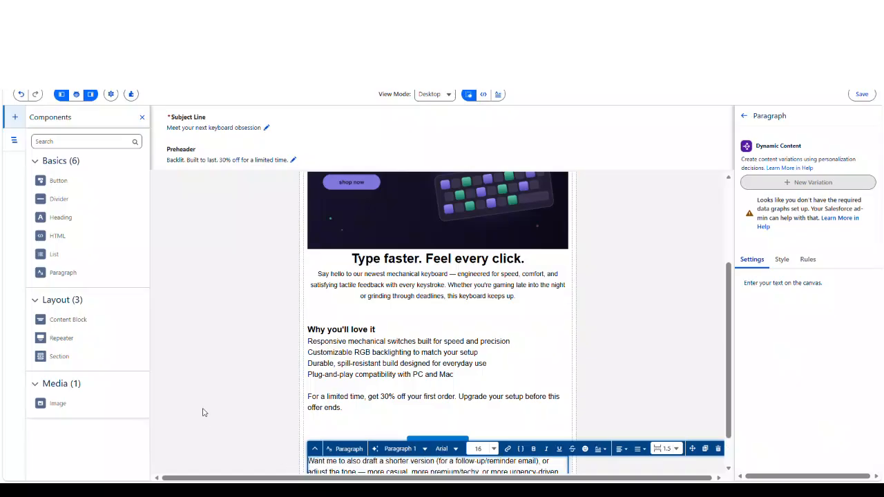
{"action": "left_click", "coordinate": [247, 393]}
Review the whole email layout from the logo to the closing paragraph at a reduced page zoom
{"action": "scroll", "coordinate": [281, 358], "scroll_direction": "up", "scroll_amount": 5}
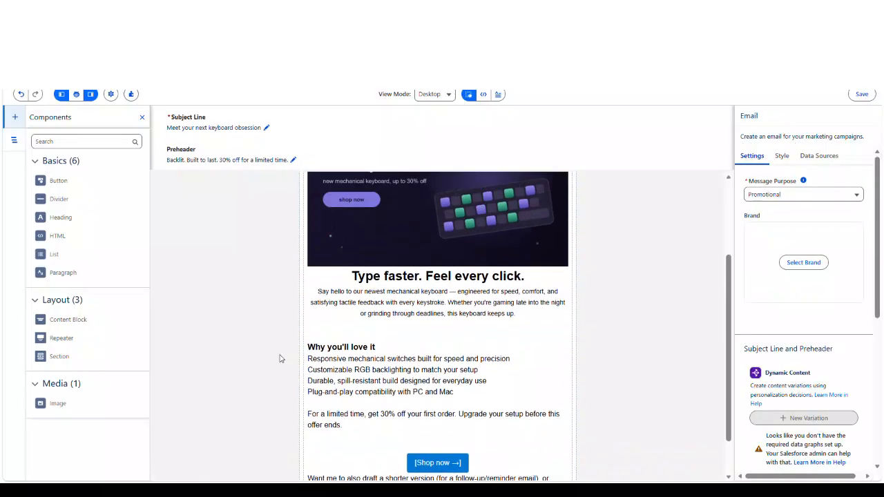
{"action": "scroll", "coordinate": [281, 359], "scroll_direction": "down", "scroll_amount": 5}
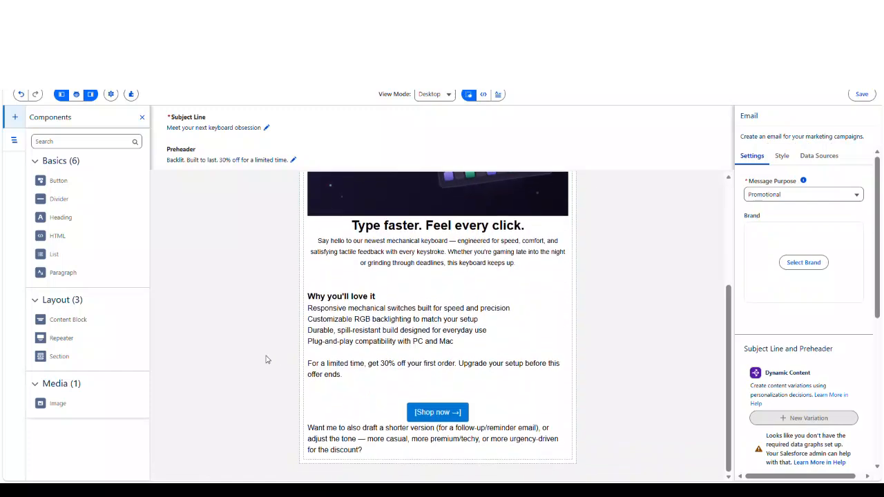
{"action": "scroll", "coordinate": [267, 358], "scroll_direction": "up", "scroll_amount": 3}
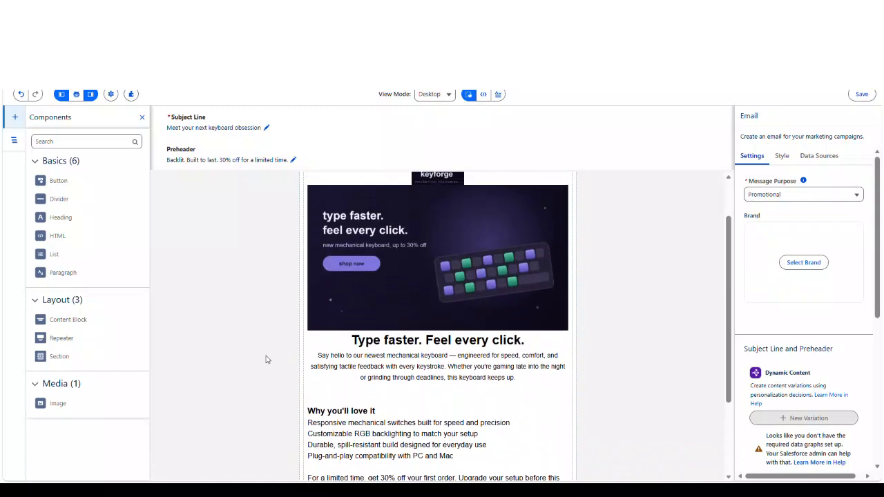
{"action": "key", "text": "ctrl+minus"}
{"action": "key", "text": "ctrl+minus"}
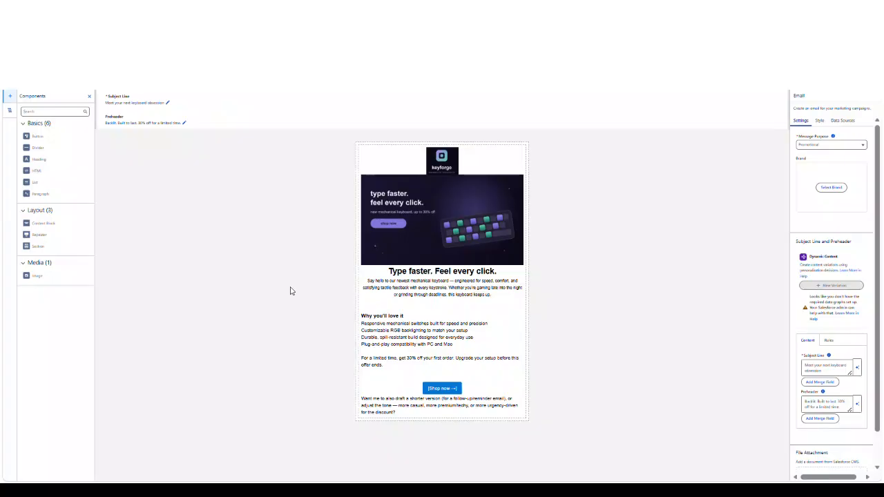
{"action": "key", "text": "ctrl+minus"}
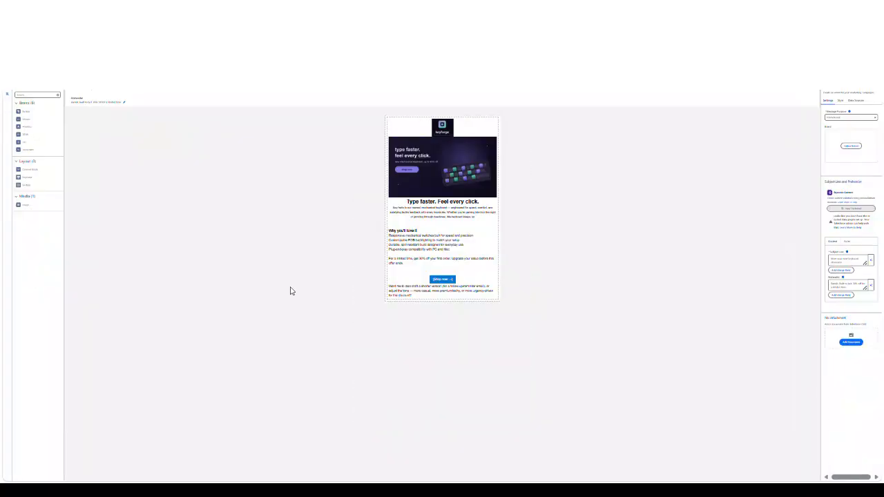
{"action": "key", "text": "ctrl+plus"}
{"action": "key", "text": "ctrl+plus"}
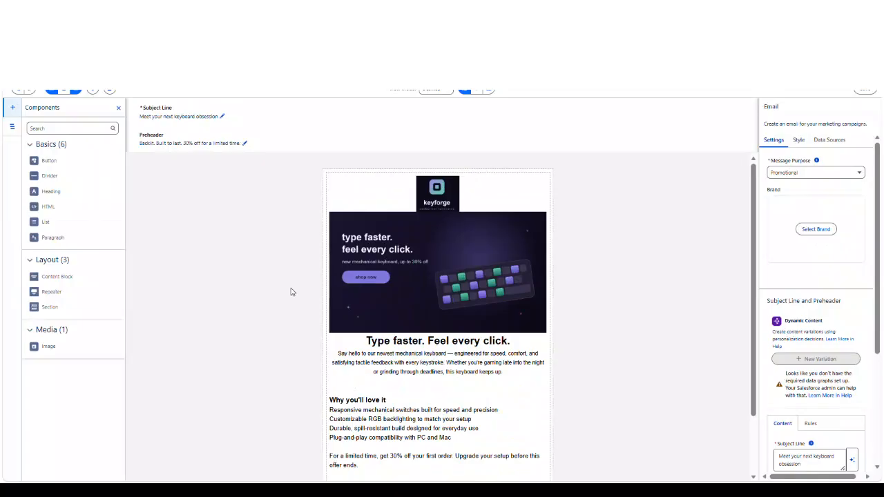
{"action": "scroll", "coordinate": [293, 293], "scroll_direction": "down", "scroll_amount": 2}
{"action": "scroll", "coordinate": [291, 297], "scroll_direction": "up", "scroll_amount": 2}
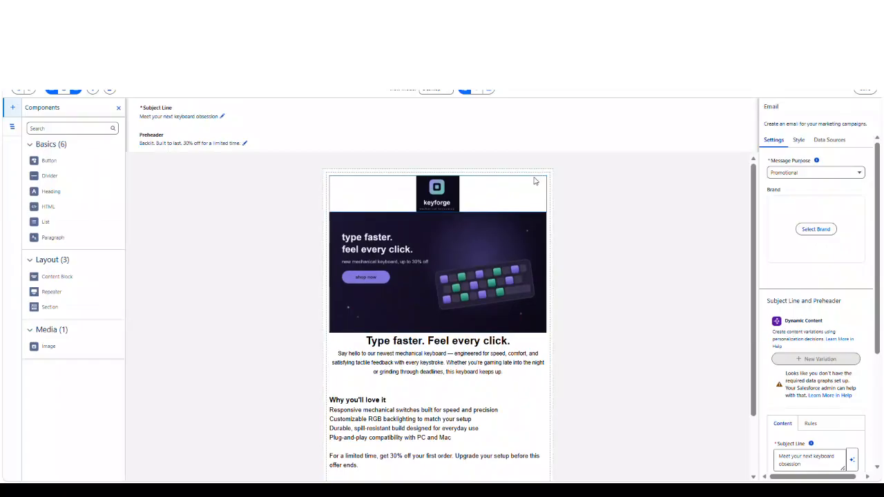
{"action": "scroll", "coordinate": [270, 300], "scroll_direction": "down", "scroll_amount": 1}
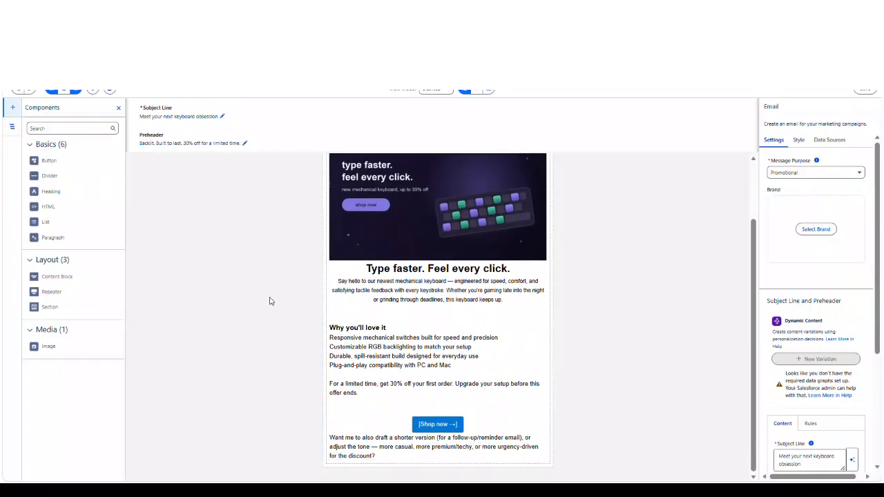
{"action": "scroll", "coordinate": [271, 301], "scroll_direction": "up", "scroll_amount": 1}
{"action": "scroll", "coordinate": [274, 302], "scroll_direction": "down", "scroll_amount": 1}
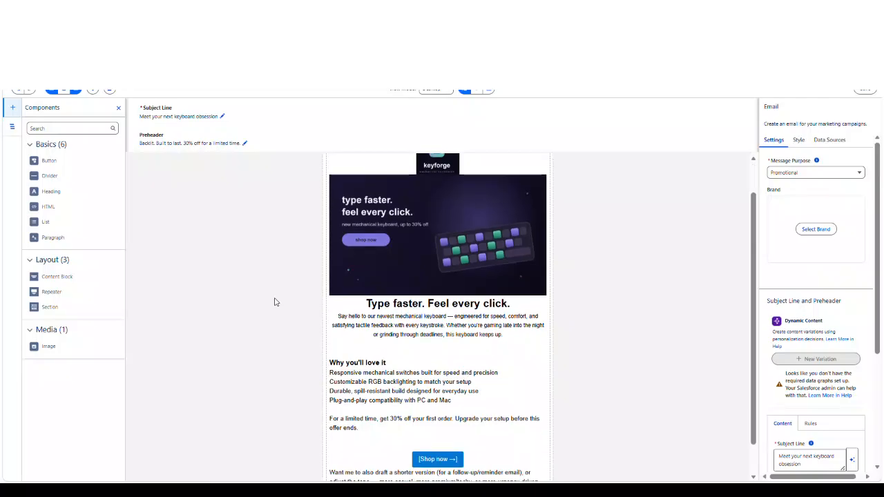
Save the email and publish it together with the related Keyboard-logo and Keyboard-hero-image content
{"action": "left_click", "coordinate": [865, 91]}
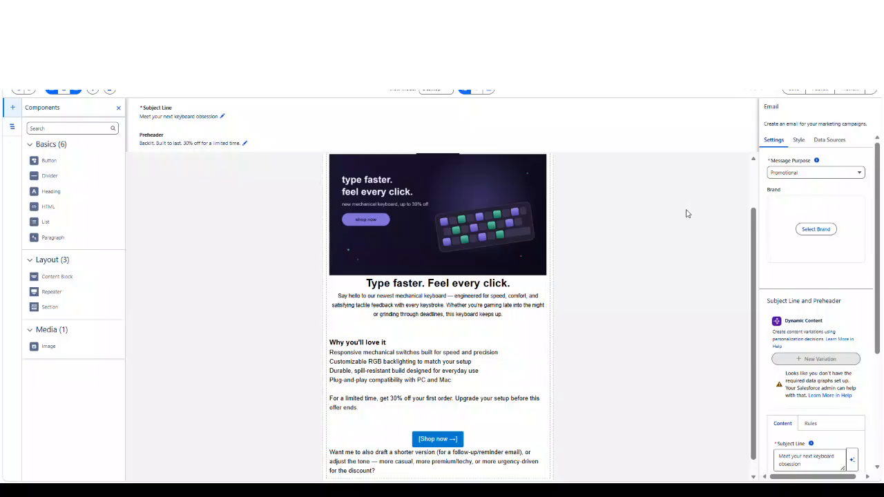
{"action": "left_click", "coordinate": [818, 90]}
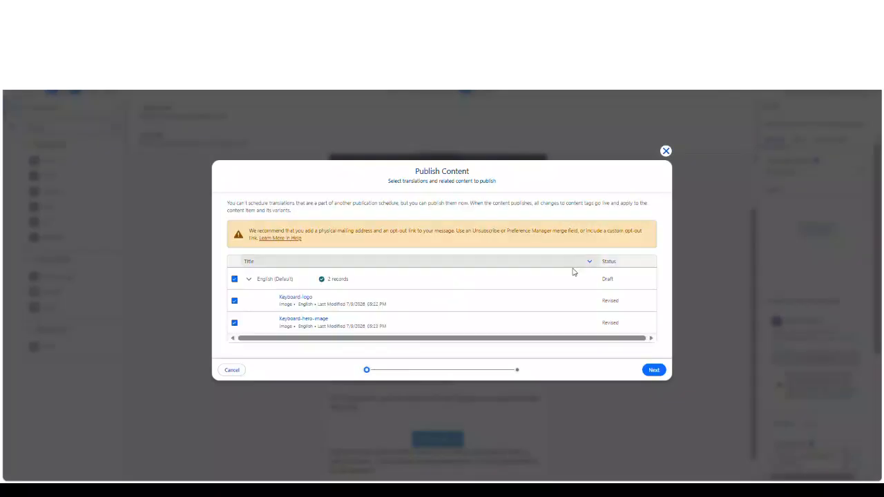
{"action": "left_click", "coordinate": [655, 370]}
{"action": "left_click", "coordinate": [645, 370]}
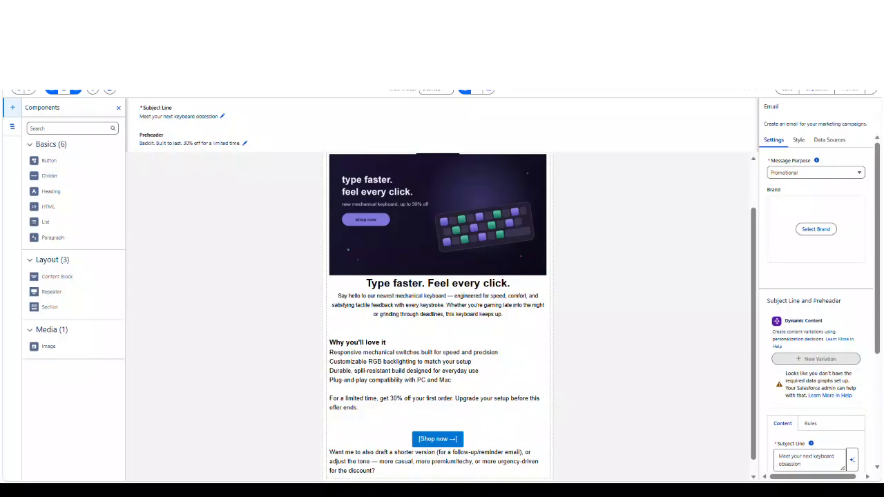
Leave the email editor for the content workspace and refresh its content list
{"action": "left_click", "coordinate": [75, 90]}
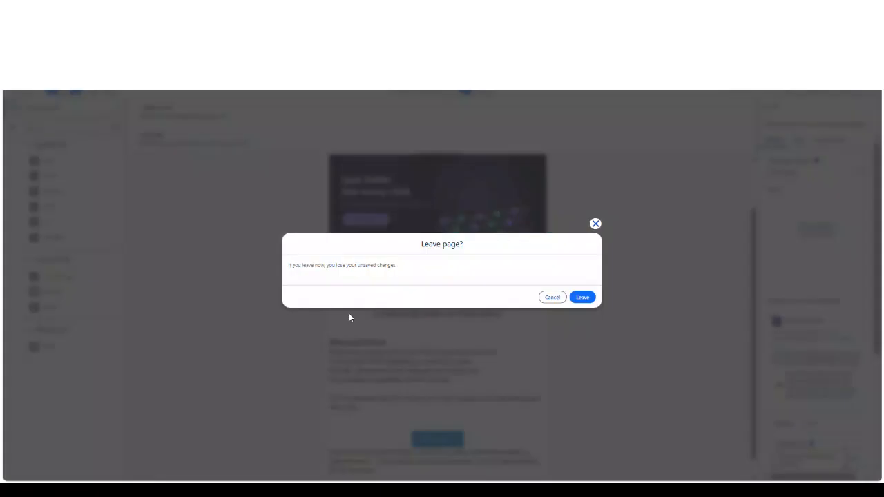
{"action": "left_click", "coordinate": [587, 299]}
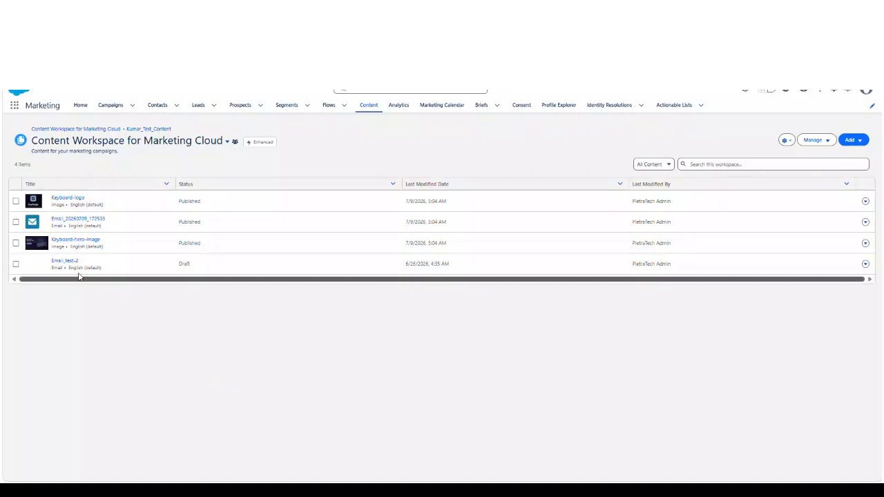
{"action": "key", "text": "F5"}
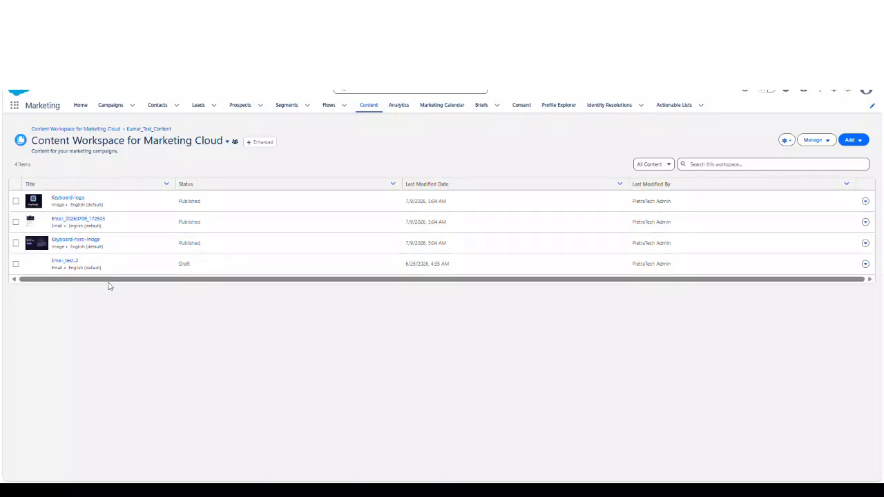
Open Email_20260709_172503 and review its rendered content and details from the logo to the closing paragraph
{"action": "left_click", "coordinate": [78, 219]}
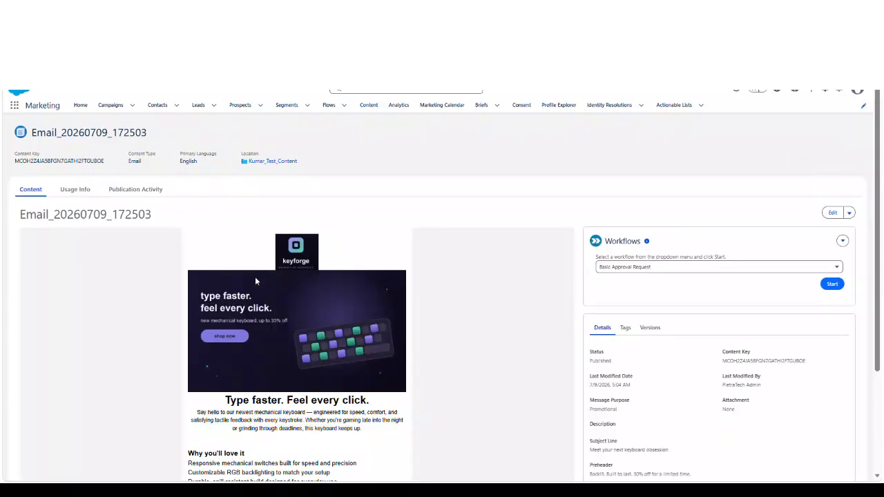
{"action": "scroll", "coordinate": [255, 281], "scroll_direction": "down", "scroll_amount": 3}
{"action": "scroll", "coordinate": [263, 307], "scroll_direction": "up", "scroll_amount": 3}
{"action": "scroll", "coordinate": [263, 307], "scroll_direction": "down", "scroll_amount": 2}
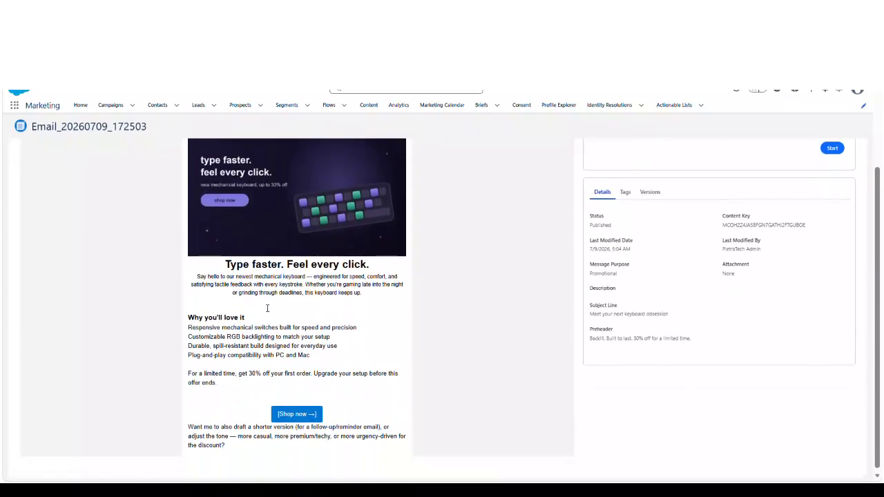
{"action": "scroll", "coordinate": [264, 308], "scroll_direction": "up", "scroll_amount": 2}
{"action": "scroll", "coordinate": [263, 309], "scroll_direction": "down", "scroll_amount": 2}
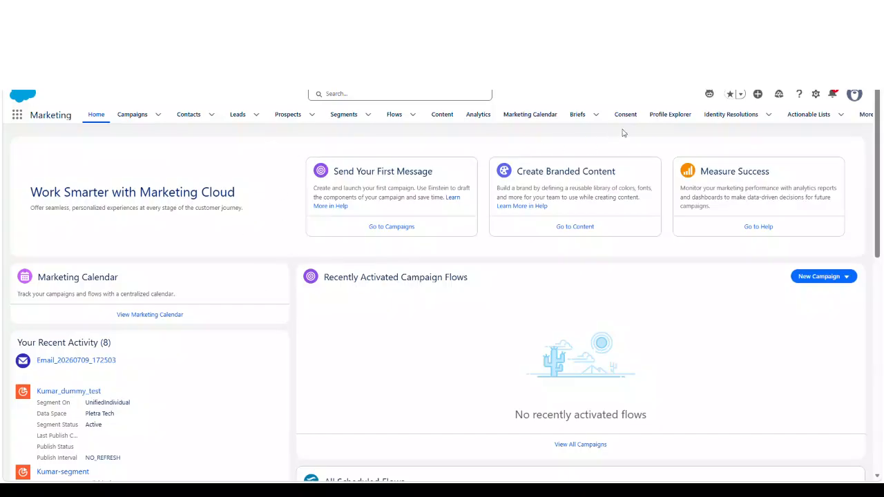
Create a new Image content item in the Content Workspace for Marketing Cloud
{"action": "left_click", "coordinate": [450, 119]}
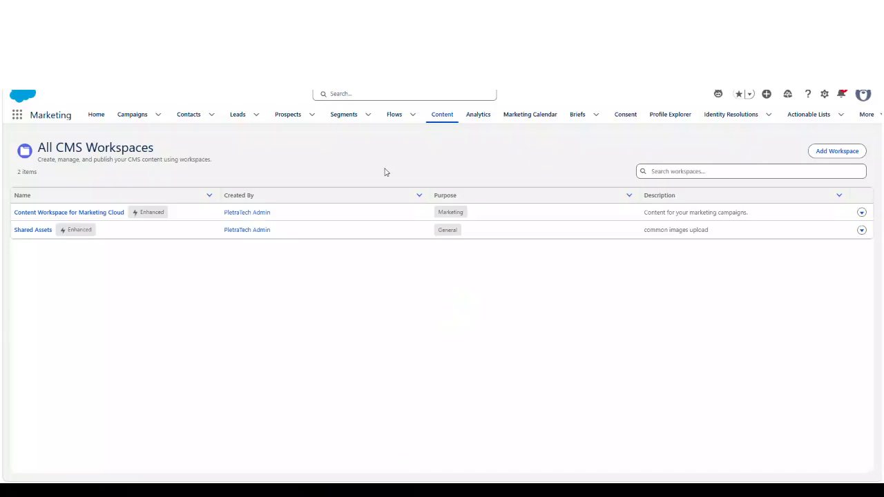
{"action": "left_click", "coordinate": [81, 213]}
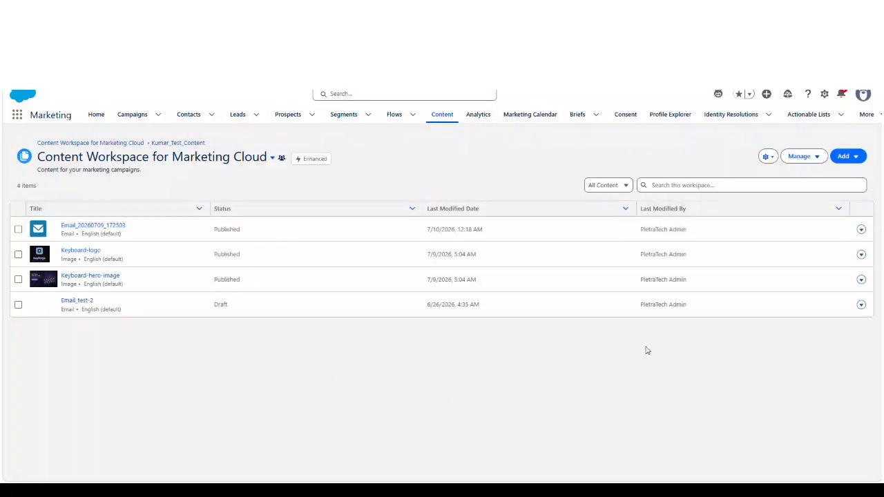
{"action": "left_click", "coordinate": [847, 155]}
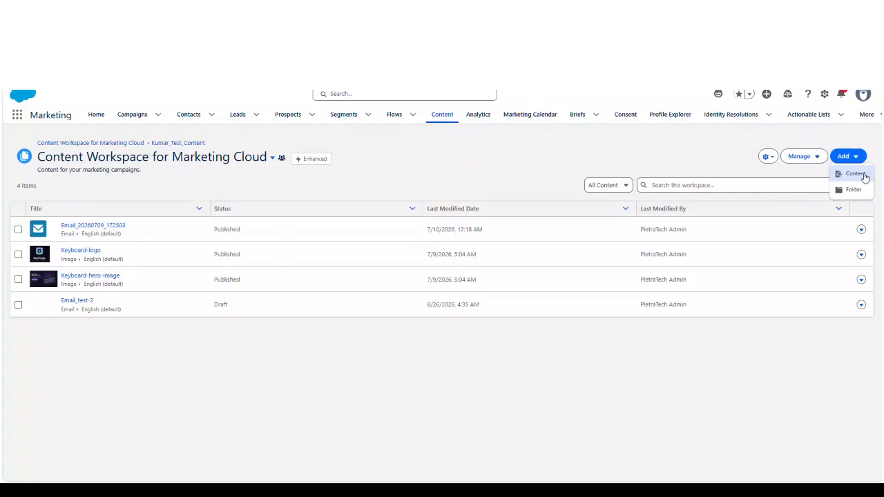
{"action": "left_click", "coordinate": [856, 174]}
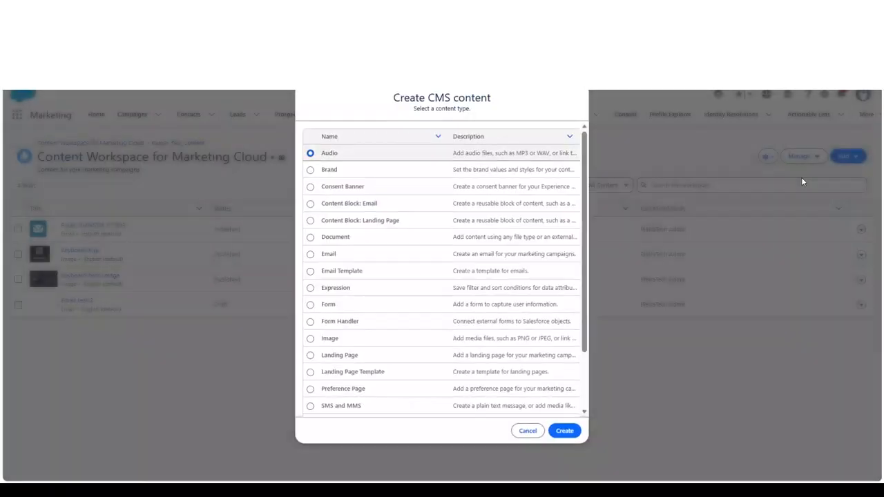
{"action": "left_click", "coordinate": [310, 339]}
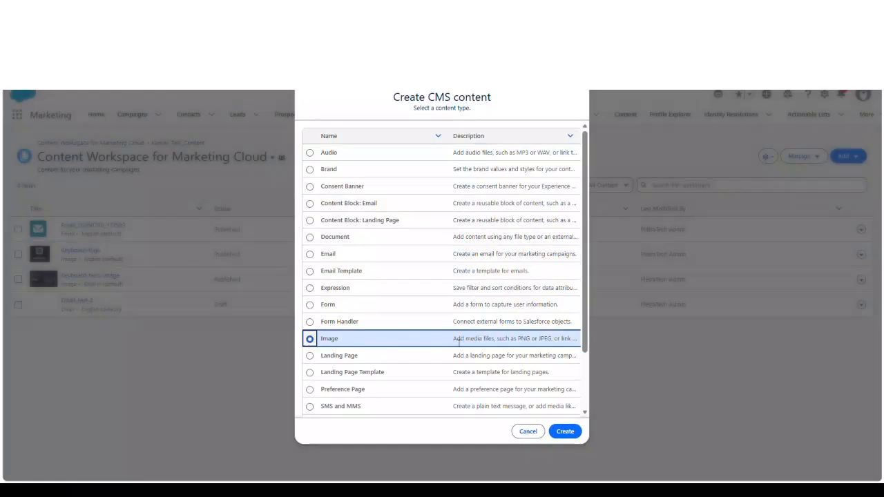
{"action": "left_click_drag", "start_coordinate": [453, 340], "coordinate": [552, 339]}
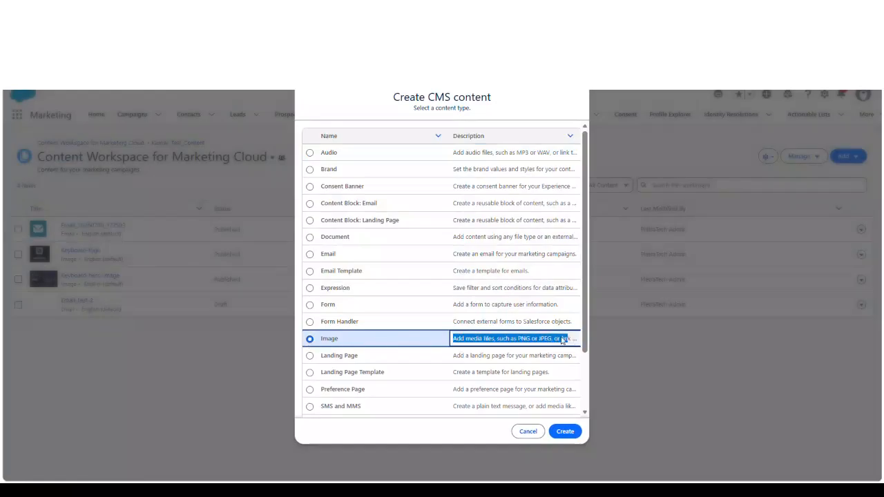
{"action": "left_click", "coordinate": [442, 343]}
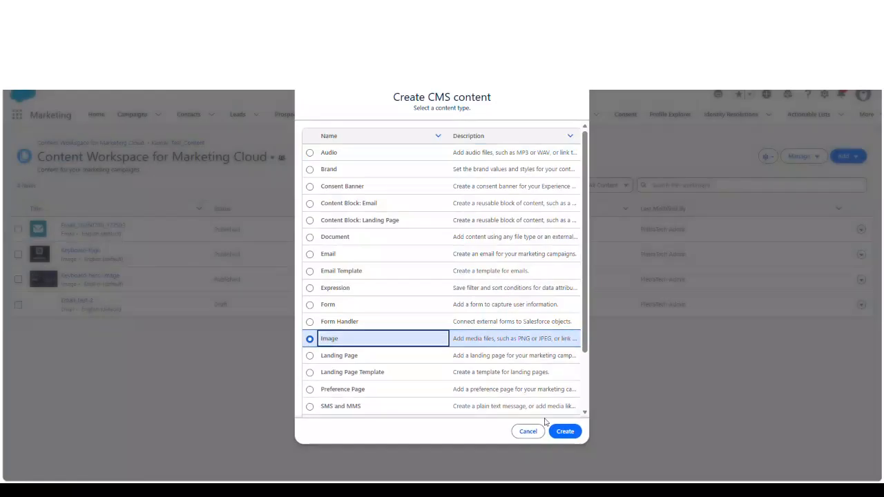
{"action": "left_click", "coordinate": [563, 436]}
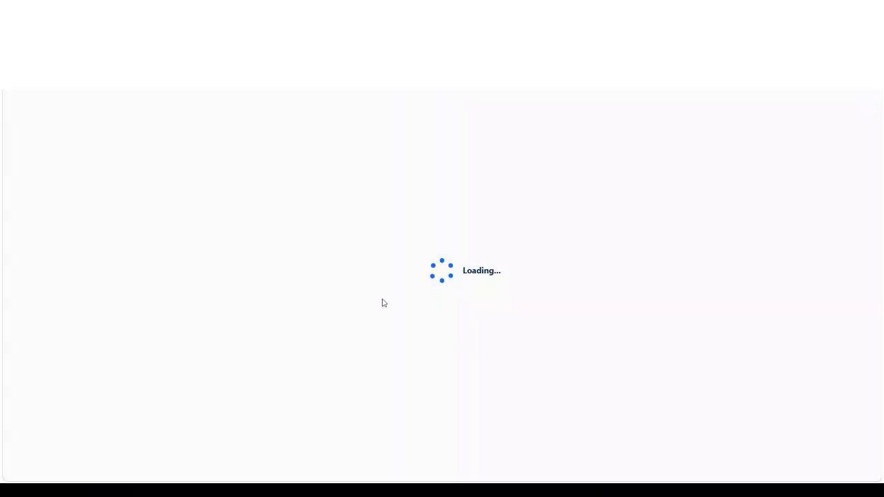
Title the new image content cafe-hero-image and upload the cafe hero picture as its source file
{"action": "left_click", "coordinate": [219, 143]}
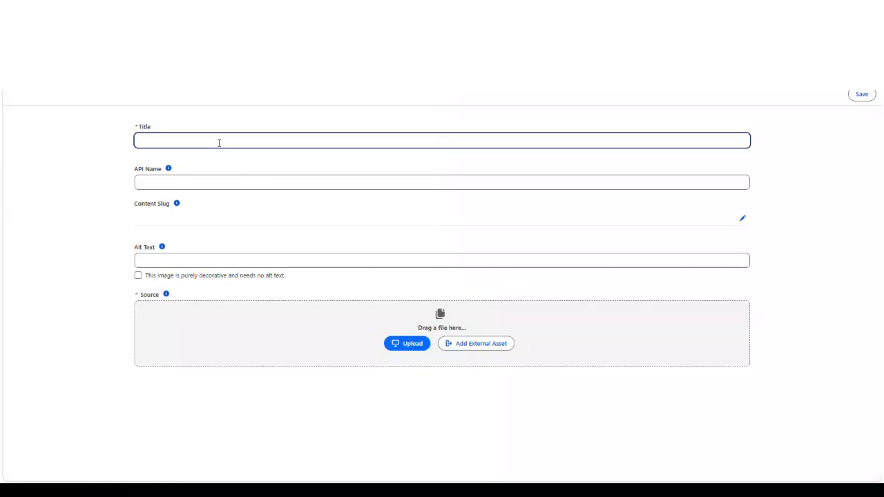
{"action": "type", "text": "cafe-hero-image"}
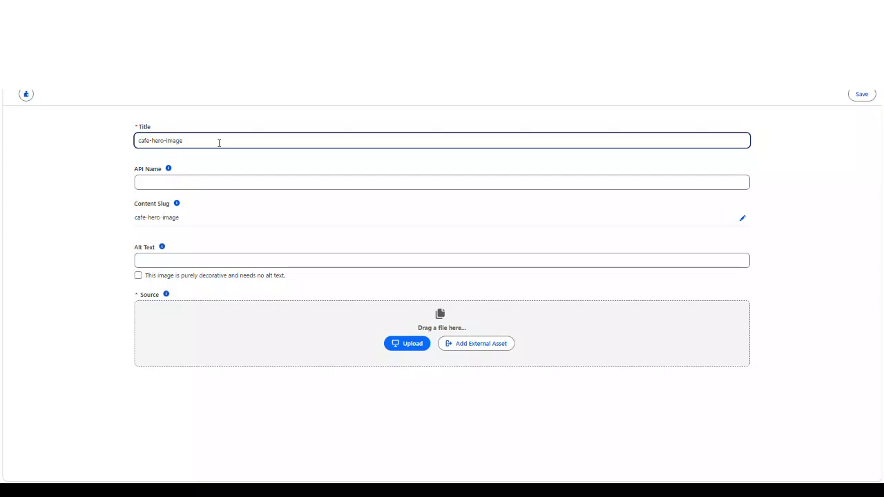
{"action": "left_click", "coordinate": [415, 345]}
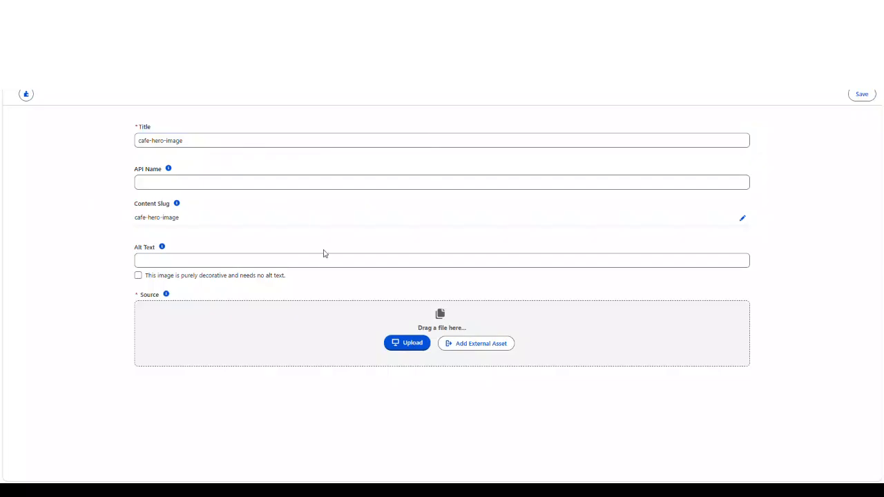
{"action": "left_click", "coordinate": [345, 270]}
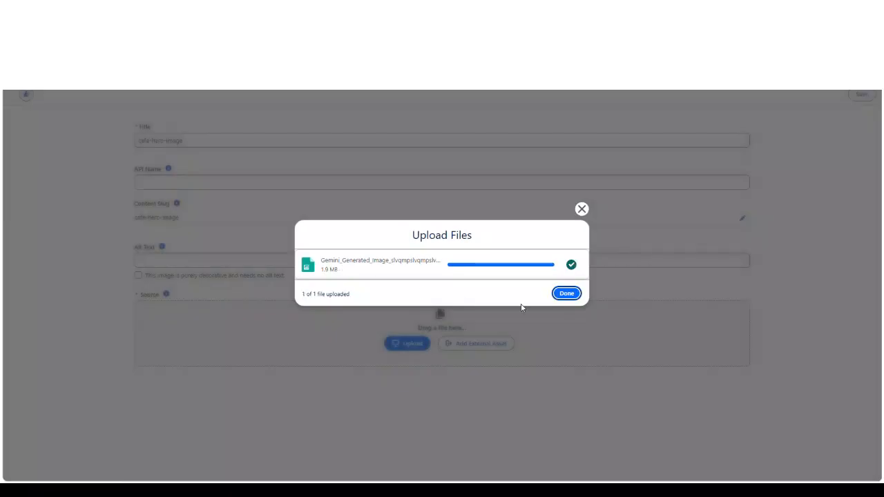
{"action": "left_click", "coordinate": [570, 293]}
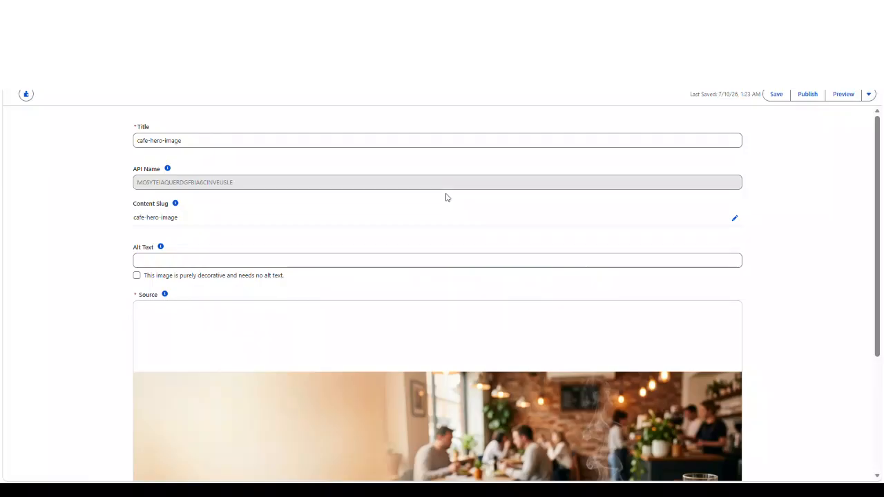
Save the cafe-hero-image content and publish it immediately
{"action": "left_click", "coordinate": [774, 96]}
{"action": "left_click", "coordinate": [808, 94]}
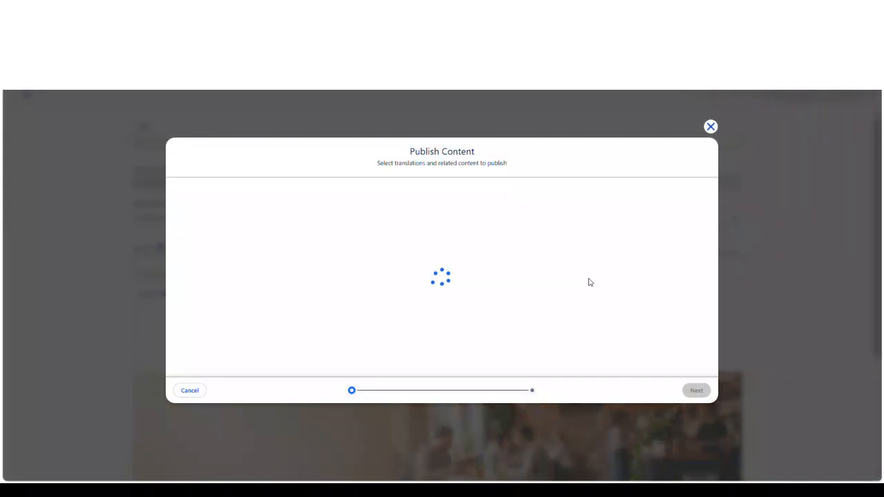
{"action": "left_click", "coordinate": [693, 394]}
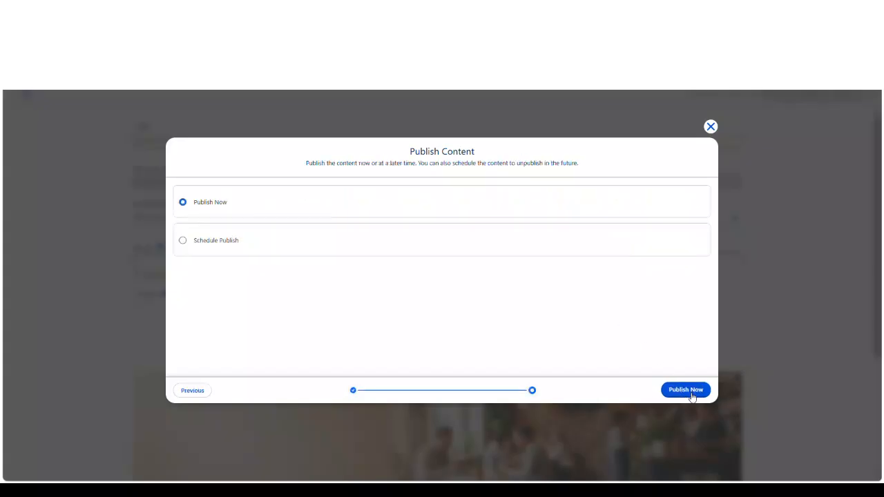
{"action": "left_click", "coordinate": [689, 392]}
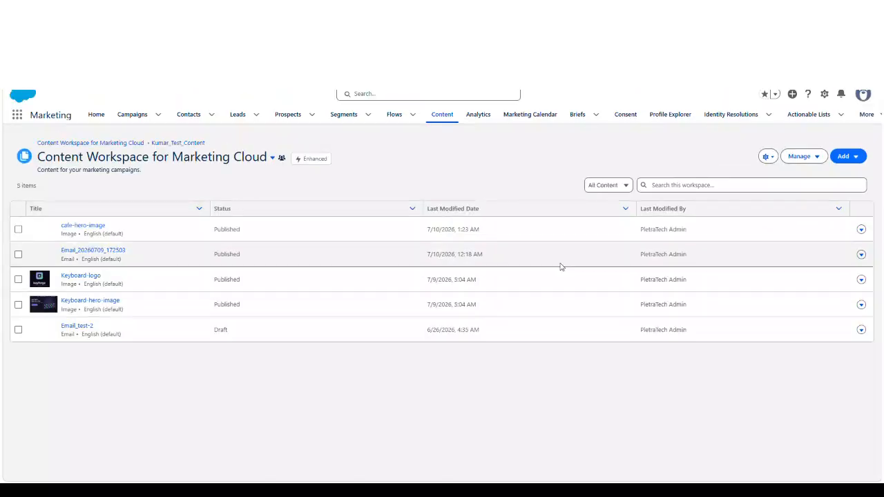
Create another Image content item in the content workspace
{"action": "left_click", "coordinate": [857, 159]}
{"action": "left_click", "coordinate": [858, 171]}
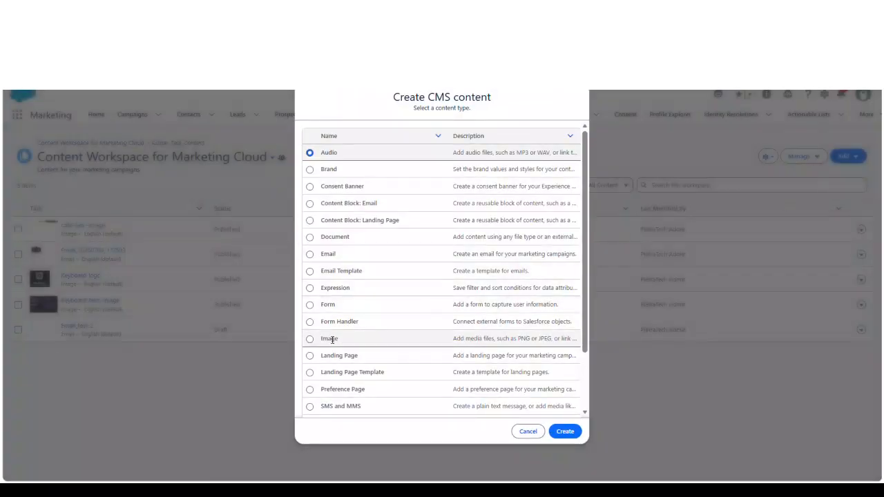
{"action": "left_click", "coordinate": [310, 340]}
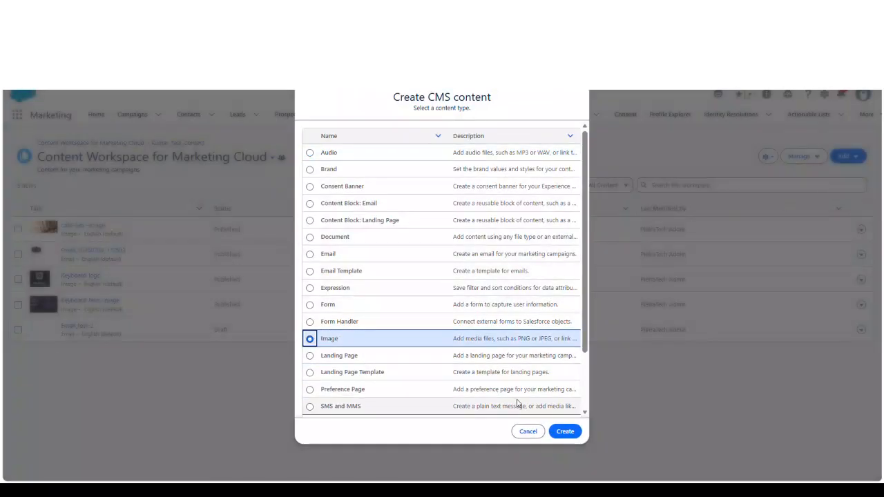
{"action": "left_click", "coordinate": [564, 432]}
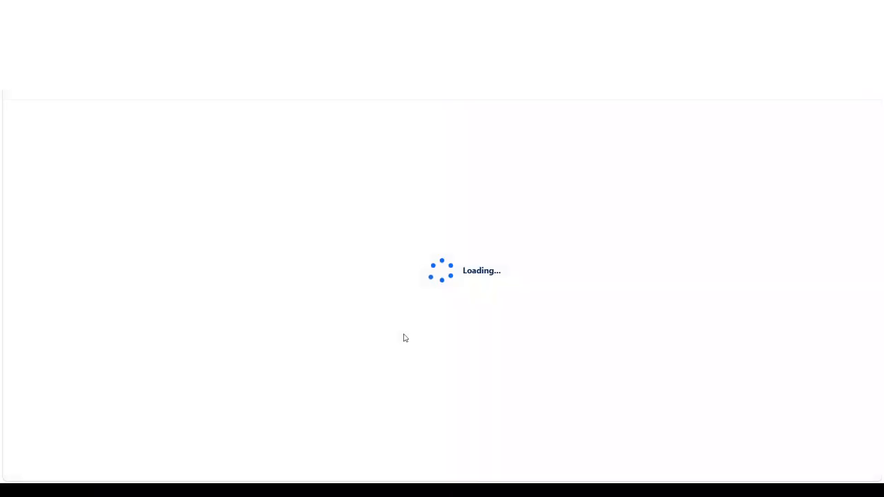
Title the new image content cafe-logo and upload the cafe's logo file as its source
{"action": "left_click", "coordinate": [171, 144]}
{"action": "type", "text": "cafe"}
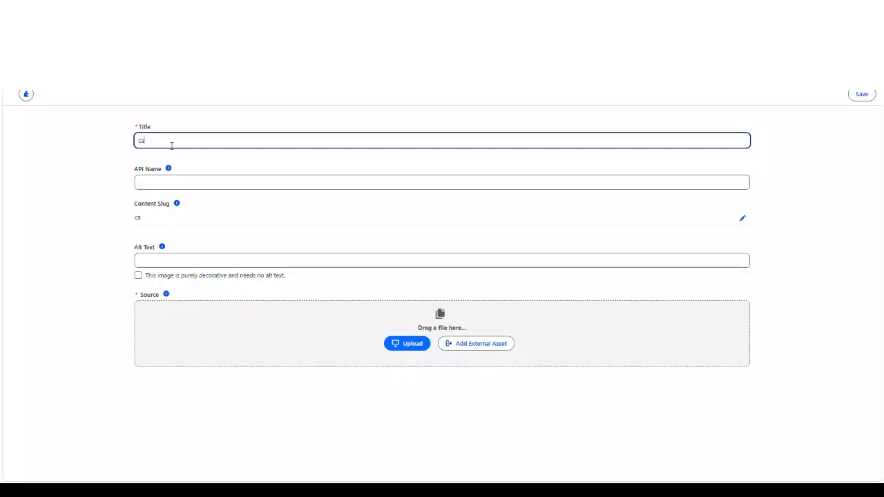
{"action": "type", "text": "-logo"}
{"action": "left_click", "coordinate": [406, 343]}
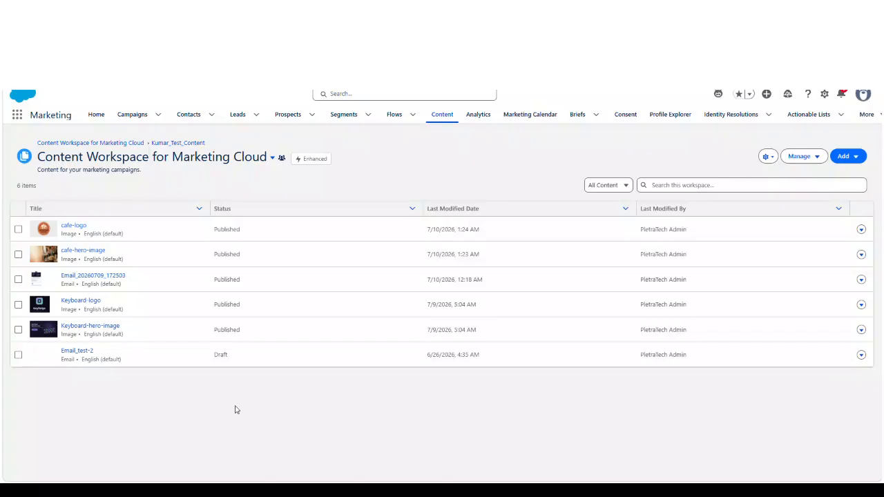
Create a new Email content item in the workspace, choosing Use Components as the creation method
{"action": "left_click", "coordinate": [855, 158]}
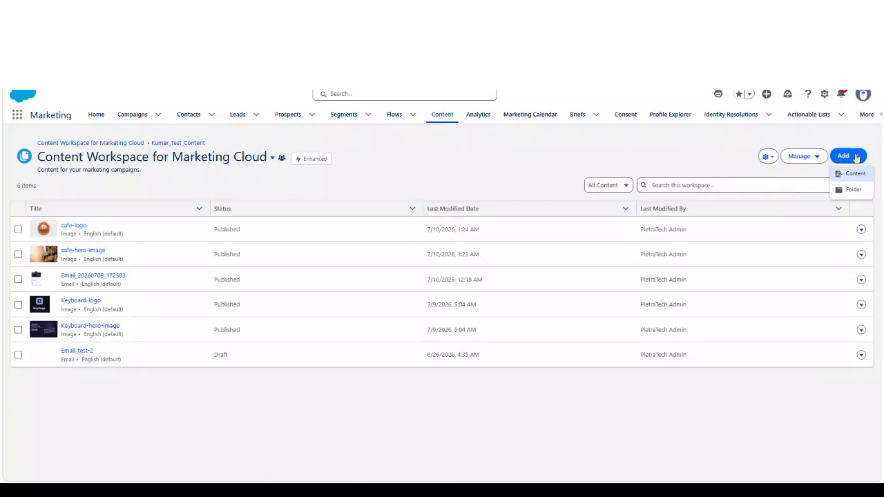
{"action": "left_click", "coordinate": [854, 176]}
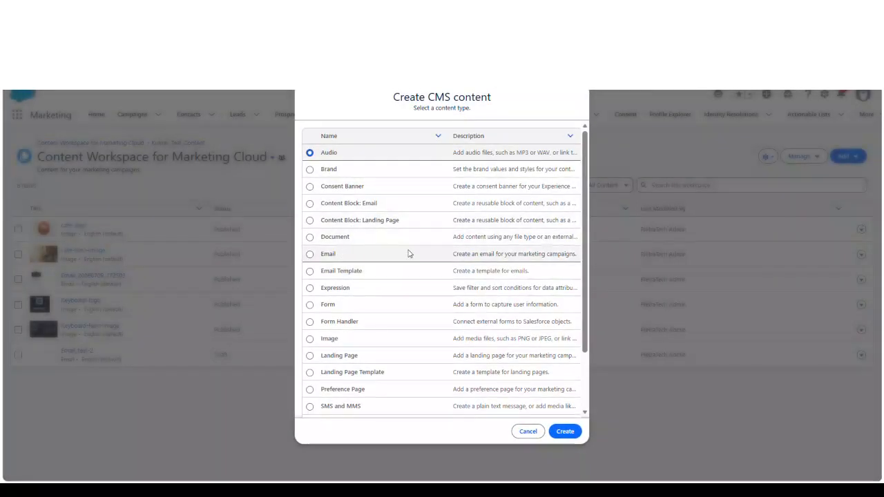
{"action": "left_click", "coordinate": [311, 254]}
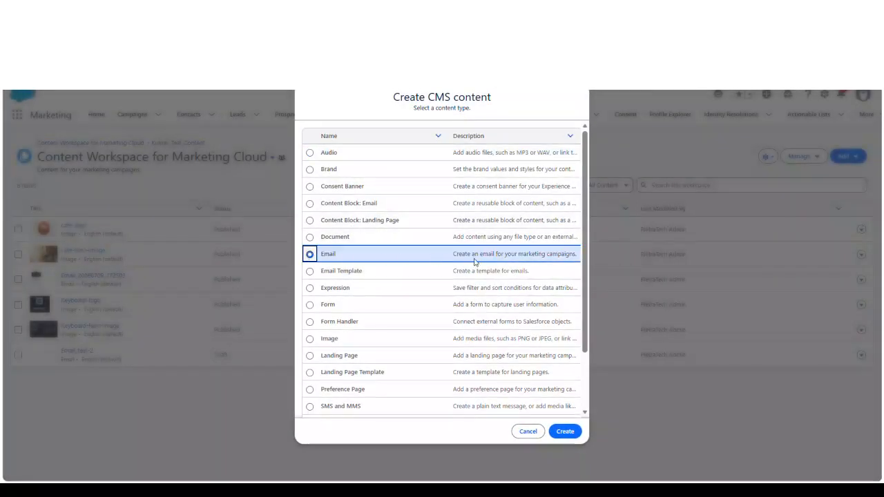
{"action": "left_click", "coordinate": [574, 434]}
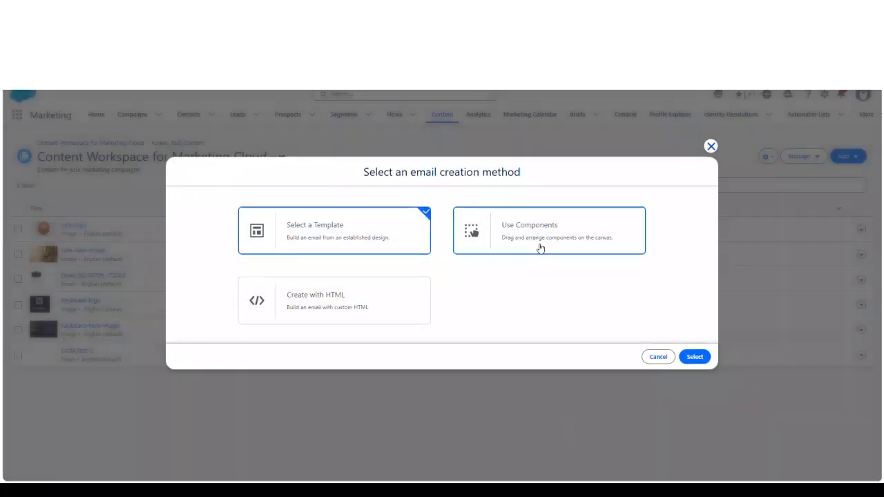
{"action": "left_click", "coordinate": [542, 239]}
{"action": "left_click", "coordinate": [695, 356]}
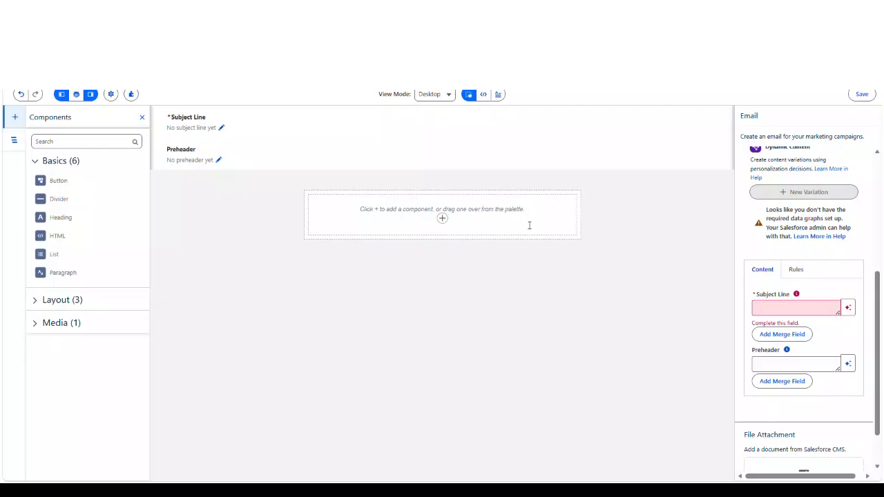
Set the email's subject line to "Fresh Flavors, Bigger Savings — Today Only!"
{"action": "key", "text": "alt+Tab"}
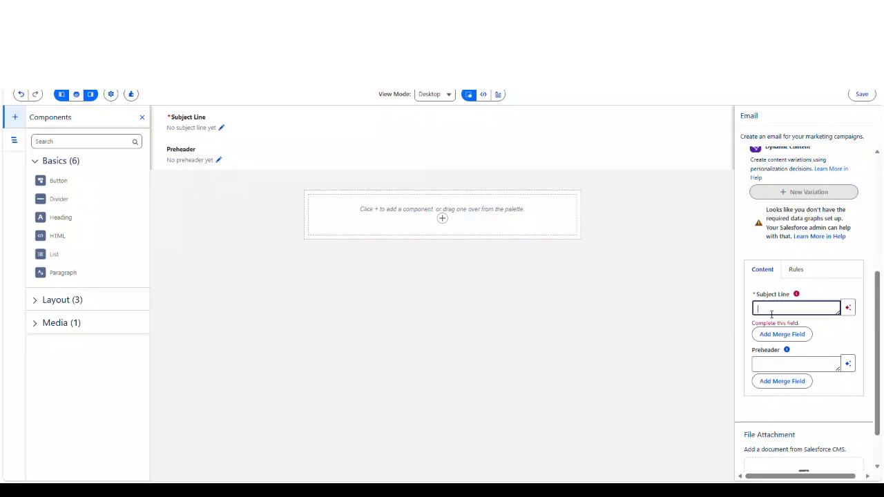
{"action": "left_click", "coordinate": [568, 318]}
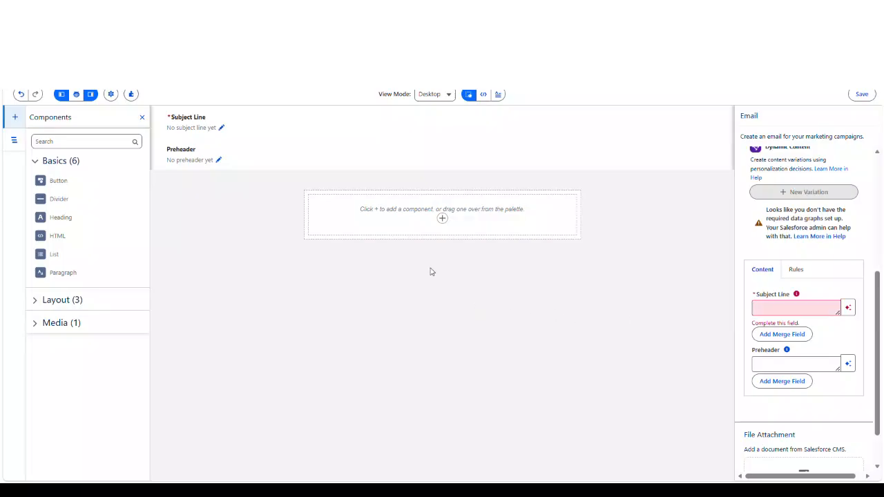
{"action": "left_click", "coordinate": [788, 309]}
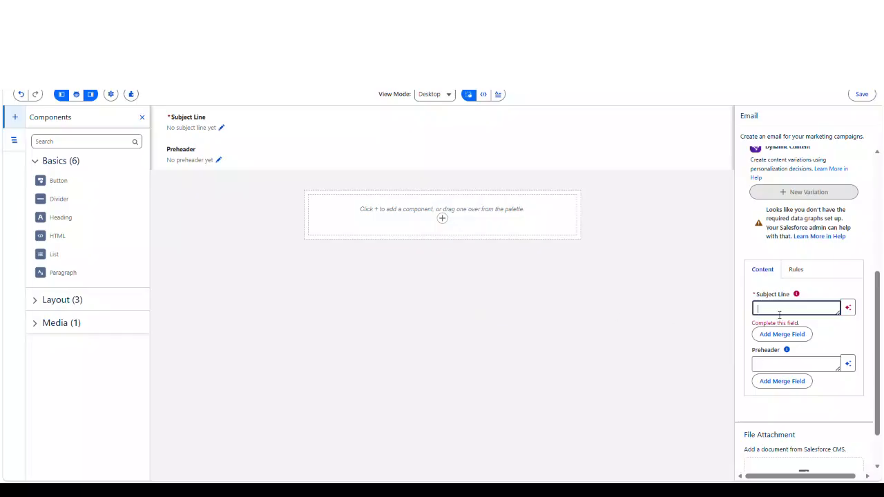
{"action": "type", "text": "Fresh Flavors, Bigger Savings — Today Only!"}
{"action": "left_click", "coordinate": [620, 307]}
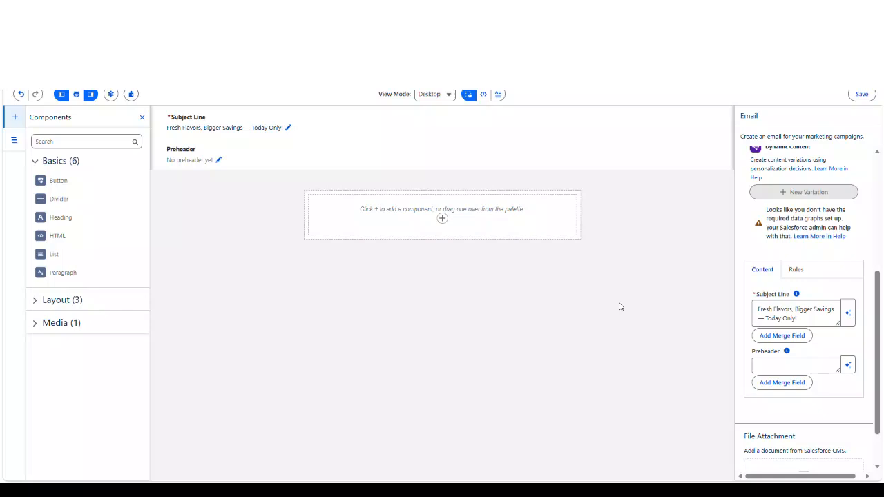
Set the email's preheader to "Flat 25% off on combo meals — limited time only"
{"action": "left_click", "coordinate": [770, 366]}
{"action": "type", "text": "Flat 25% off on combo meals — limited time only"}
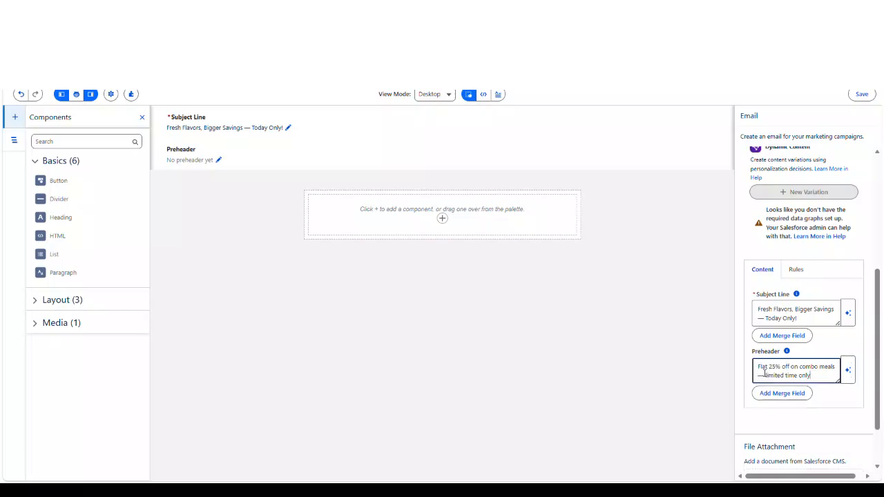
{"action": "left_click", "coordinate": [642, 357]}
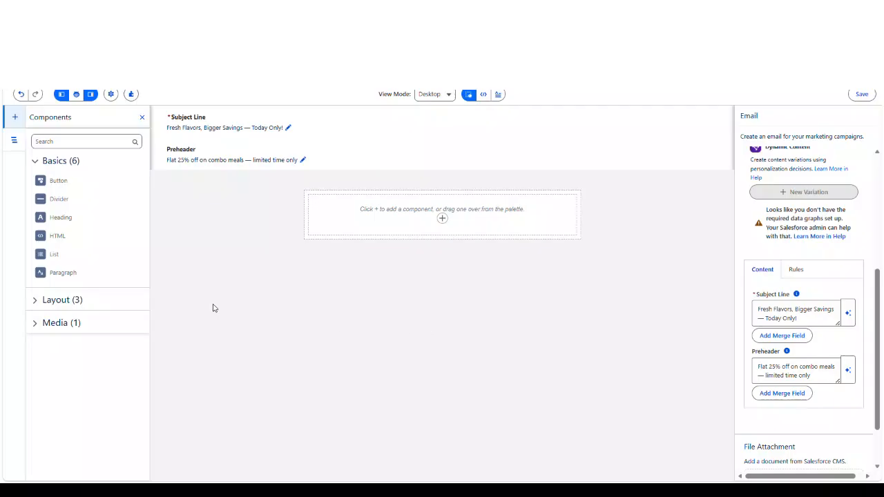
Add an Image component to the empty email body and fill it with the cafe-logo image
{"action": "left_click", "coordinate": [34, 300]}
{"action": "left_click", "coordinate": [36, 385]}
{"action": "left_click_drag", "start_coordinate": [60, 404], "coordinate": [385, 211]}
{"action": "left_click", "coordinate": [804, 378]}
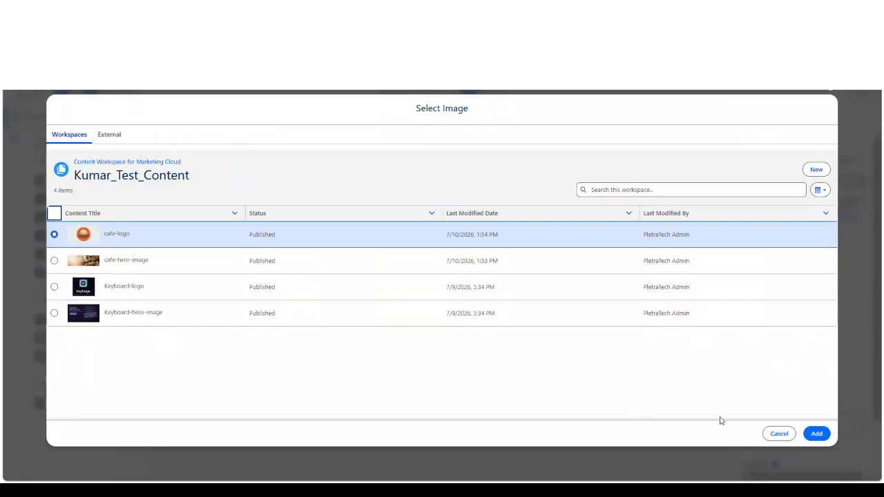
{"action": "left_click", "coordinate": [816, 434]}
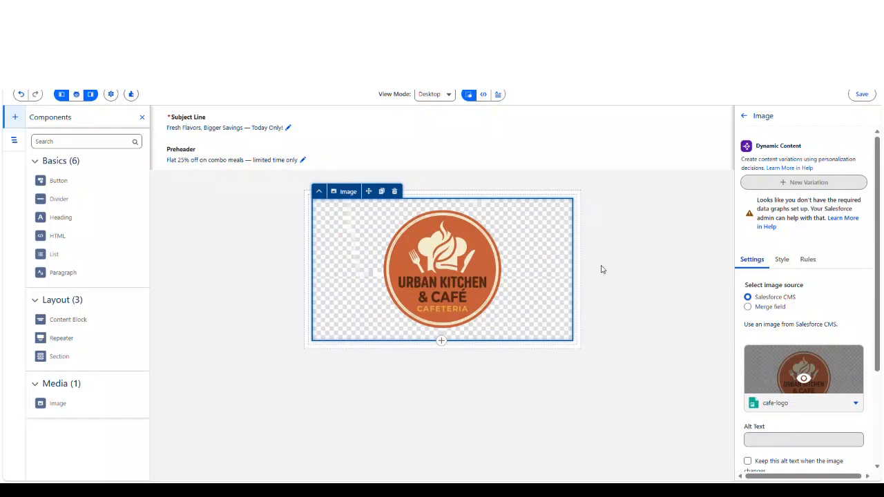
Set the logo image's width to 40% in its layout style
{"action": "left_click", "coordinate": [782, 261]}
{"action": "double_click", "coordinate": [751, 320]}
{"action": "type", "text": "20"}
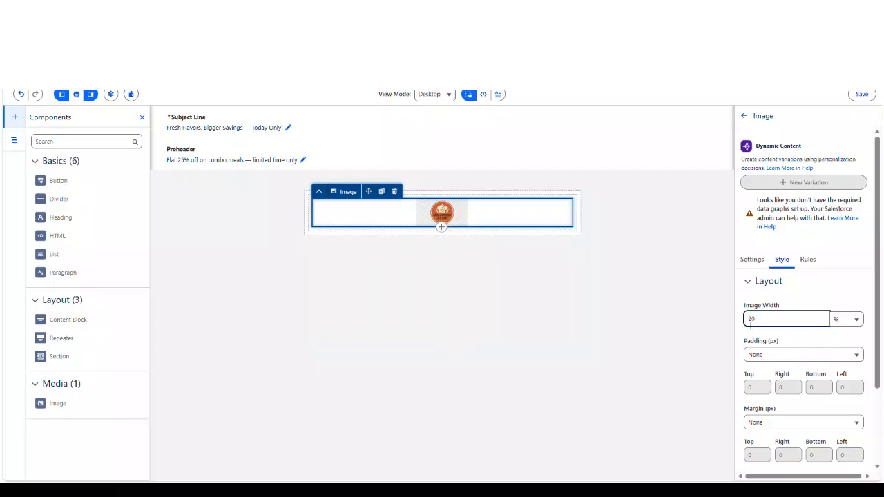
{"action": "left_click_drag", "start_coordinate": [828, 320], "coordinate": [727, 326]}
{"action": "type", "text": "40"}
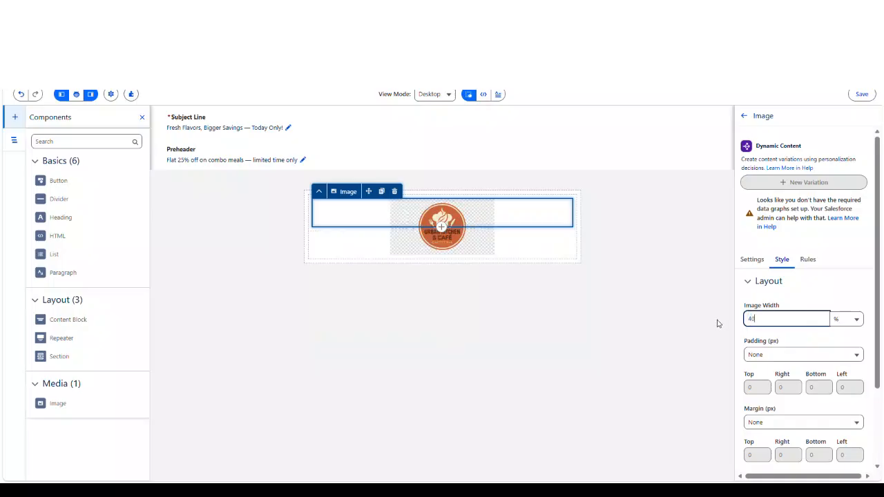
{"action": "left_click", "coordinate": [637, 330]}
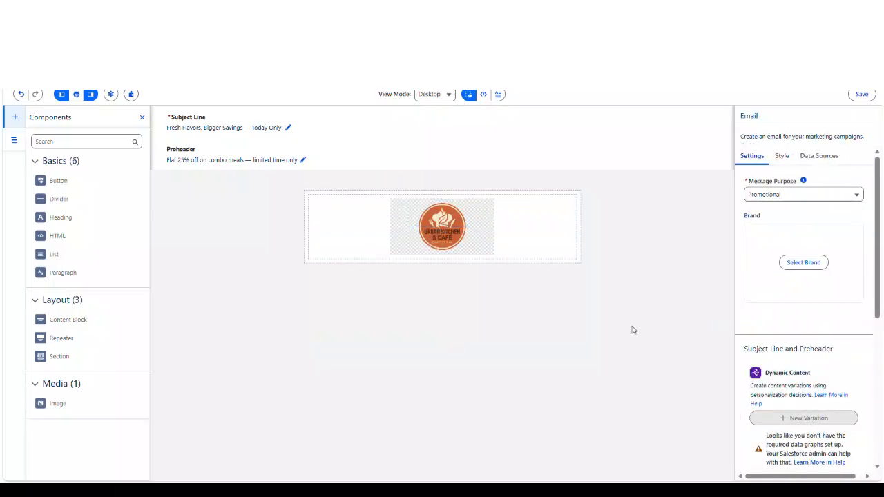
{"action": "left_click", "coordinate": [467, 238]}
{"action": "scroll", "coordinate": [802, 392], "scroll_direction": "down", "scroll_amount": 3}
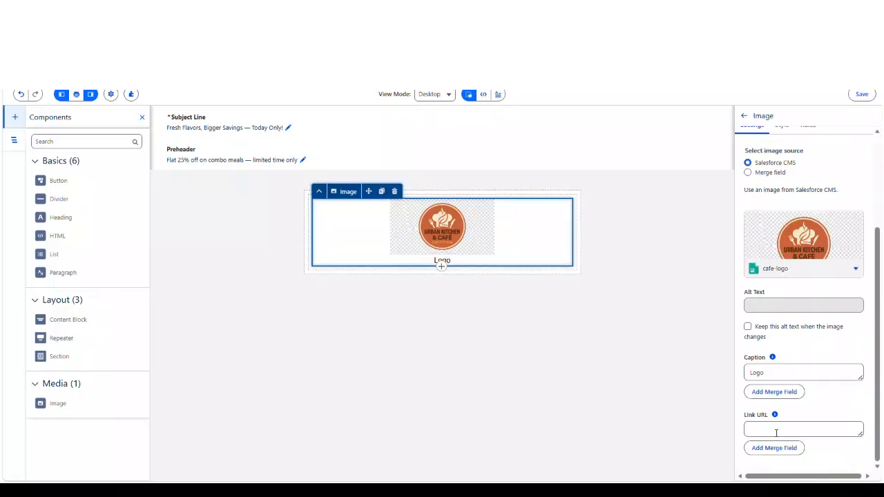
{"action": "left_click", "coordinate": [777, 430]}
{"action": "type", "text": "www"}
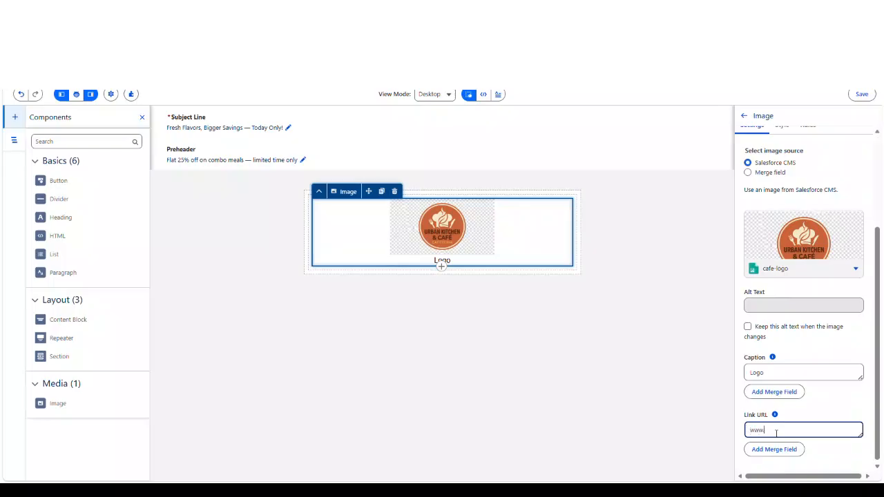
{"action": "type", "text": ".cafe.com"}
{"action": "left_click", "coordinate": [643, 383]}
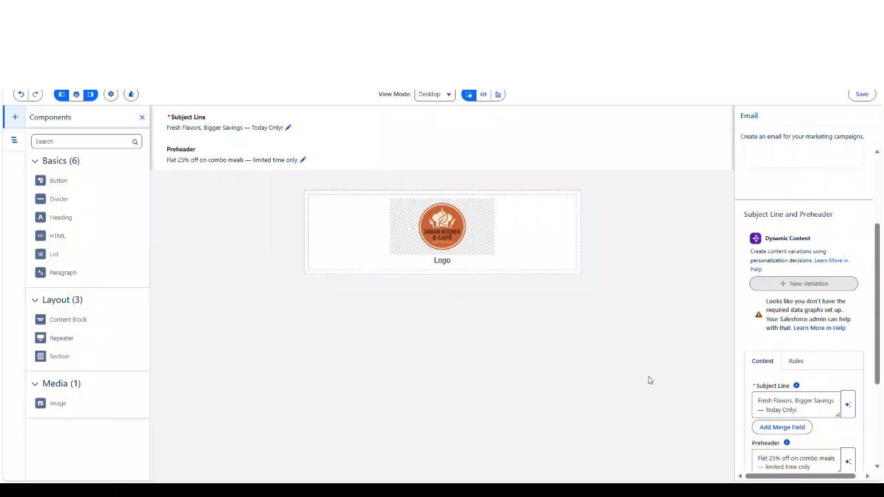
Replace the logo image's caption with "Tasty"
{"action": "left_click", "coordinate": [475, 259]}
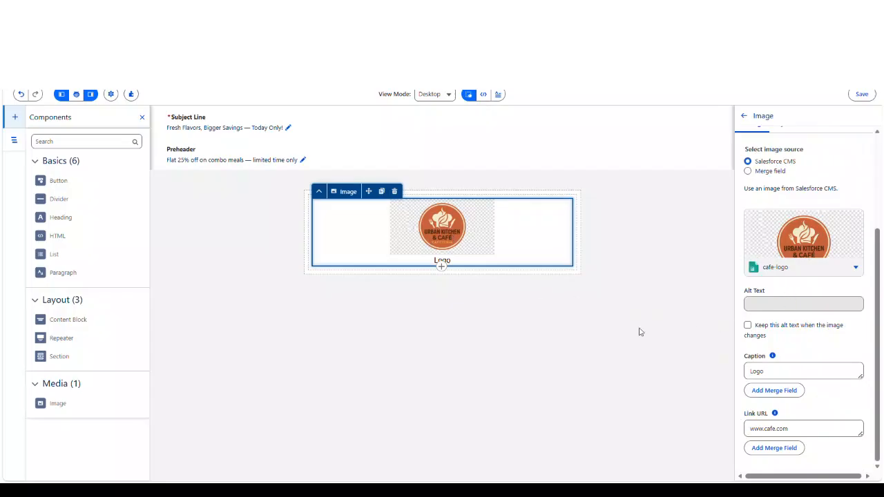
{"action": "left_click", "coordinate": [777, 372]}
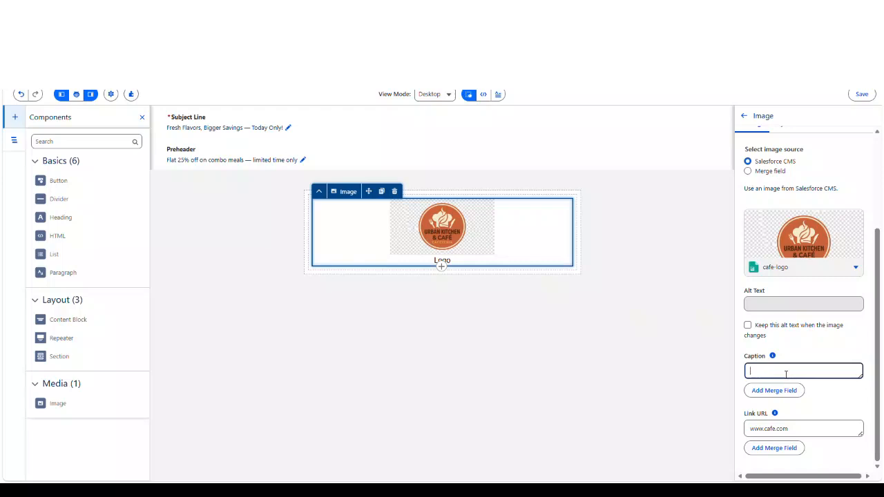
{"action": "type", "text": "Tasty"}
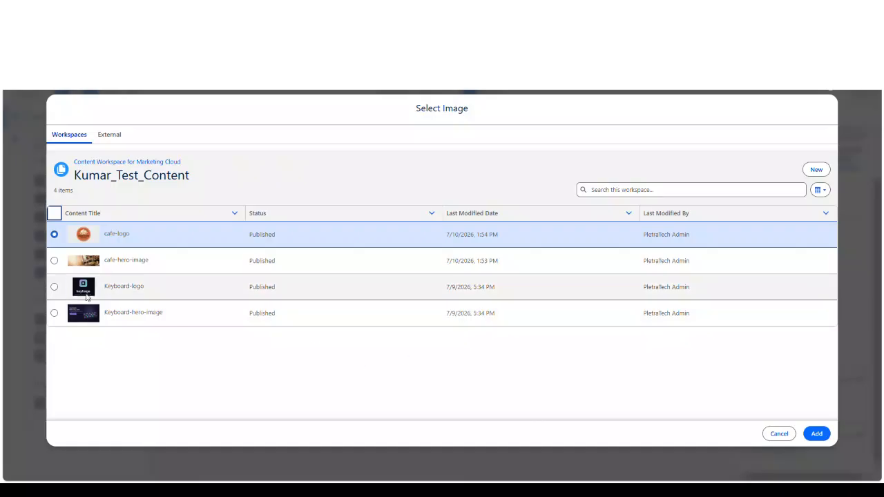
Fill the image component below the logo with the cafe-hero-image from the content workspace
{"action": "left_click", "coordinate": [54, 261]}
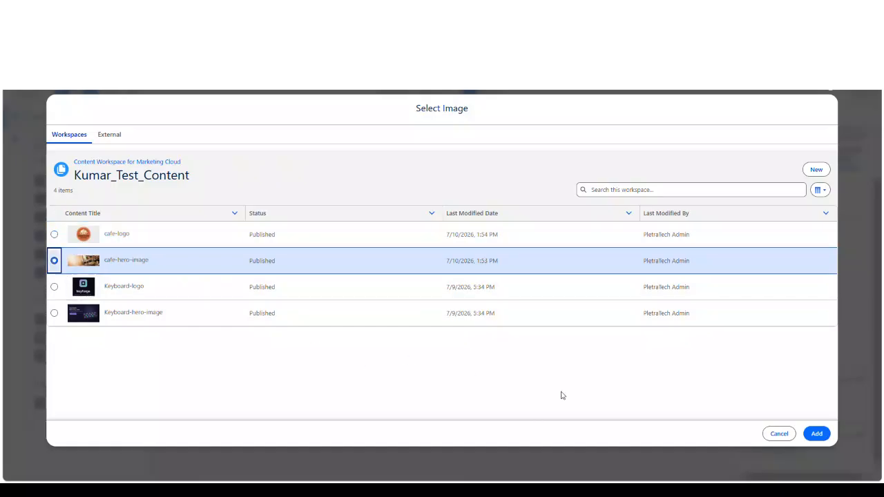
{"action": "left_click", "coordinate": [822, 434]}
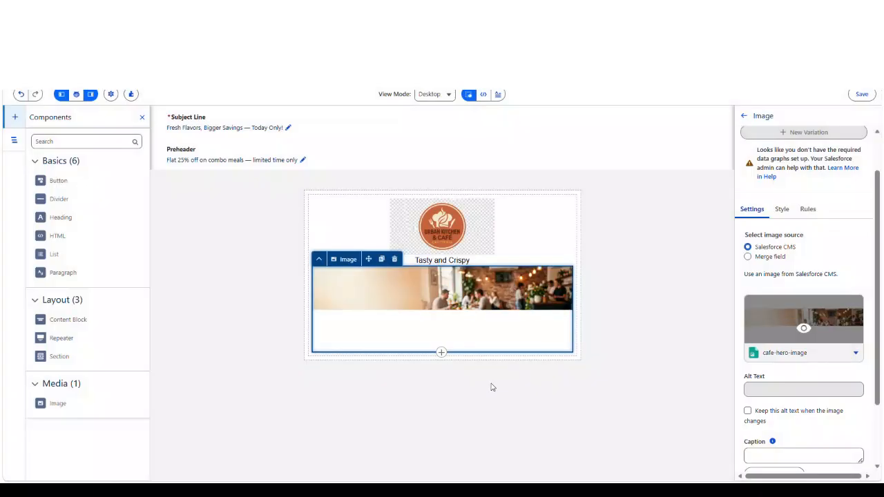
{"action": "left_click", "coordinate": [491, 388]}
Add a paragraph below the hero image reading "Craving Something Delicious?", in bold at size 28 and centred
{"action": "left_click_drag", "start_coordinate": [60, 272], "coordinate": [346, 352]}
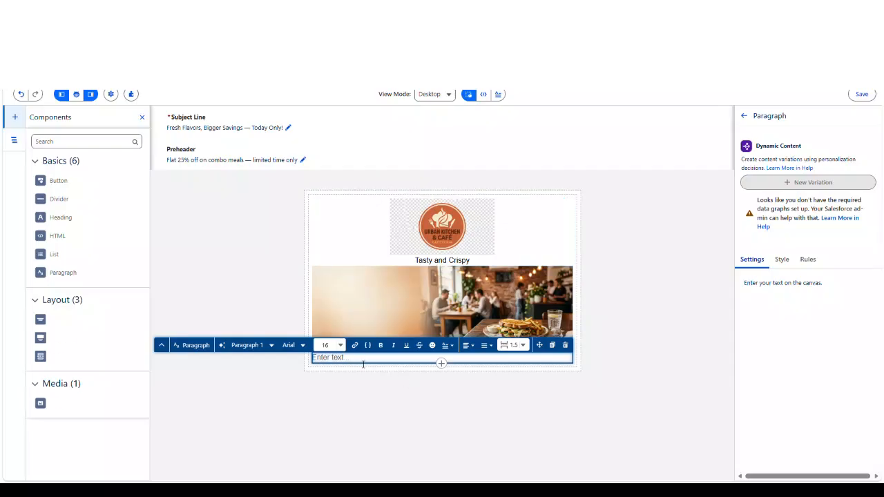
{"action": "type", "text": "Craving Something Delicious?"}
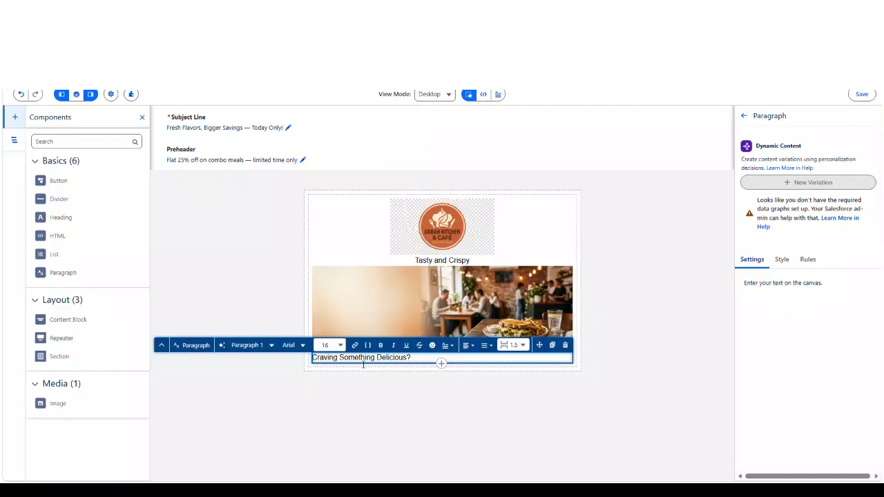
{"action": "key", "text": "ctrl+a"}
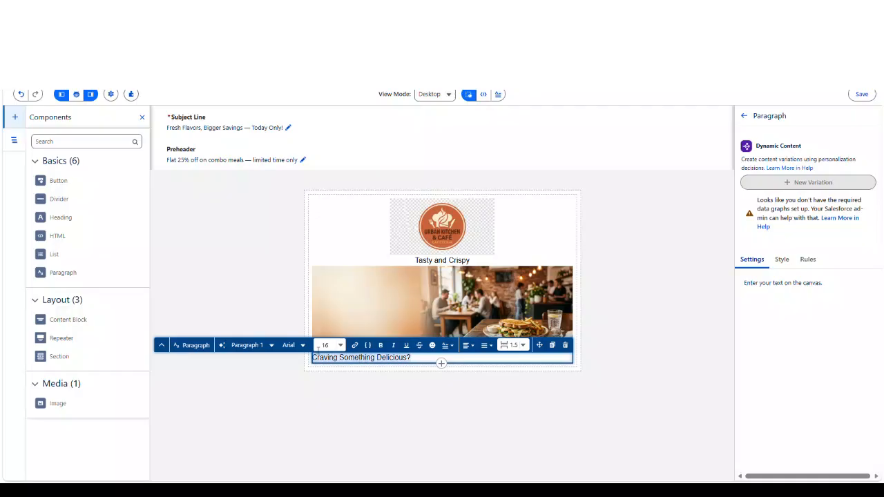
{"action": "left_click", "coordinate": [381, 346]}
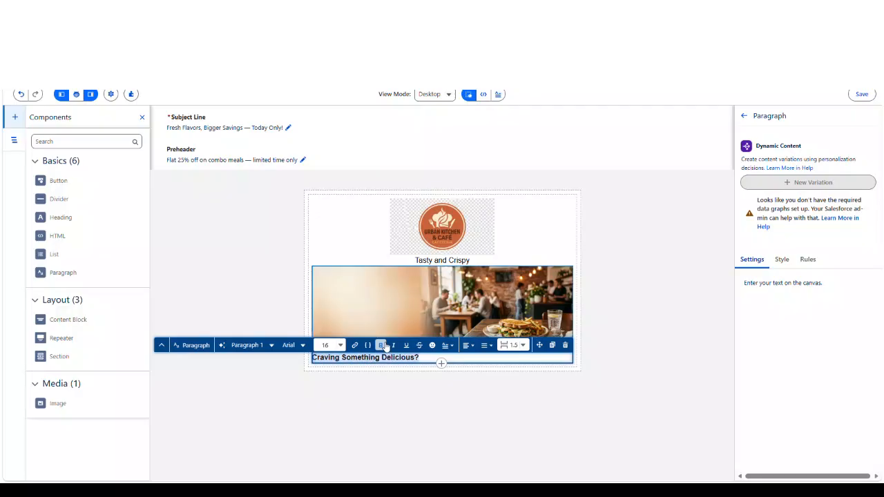
{"action": "left_click", "coordinate": [341, 346]}
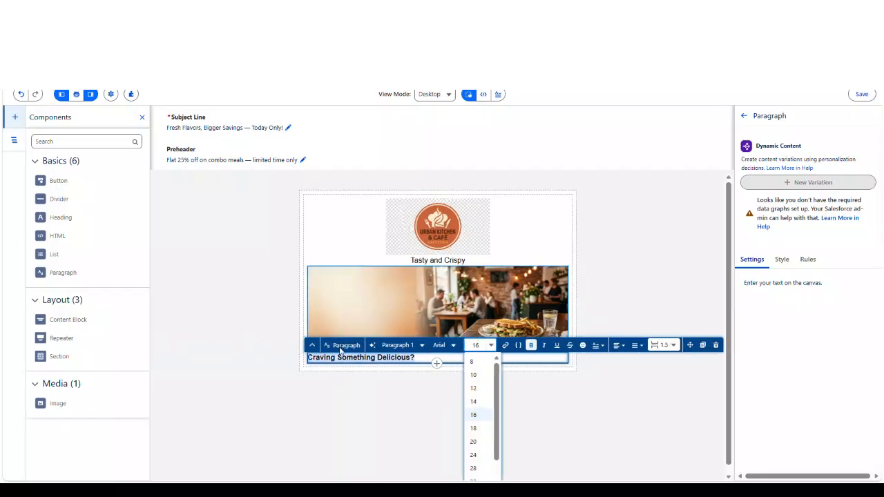
{"action": "left_click", "coordinate": [484, 468]}
{"action": "left_click", "coordinate": [339, 364]}
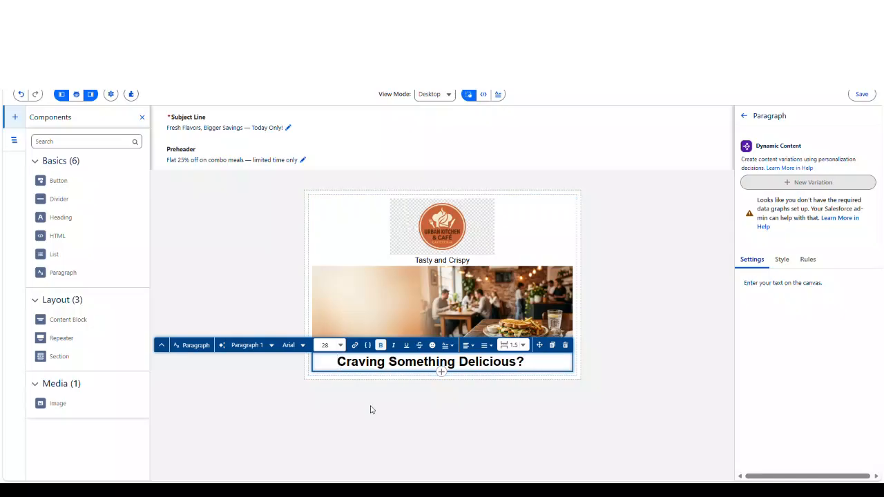
Add the body copy on a new line below the heading, from "From sizzling sandwiches to creamy pastas" through "this offer ends tonight!"
{"action": "left_click", "coordinate": [550, 365]}
{"action": "key", "text": "Return"}
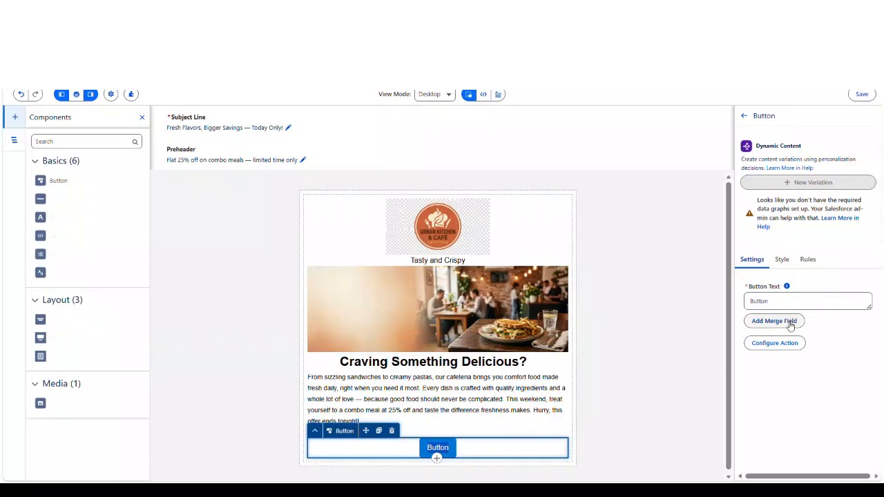
Set the text of the button below the body copy to "Order Now"
{"action": "double_click", "coordinate": [754, 302]}
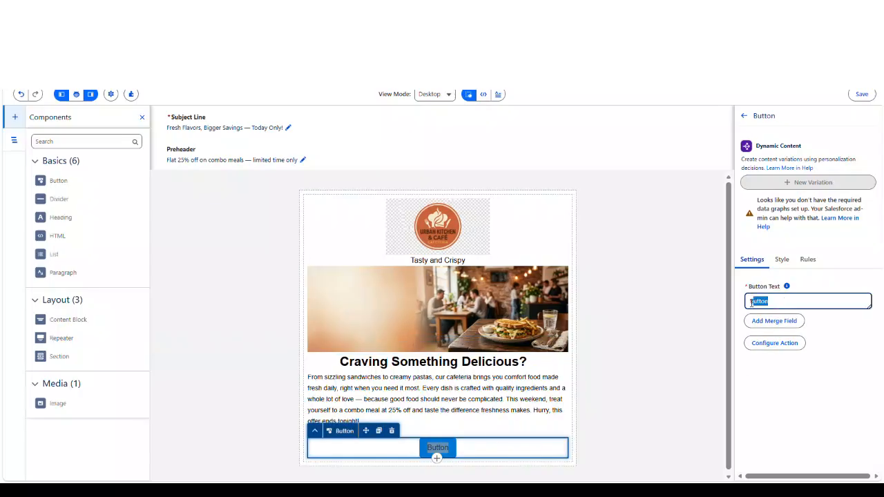
{"action": "type", "text": "Order Now"}
{"action": "left_click", "coordinate": [690, 312]}
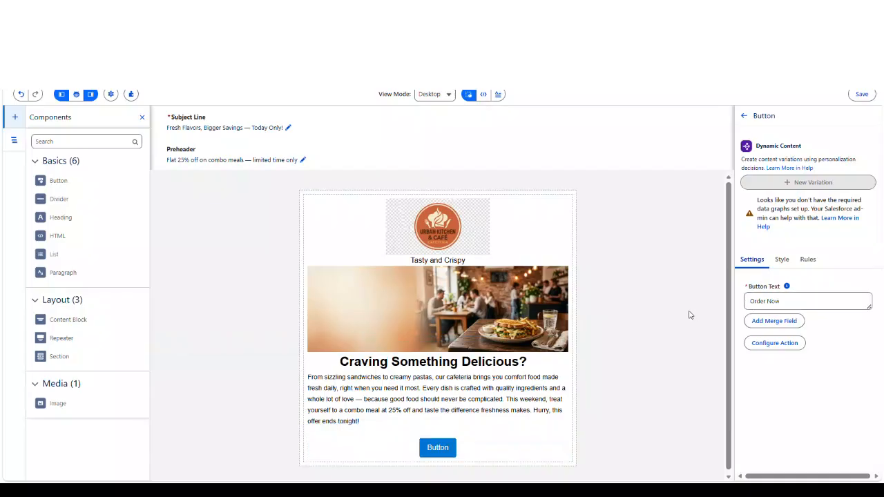
{"action": "left_click", "coordinate": [499, 446]}
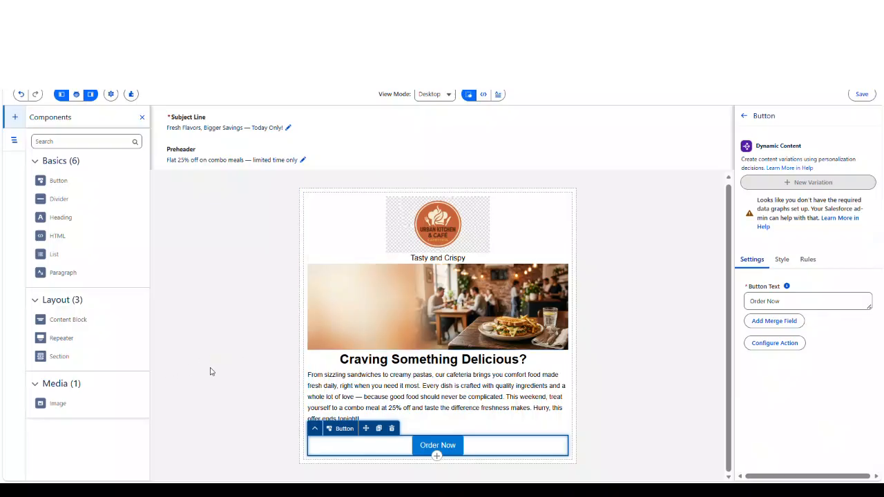
Add a paragraph below the button: "Offer valid till 11:59 PM today. Available for dine-in and takeaway only. Terms and conditions apply"
{"action": "left_click_drag", "start_coordinate": [73, 275], "coordinate": [339, 461]}
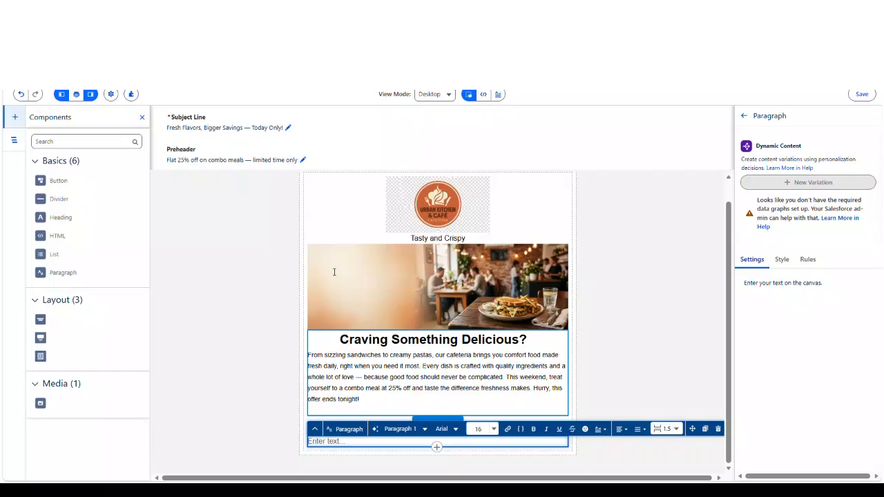
{"action": "left_click", "coordinate": [198, 188]}
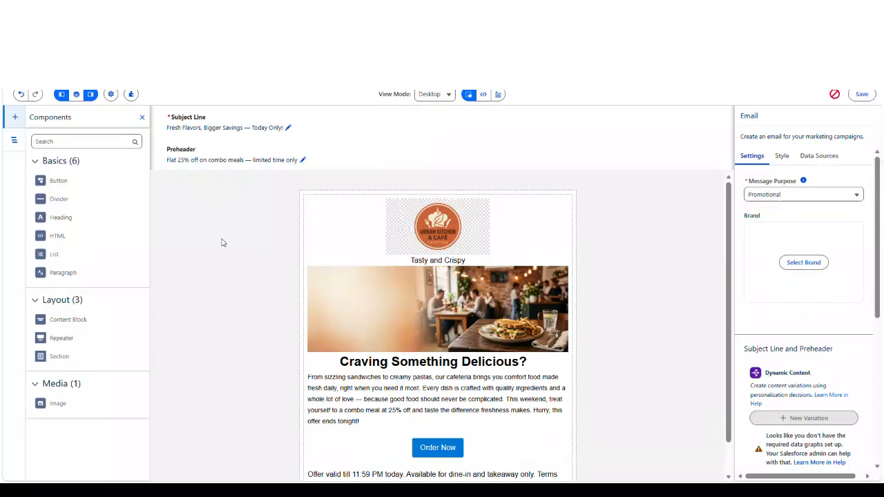
{"action": "scroll", "coordinate": [250, 251], "scroll_direction": "down", "scroll_amount": 1}
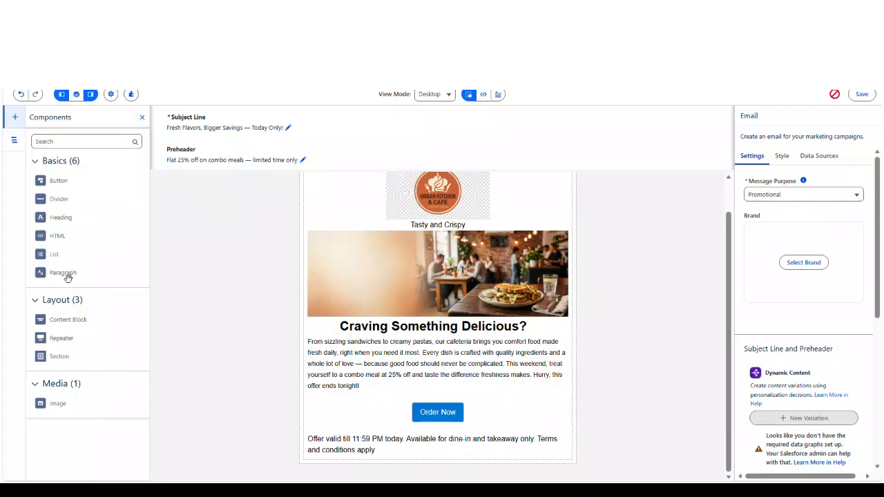
Try the Order Now button above the hero image and directly below it, undoing each move
{"action": "left_click", "coordinate": [340, 263]}
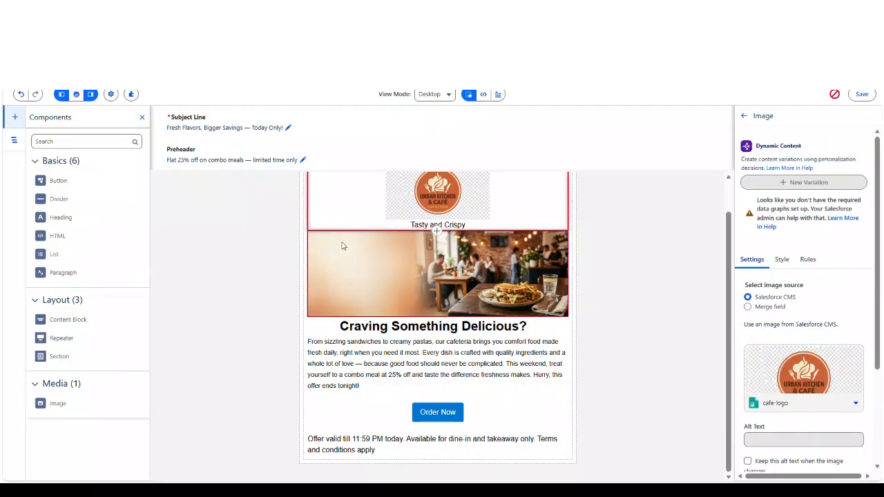
{"action": "left_click", "coordinate": [438, 416]}
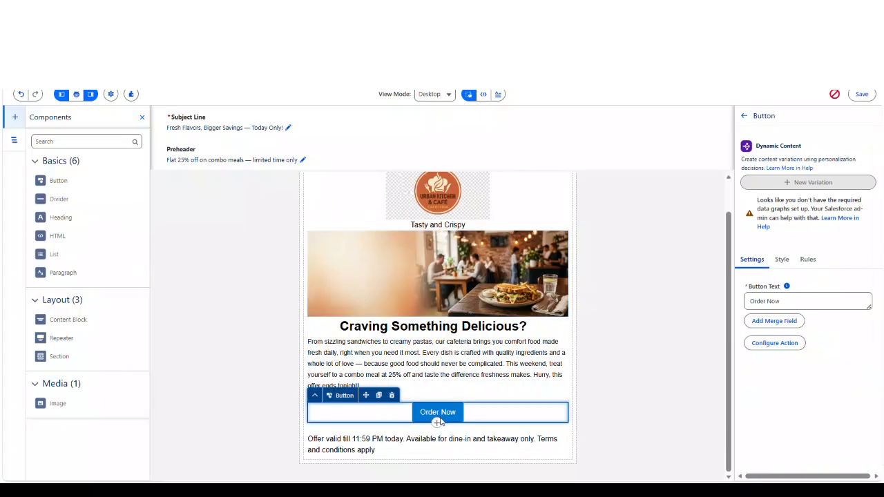
{"action": "left_click_drag", "start_coordinate": [367, 406], "coordinate": [327, 267]}
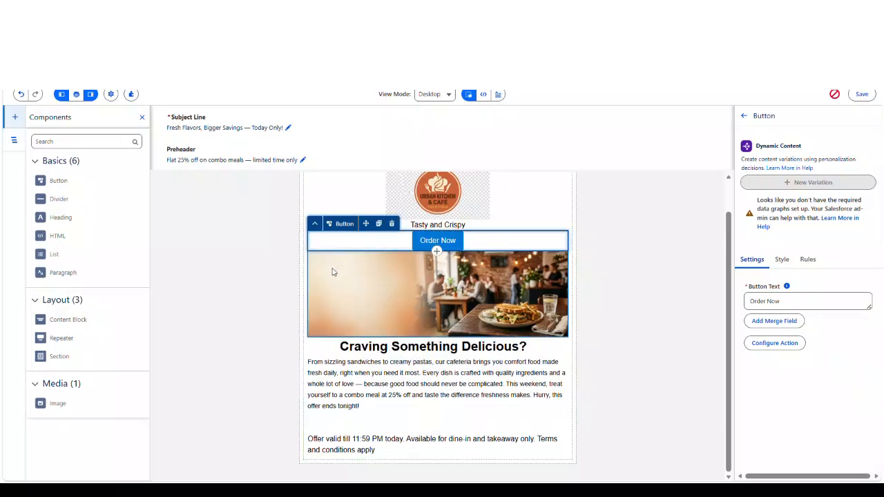
{"action": "key", "text": "ctrl+z"}
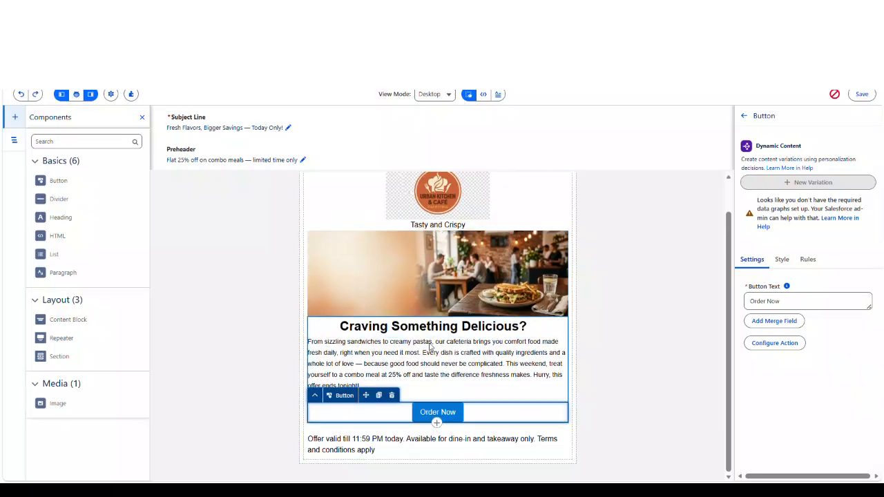
{"action": "left_click_drag", "start_coordinate": [369, 401], "coordinate": [320, 283]}
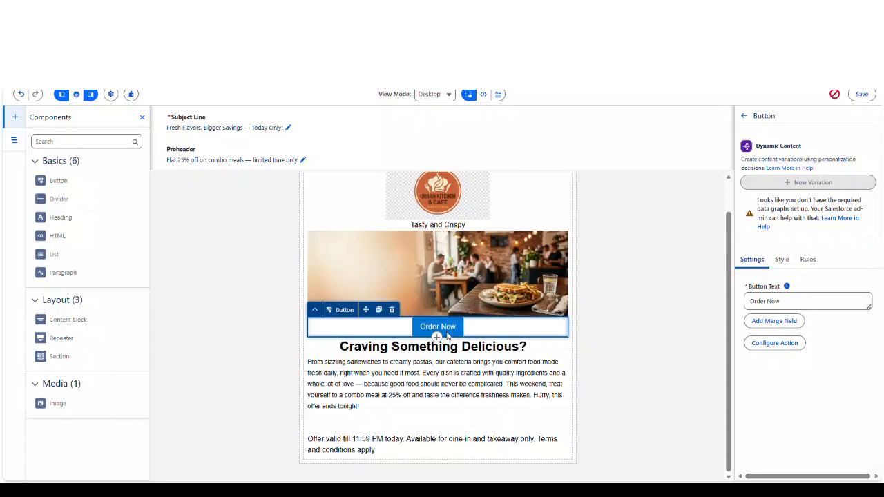
{"action": "key", "text": "ctrl+z"}
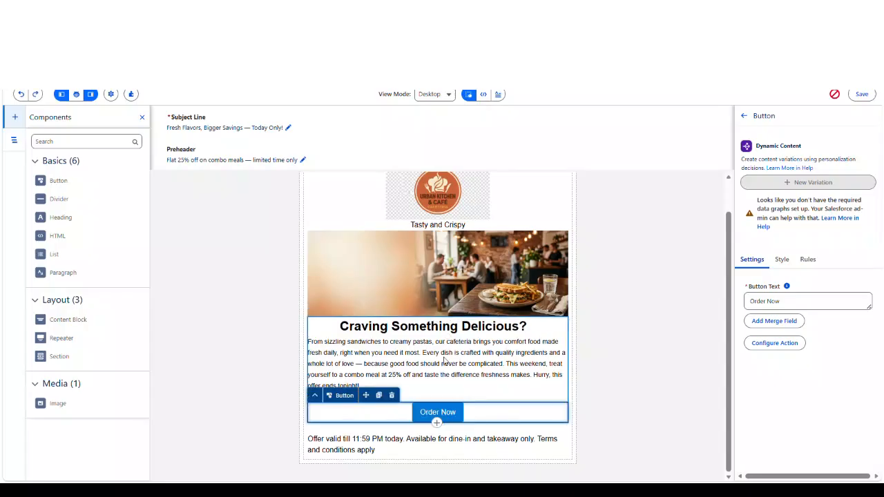
{"action": "left_click", "coordinate": [611, 377]}
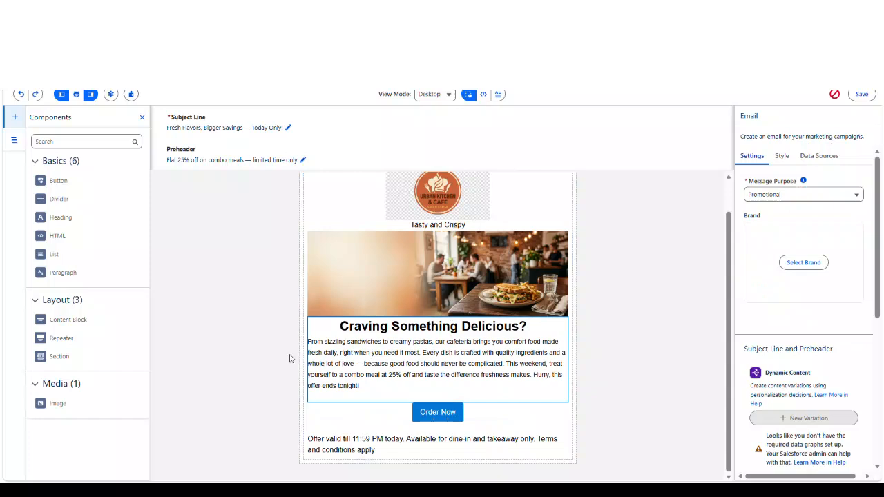
{"action": "left_click", "coordinate": [390, 285]}
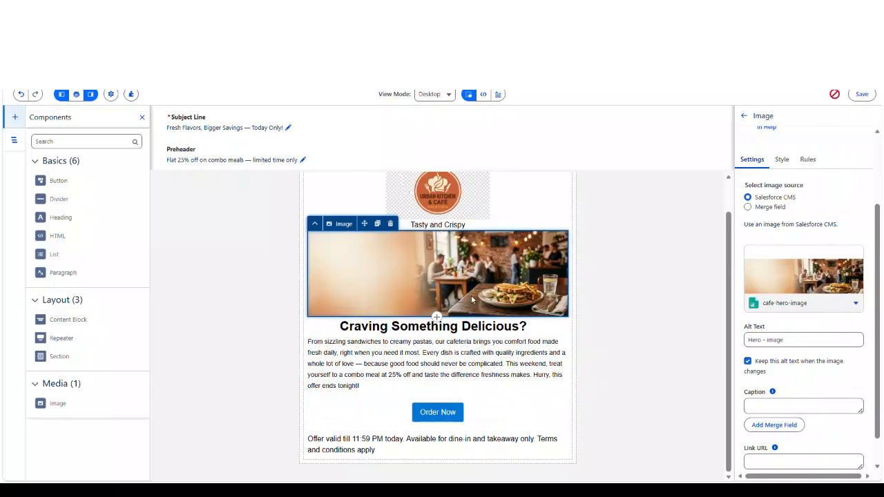
{"action": "left_click", "coordinate": [688, 280]}
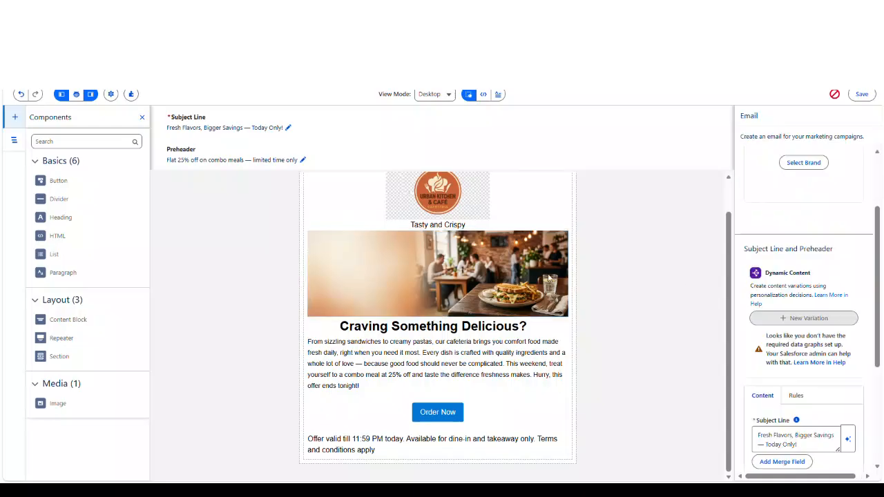
{"action": "scroll", "coordinate": [416, 300], "scroll_direction": "up", "scroll_amount": 1}
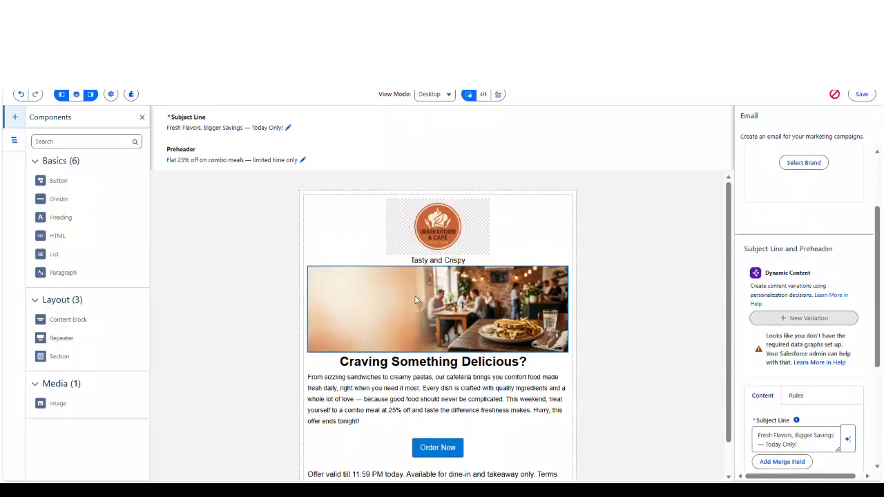
Add an empty Section below the offer terms paragraph at the end of the email
{"action": "scroll", "coordinate": [256, 273], "scroll_direction": "down", "scroll_amount": 1}
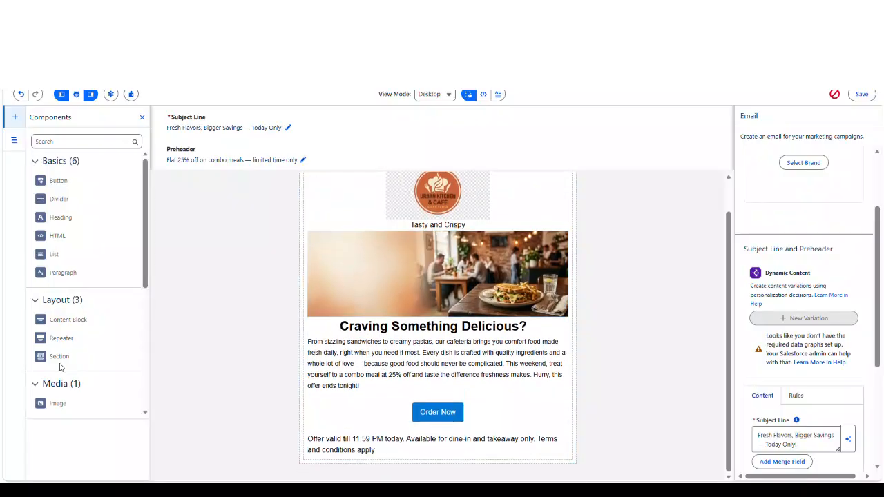
{"action": "left_click_drag", "start_coordinate": [64, 364], "coordinate": [369, 395]}
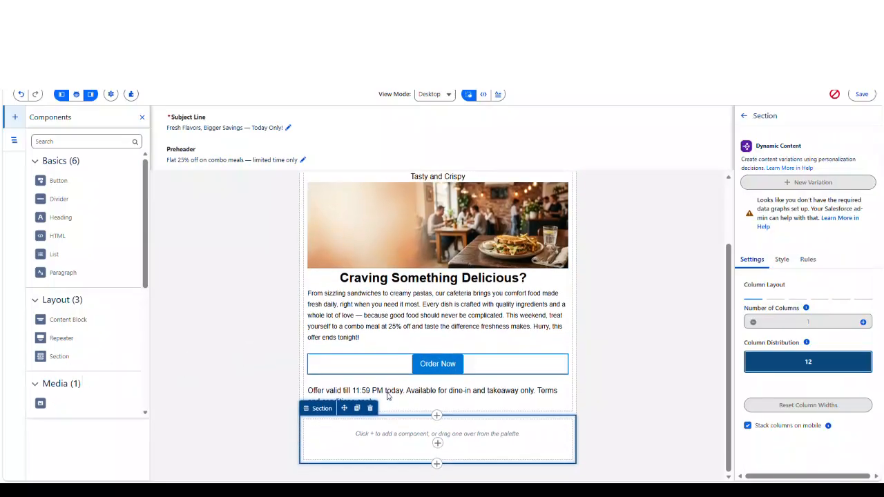
{"action": "left_click", "coordinate": [619, 428]}
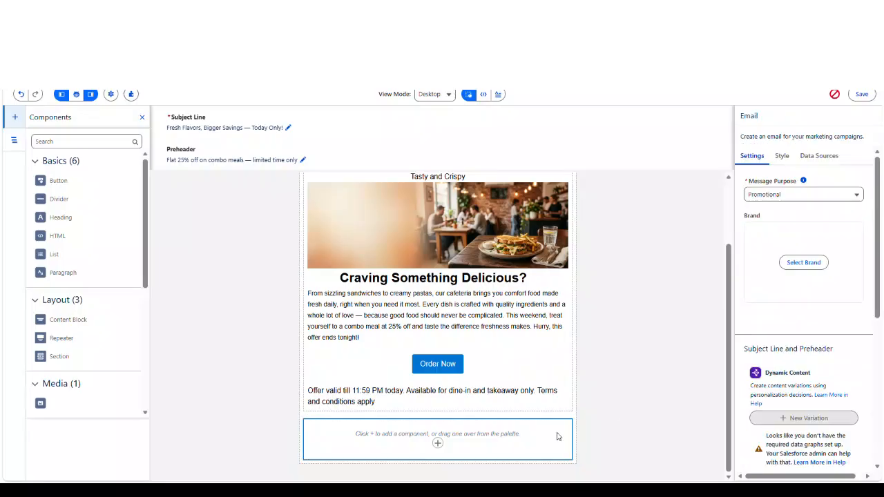
Set the padding of the new section's column to None in its layout style
{"action": "left_click", "coordinate": [494, 450]}
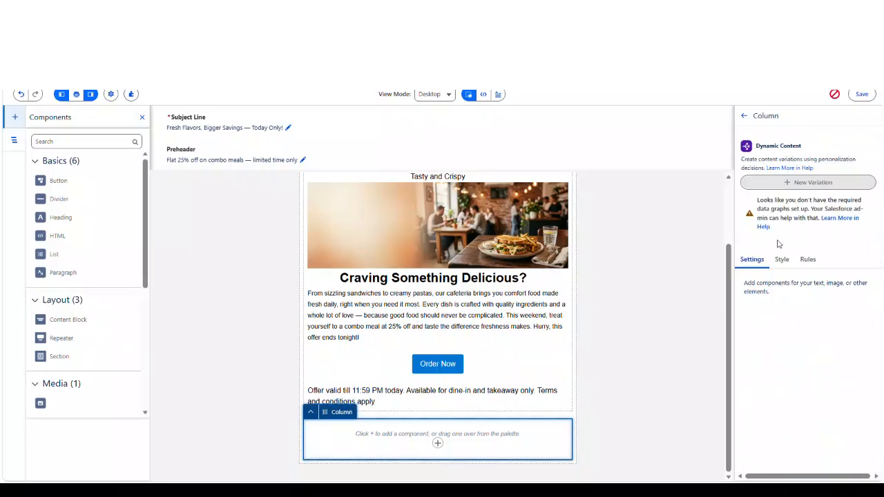
{"action": "left_click", "coordinate": [781, 260]}
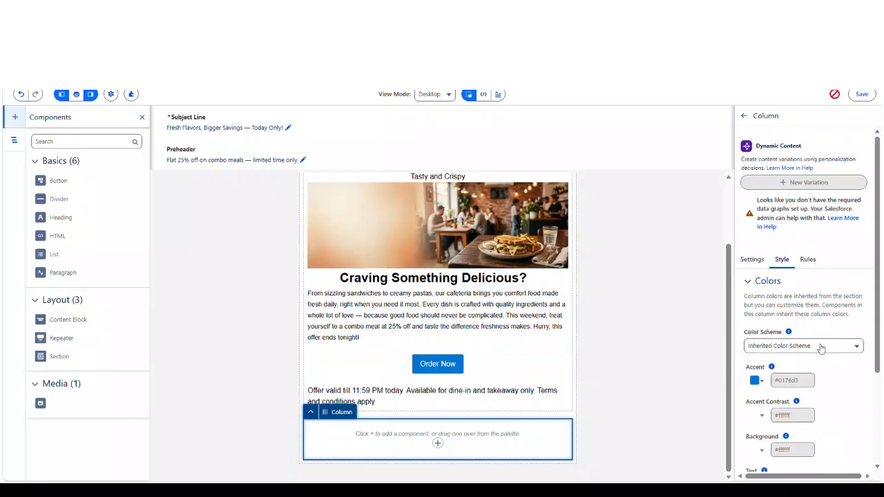
{"action": "scroll", "coordinate": [817, 346], "scroll_direction": "down", "scroll_amount": 3}
{"action": "scroll", "coordinate": [815, 338], "scroll_direction": "up", "scroll_amount": 1}
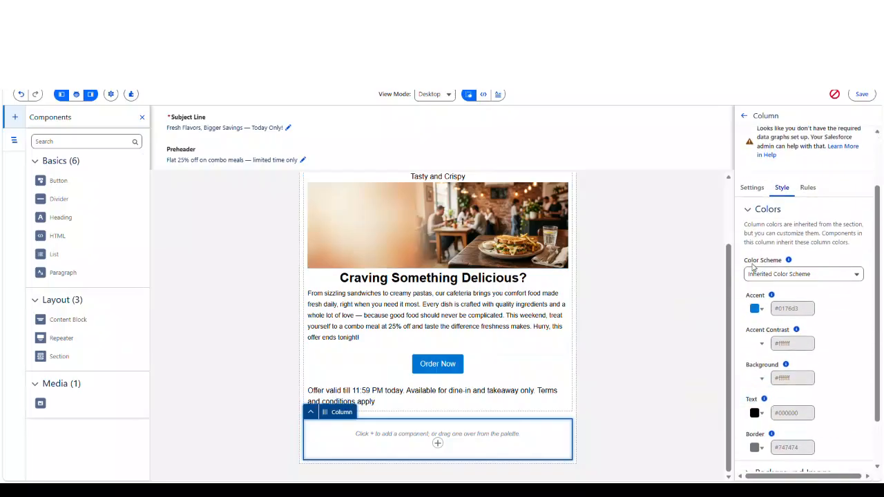
{"action": "left_click", "coordinate": [748, 214]}
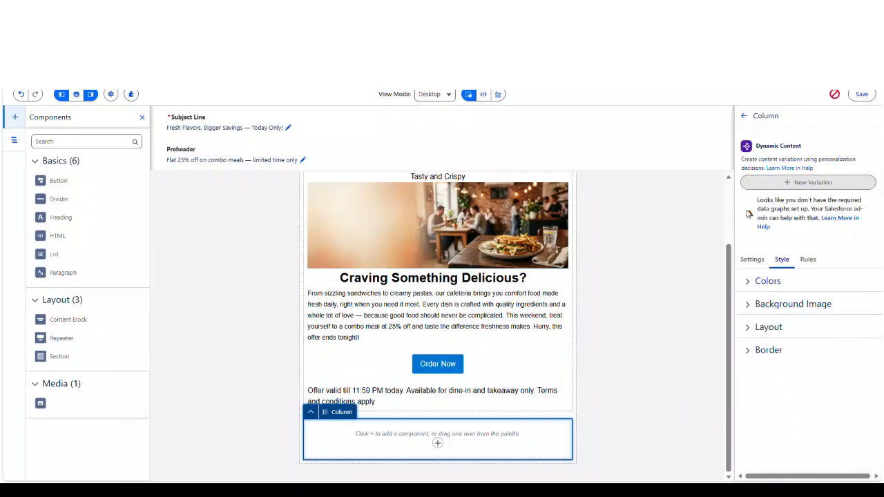
{"action": "left_click", "coordinate": [750, 327]}
{"action": "scroll", "coordinate": [780, 335], "scroll_direction": "down", "scroll_amount": 2}
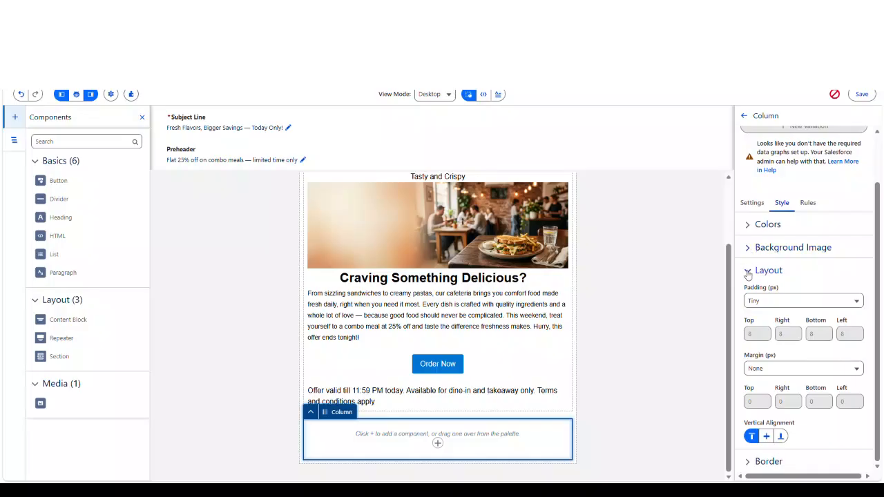
{"action": "left_click", "coordinate": [764, 301]}
{"action": "left_click", "coordinate": [771, 318]}
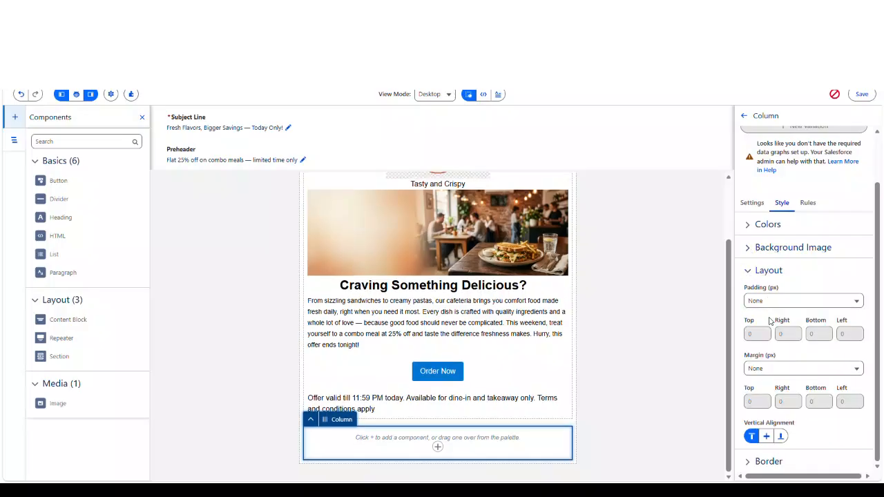
{"action": "left_click", "coordinate": [624, 434]}
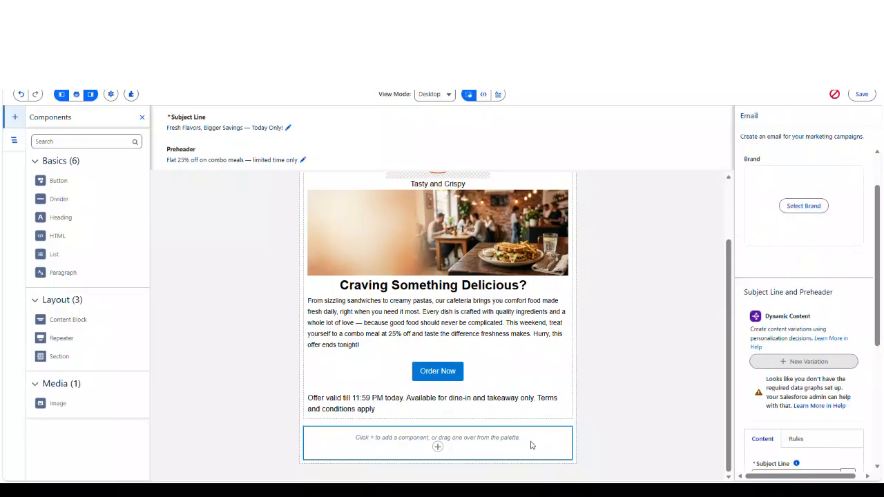
Change the empty section below the offer terms to a layout of two equal columns
{"action": "left_click", "coordinate": [301, 440]}
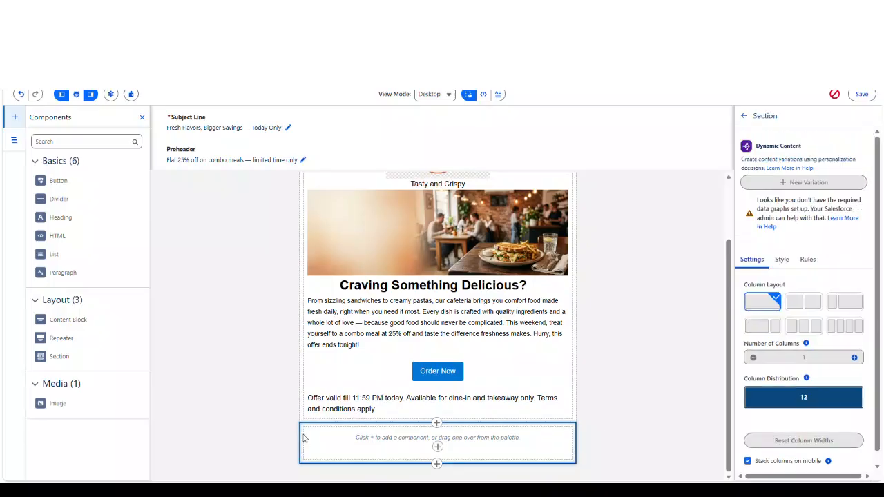
{"action": "left_click", "coordinate": [806, 304]}
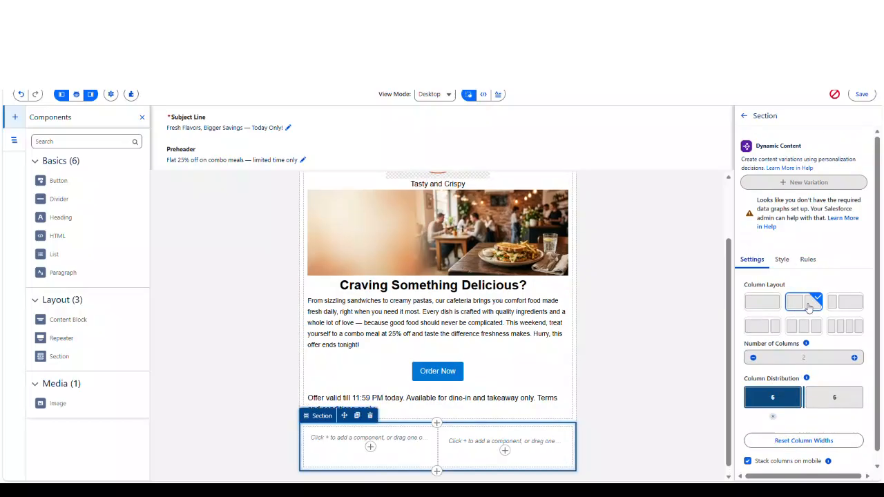
{"action": "scroll", "coordinate": [624, 314], "scroll_direction": "down", "scroll_amount": 1}
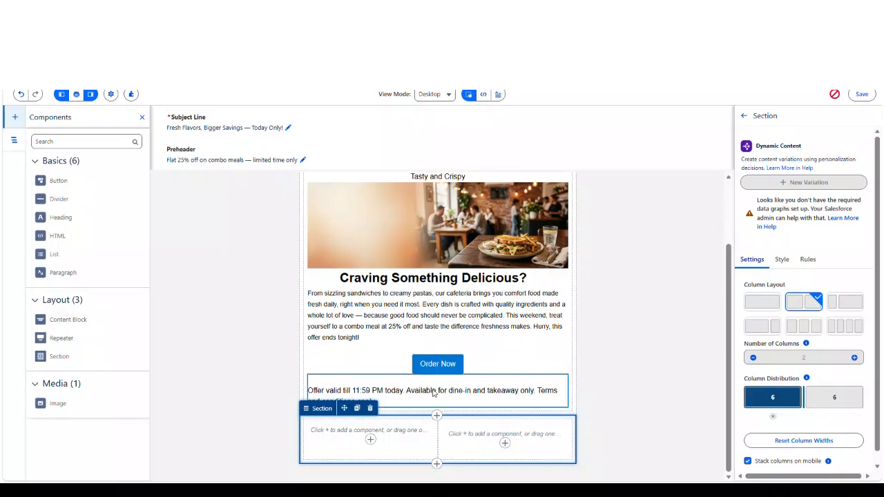
Add an Image component to the section's first column and browse the workspace's test content folder for a picture
{"action": "left_click", "coordinate": [370, 440]}
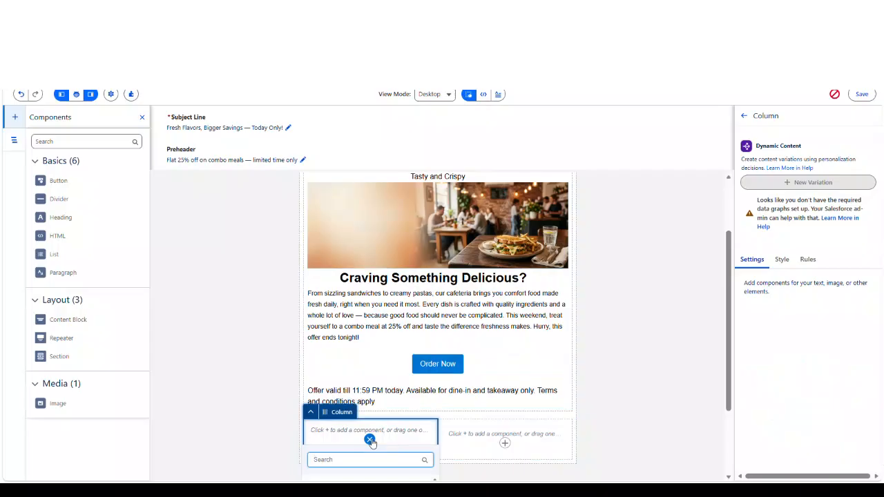
{"action": "scroll", "coordinate": [374, 437], "scroll_direction": "down", "scroll_amount": 2}
{"action": "scroll", "coordinate": [373, 405], "scroll_direction": "down", "scroll_amount": 1}
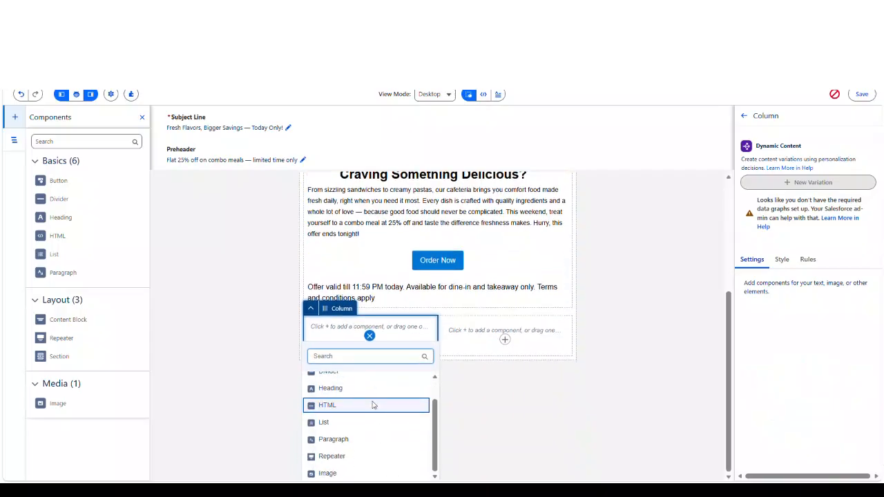
{"action": "left_click", "coordinate": [326, 474]}
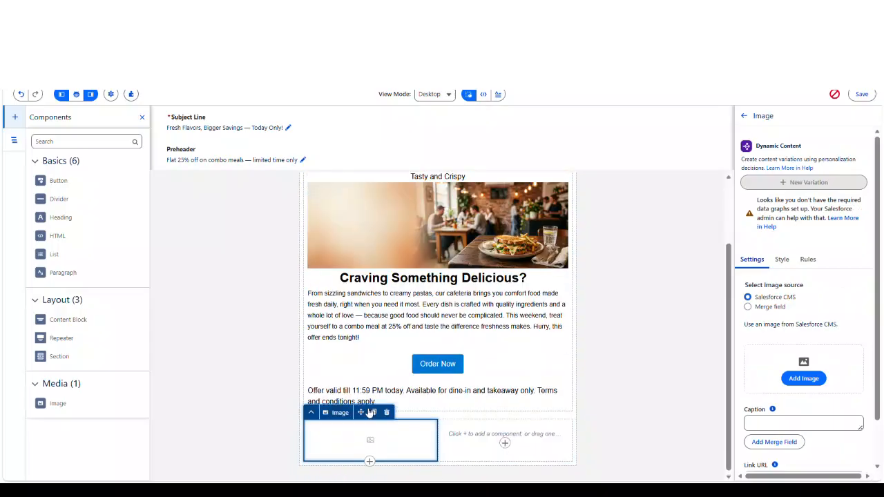
{"action": "left_click", "coordinate": [805, 378]}
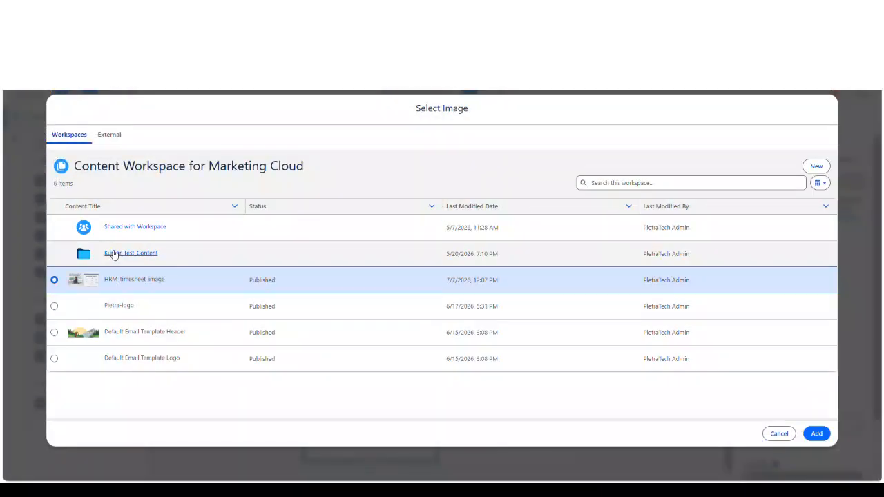
{"action": "left_click", "coordinate": [114, 253]}
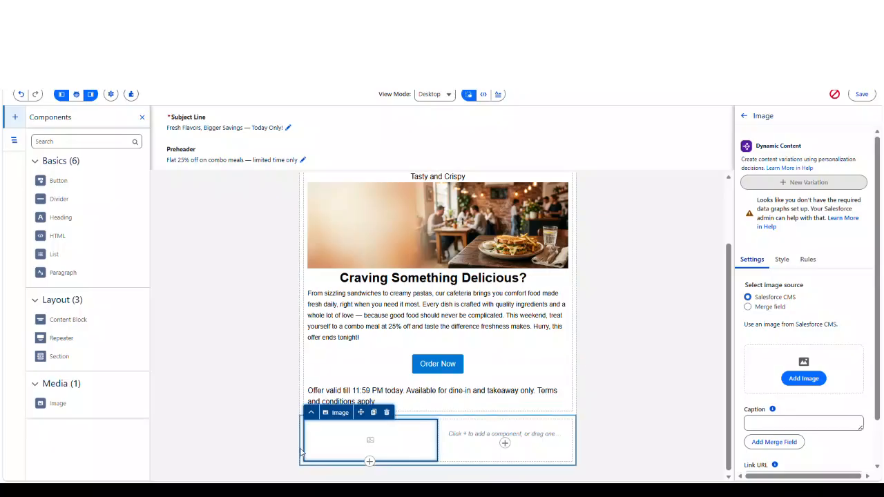
Add a paragraph to the section's second column with the bold text "This is one of with good price."
{"action": "left_click", "coordinate": [476, 447]}
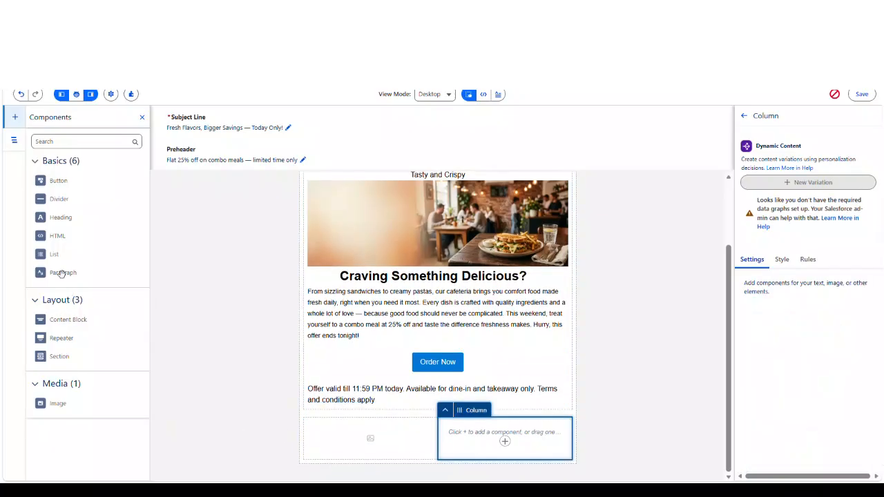
{"action": "left_click_drag", "start_coordinate": [62, 275], "coordinate": [460, 424]}
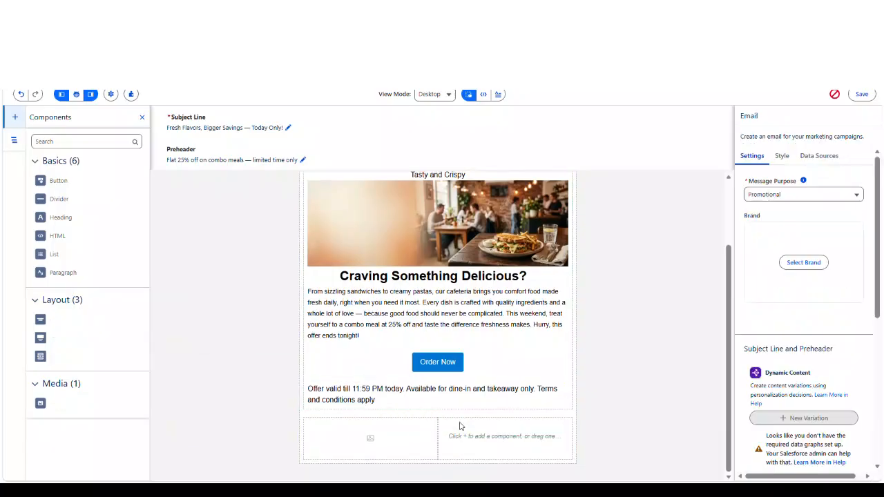
{"action": "left_click", "coordinate": [469, 427]}
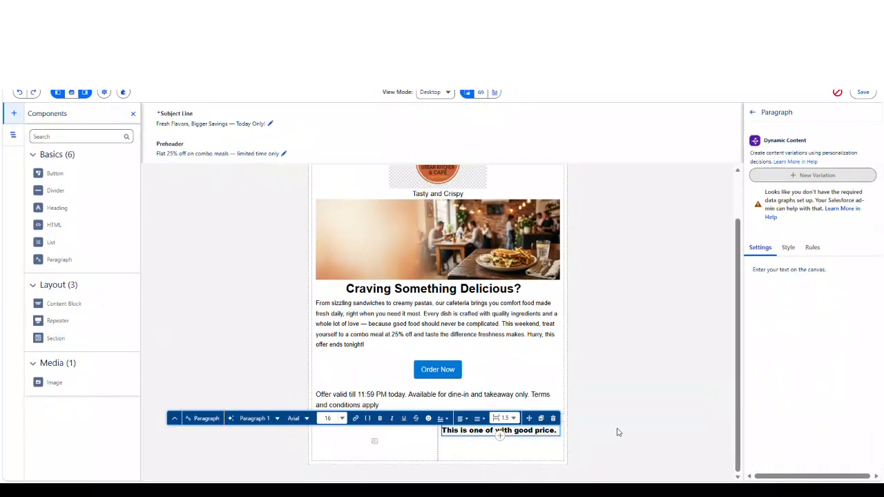
{"action": "left_click", "coordinate": [619, 432]}
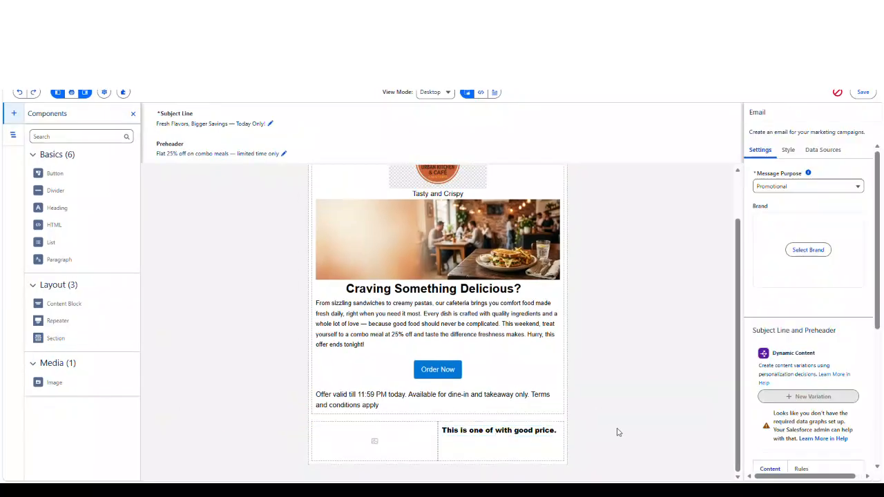
Assign the cafe-logo picture to the empty image in the section's first column
{"action": "left_click", "coordinate": [377, 449]}
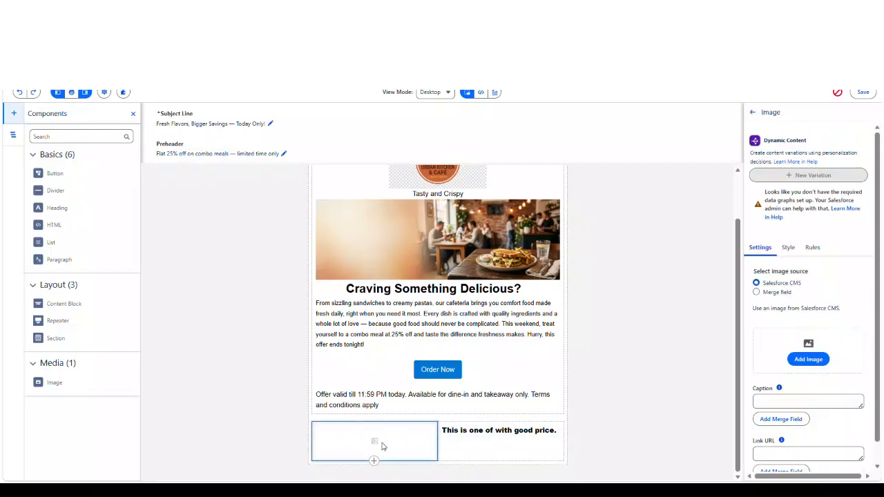
{"action": "left_click", "coordinate": [809, 360]}
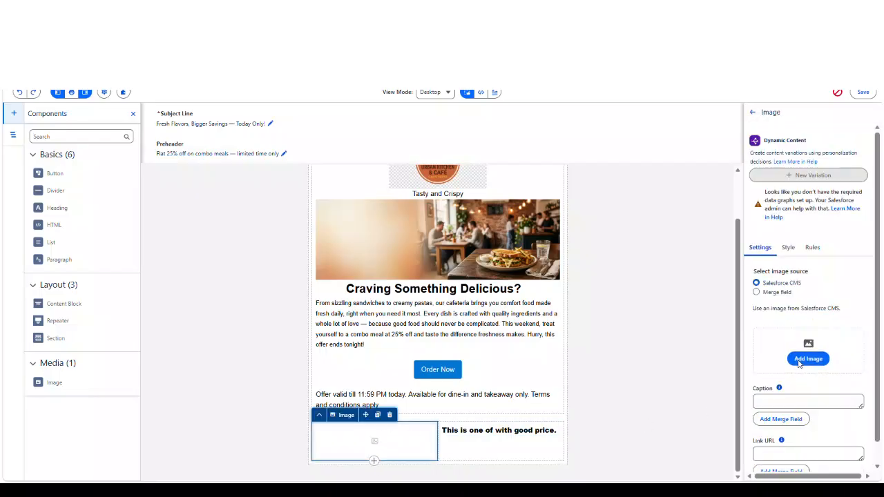
{"action": "left_click", "coordinate": [817, 422]}
{"action": "scroll", "coordinate": [599, 412], "scroll_direction": "down", "scroll_amount": 1}
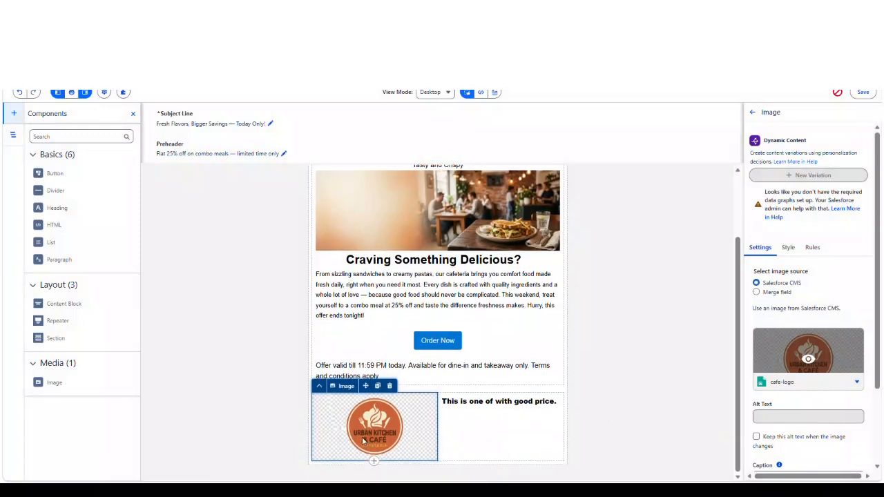
Set the width of the logo image in the first column to 30%
{"action": "left_click", "coordinate": [788, 247]}
{"action": "double_click", "coordinate": [791, 306]}
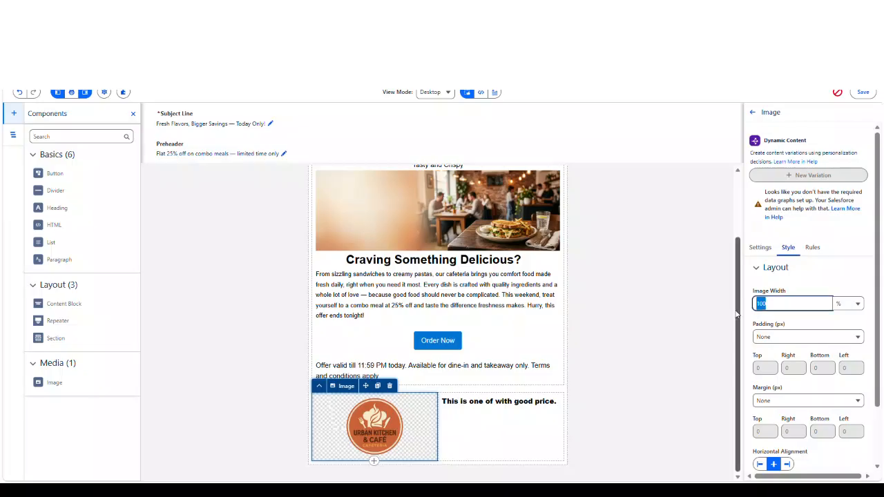
{"action": "type", "text": "30"}
{"action": "left_click", "coordinate": [701, 338]}
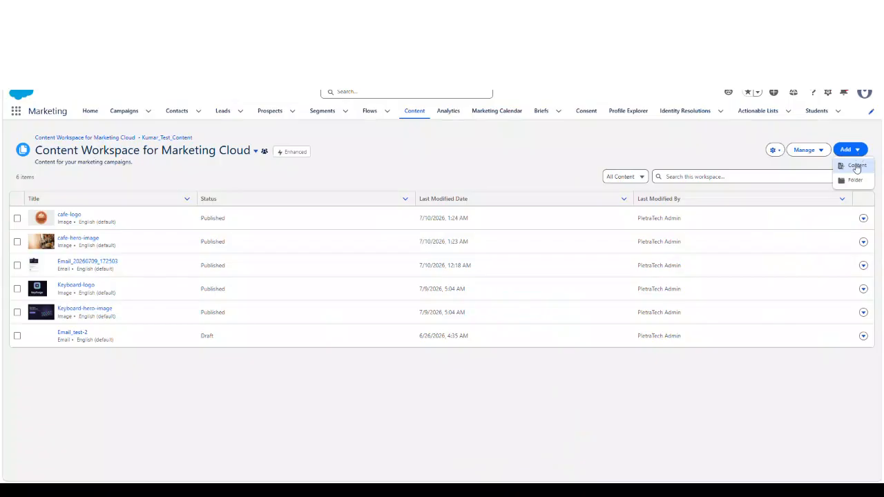
Create a new CMS content item of type Image in the content workspace folder
{"action": "left_click", "coordinate": [857, 166]}
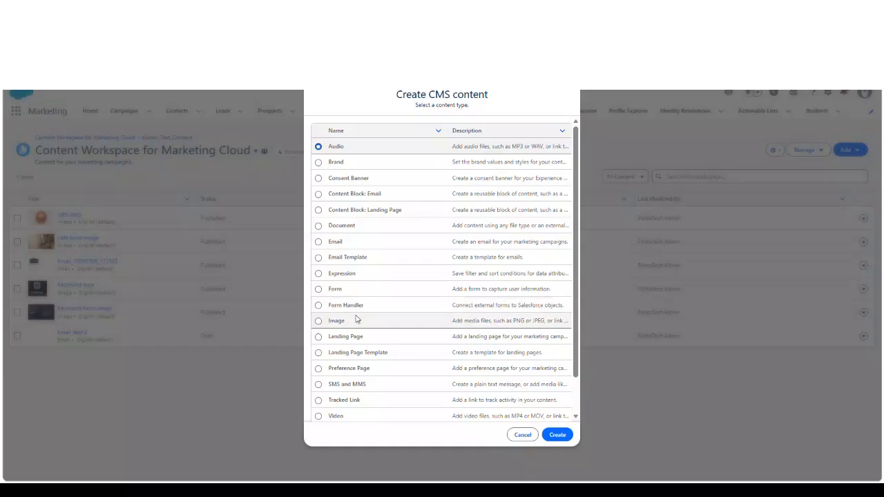
{"action": "left_click", "coordinate": [319, 320]}
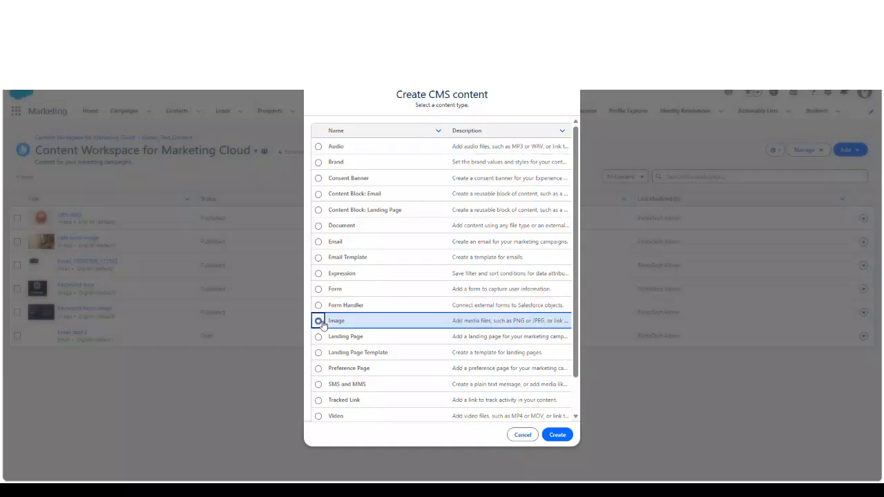
{"action": "left_click", "coordinate": [556, 435]}
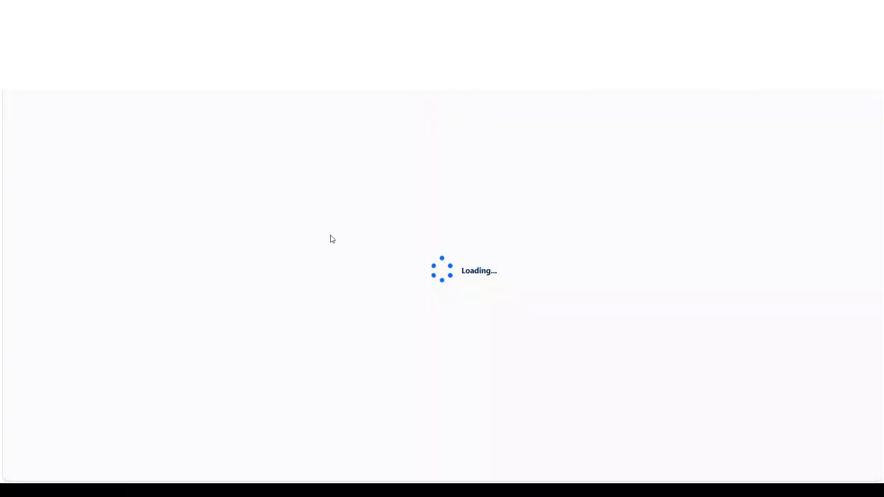
Title the new image icon1, upload gemini-svg.jpg as its source and save it
{"action": "left_click", "coordinate": [219, 141]}
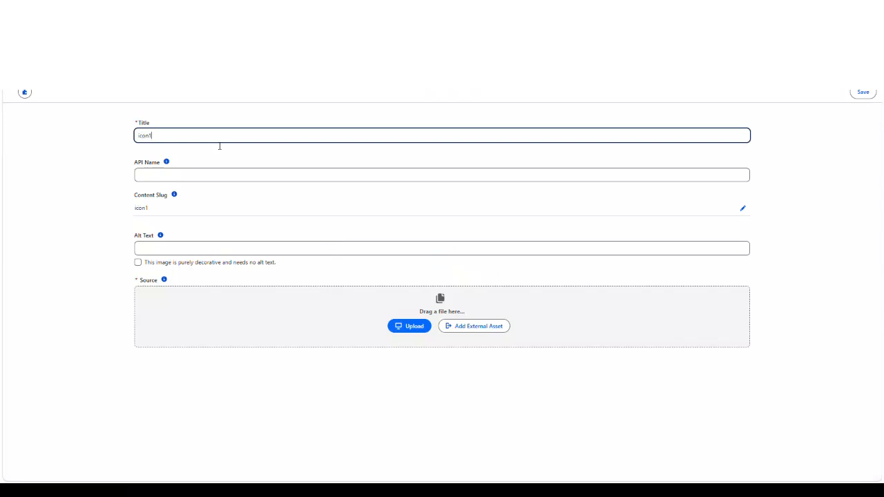
{"action": "left_click", "coordinate": [398, 326]}
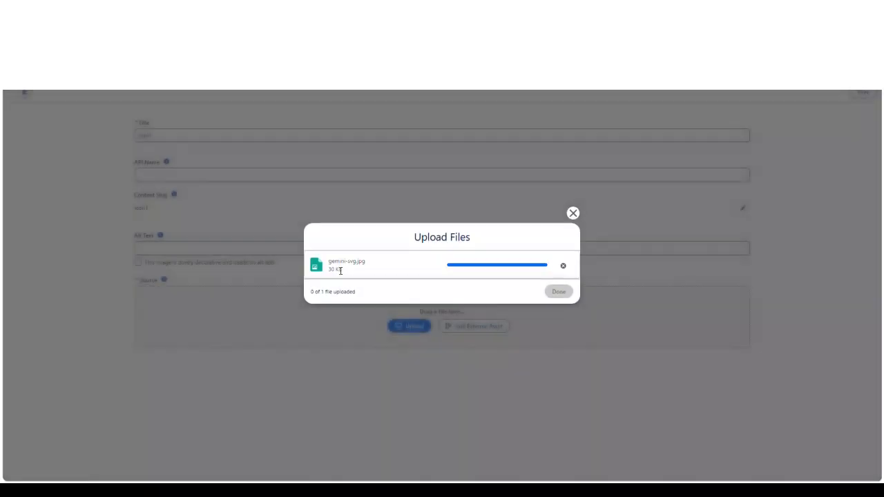
{"action": "left_click", "coordinate": [559, 292]}
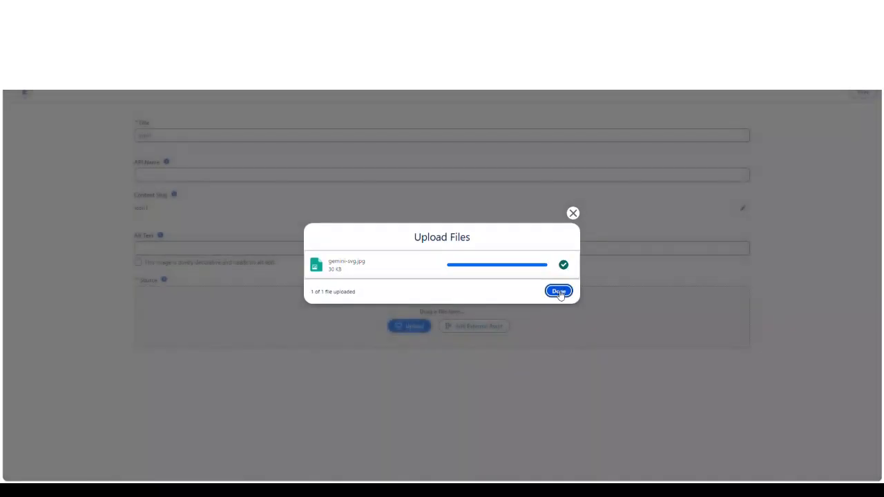
{"action": "left_click", "coordinate": [560, 292]}
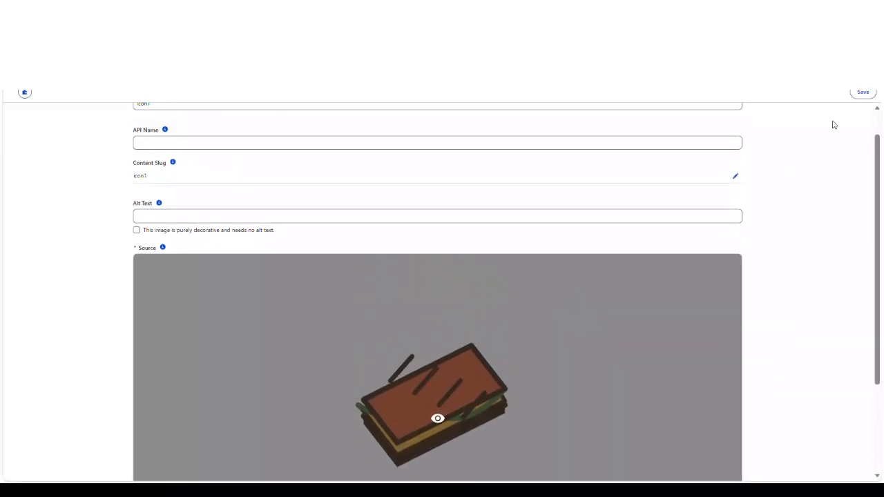
{"action": "left_click", "coordinate": [862, 93]}
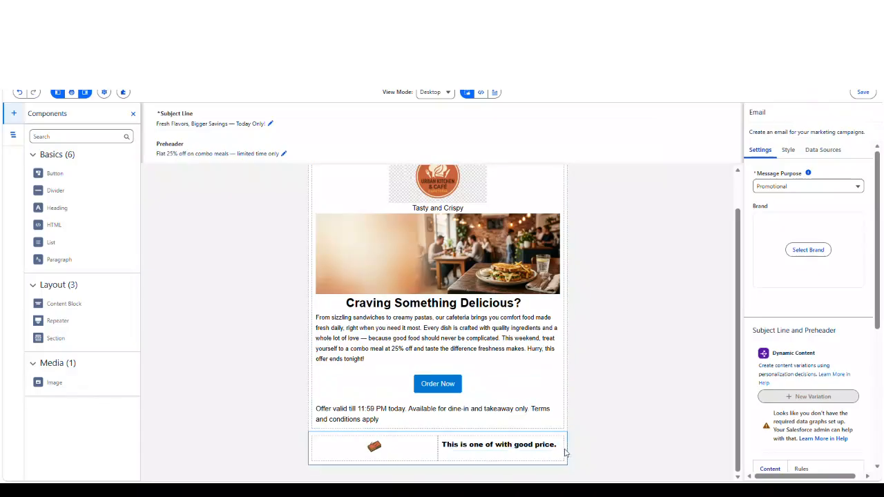
Duplicate the two-column section with the icon and price text twice to make three rows
{"action": "left_click", "coordinate": [565, 453]}
{"action": "left_click", "coordinate": [361, 426]}
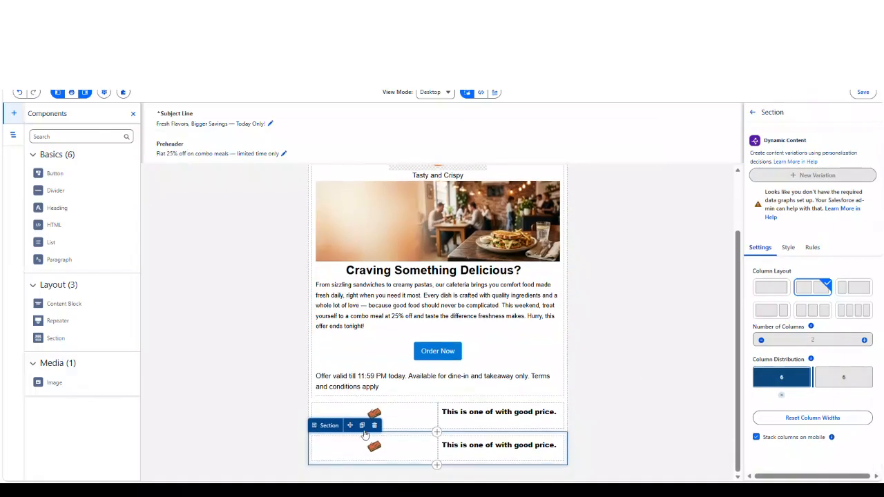
{"action": "left_click", "coordinate": [362, 425]}
Delete the icon1 image from the first column of the second row
{"action": "left_click", "coordinate": [374, 413]}
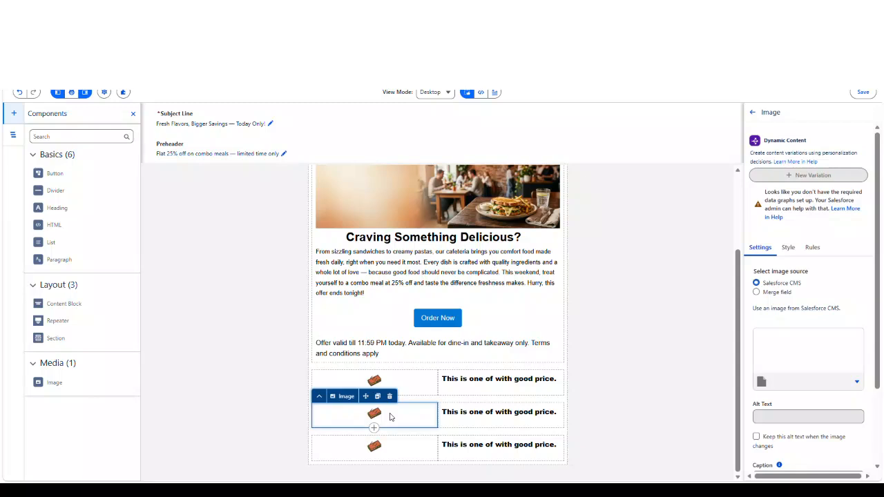
{"action": "left_click", "coordinate": [808, 359]}
{"action": "left_click", "coordinate": [694, 105]}
{"action": "scroll", "coordinate": [811, 347], "scroll_direction": "down", "scroll_amount": 1}
{"action": "scroll", "coordinate": [810, 347], "scroll_direction": "down", "scroll_amount": 3}
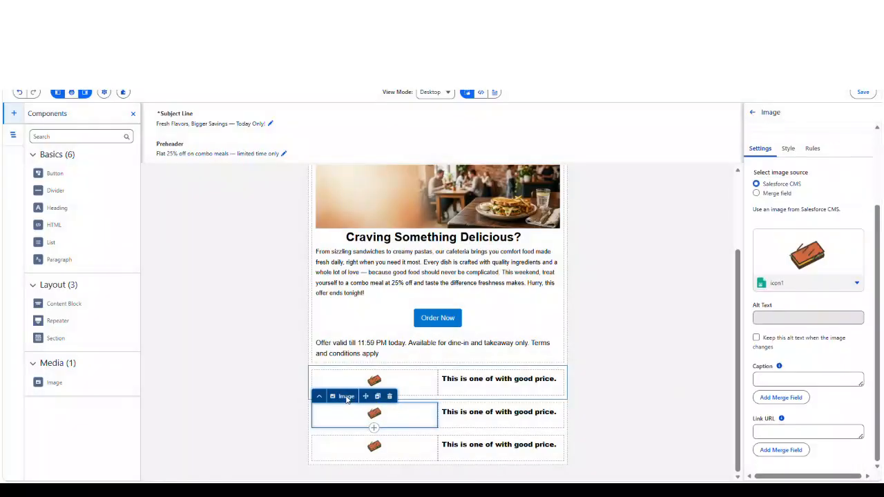
{"action": "left_click", "coordinate": [390, 397]}
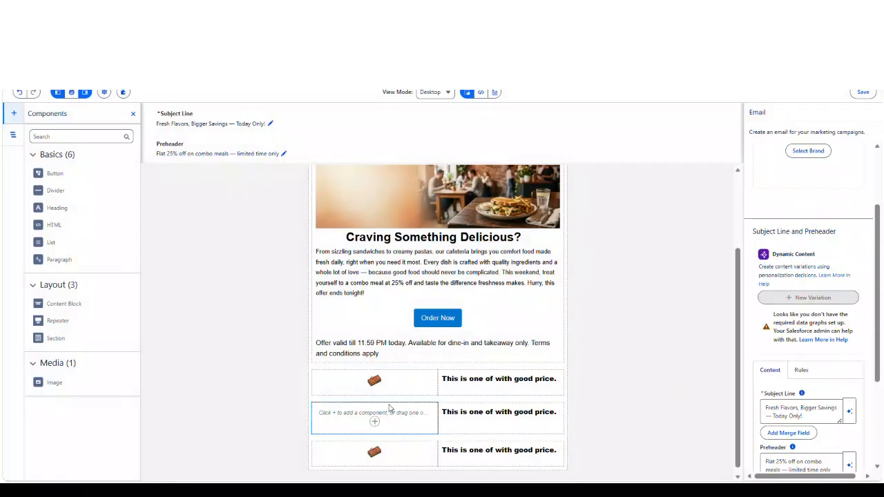
Add an Image component to the emptied column of the second row and assign icon2 to it
{"action": "left_click", "coordinate": [373, 422]}
{"action": "scroll", "coordinate": [357, 465], "scroll_direction": "down", "scroll_amount": 2}
{"action": "left_click", "coordinate": [355, 474]}
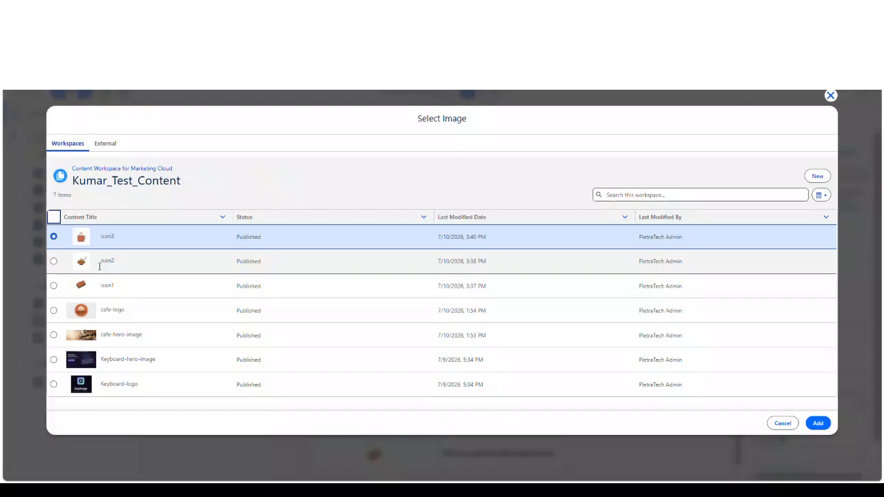
{"action": "left_click", "coordinate": [53, 264]}
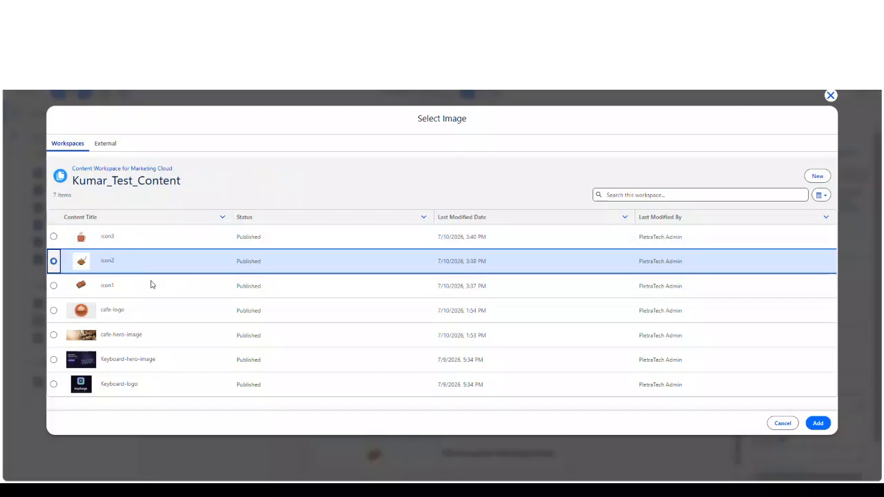
{"action": "left_click", "coordinate": [818, 424]}
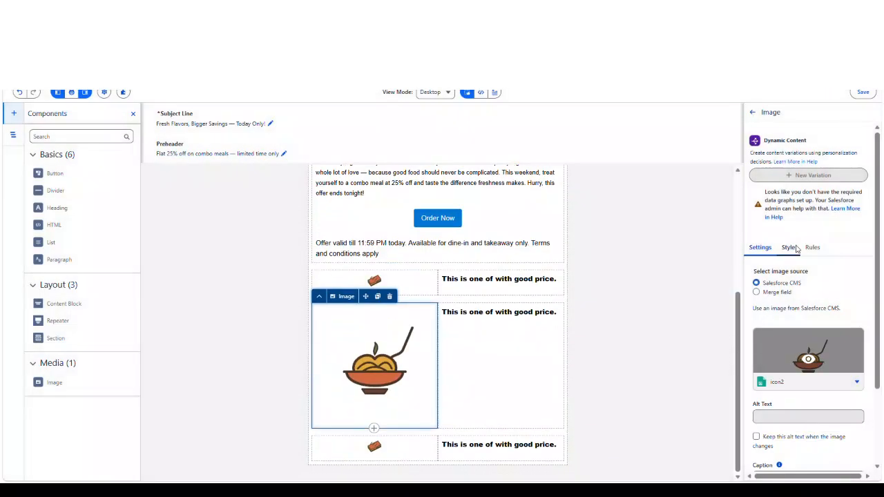
Set the width of the icon2 image to 20%
{"action": "left_click", "coordinate": [789, 247]}
{"action": "left_click_drag", "start_coordinate": [789, 304], "coordinate": [734, 310]}
{"action": "type", "text": "20"}
{"action": "left_click", "coordinate": [681, 320]}
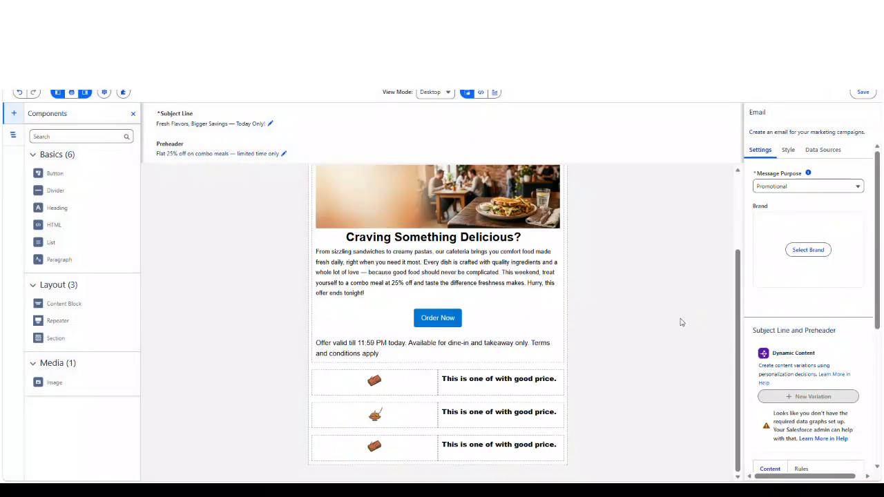
Replace the image in the third row's first column with icon3
{"action": "left_click", "coordinate": [379, 449]}
{"action": "left_click", "coordinate": [859, 383]}
{"action": "left_click", "coordinate": [834, 323]}
{"action": "left_click", "coordinate": [53, 237]}
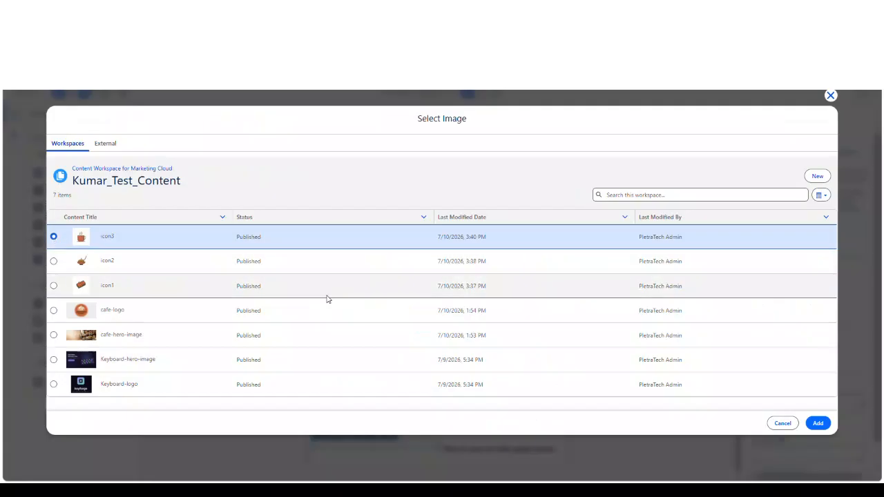
{"action": "left_click", "coordinate": [819, 424]}
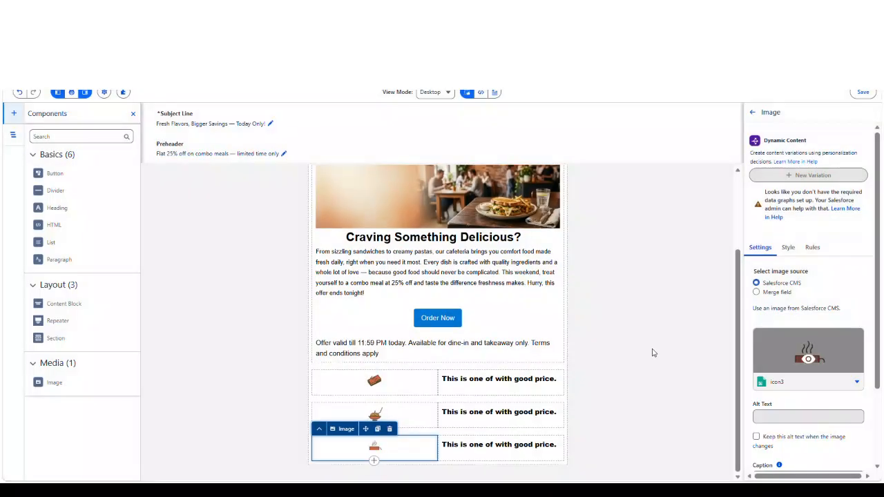
Replace the text in the first icon row with "Fresh veggies, melted cheese — ₹149"
{"action": "left_click", "coordinate": [634, 403]}
{"action": "left_click", "coordinate": [470, 385]}
{"action": "left_click", "coordinate": [536, 379]}
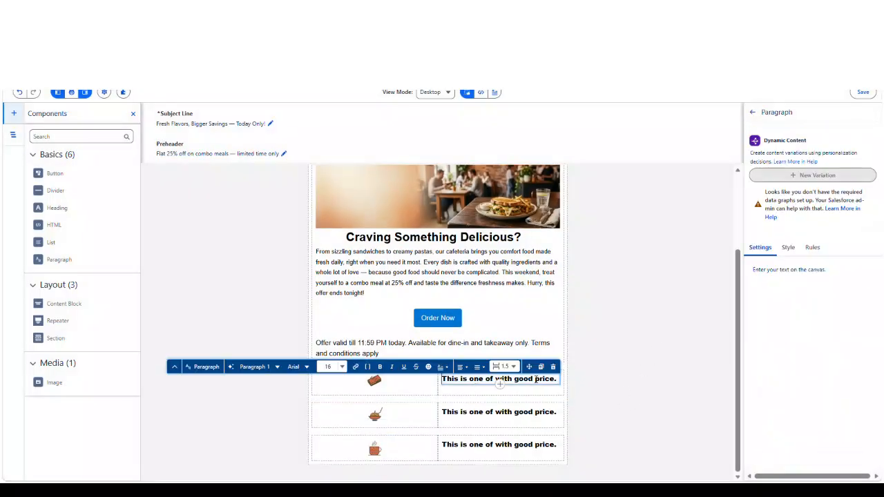
{"action": "left_click", "coordinate": [610, 363]}
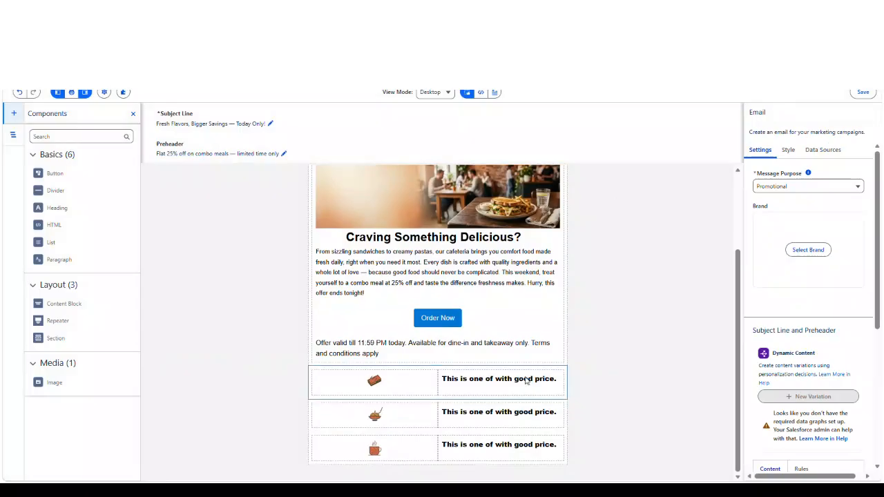
{"action": "left_click", "coordinate": [493, 380]}
{"action": "key", "text": "ctrl+a"}
{"action": "type", "text": "Fresh veggies, melted cheese — ₹149"}
{"action": "left_click", "coordinate": [608, 374]}
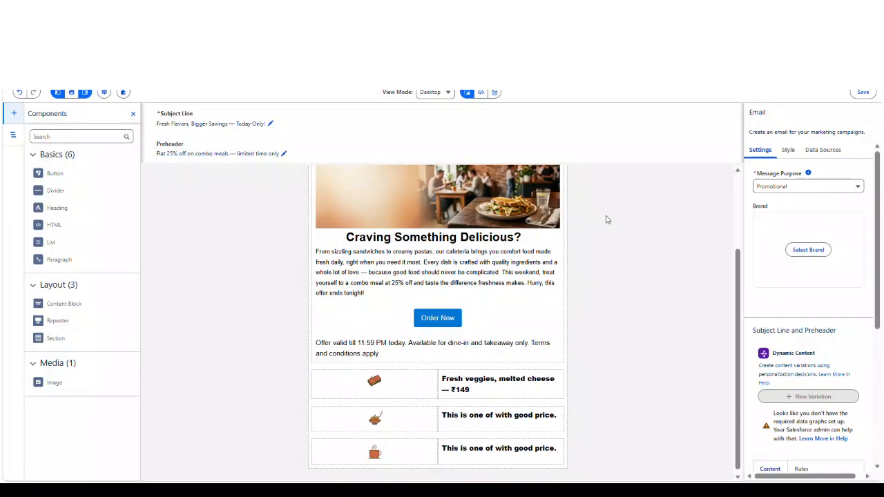
Replace the text in the second icon row with "Rich alfredo, chef's special — ₹199"
{"action": "left_click", "coordinate": [498, 416]}
{"action": "key", "text": "ctrl+a"}
{"action": "type", "text": "Rich alfredo, chef's special — ₹199"}
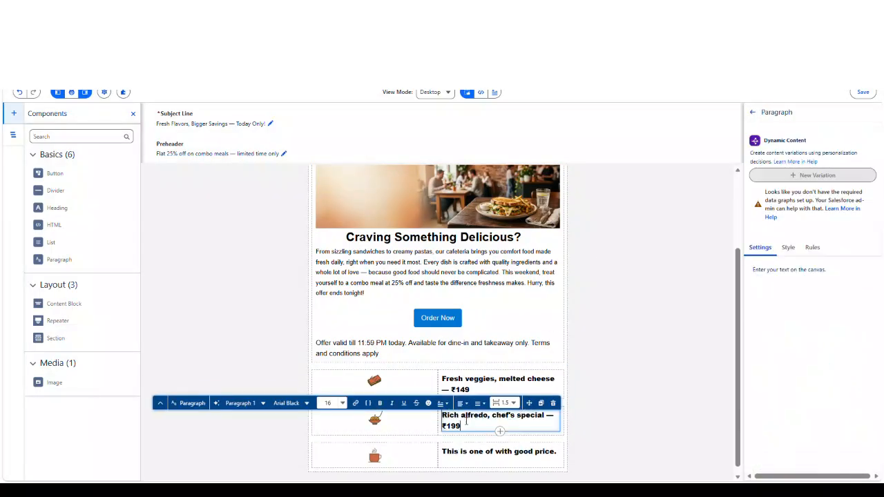
{"action": "left_click", "coordinate": [595, 377]}
Replace the text in the third icon row with "Smooth, aromatic, made fresh — ₹99"
{"action": "left_click", "coordinate": [508, 446]}
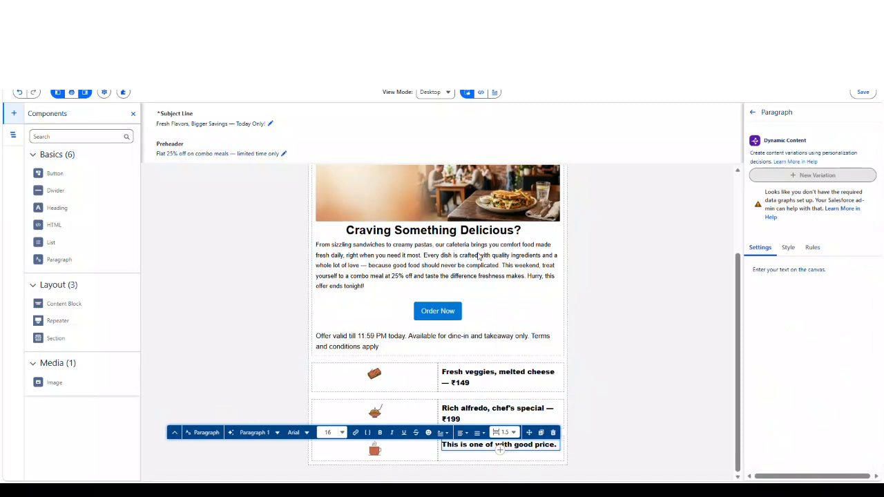
{"action": "key", "text": "ctrl+a"}
{"action": "type", "text": "Smooth, aromatic, made fresh — ₹99"}
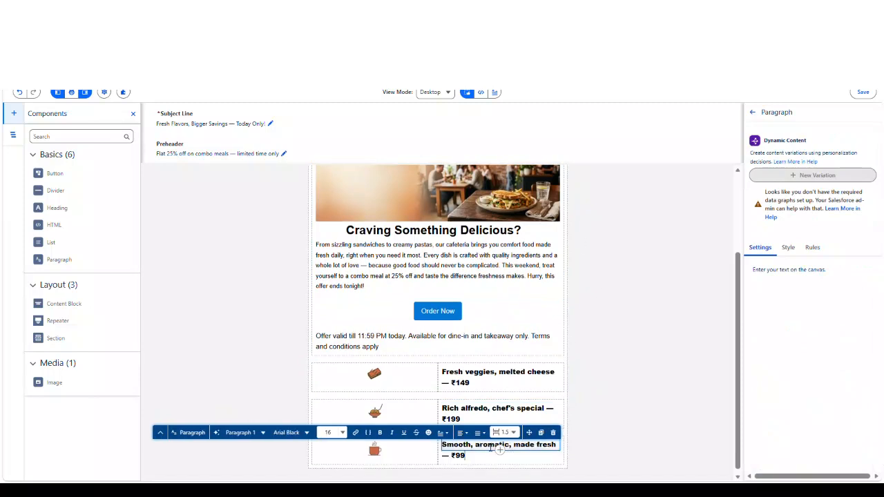
{"action": "left_click", "coordinate": [586, 385]}
Set the first icon row's text to font size 14 and the Arial font
{"action": "left_click", "coordinate": [482, 373]}
{"action": "key", "text": "ctrl+a"}
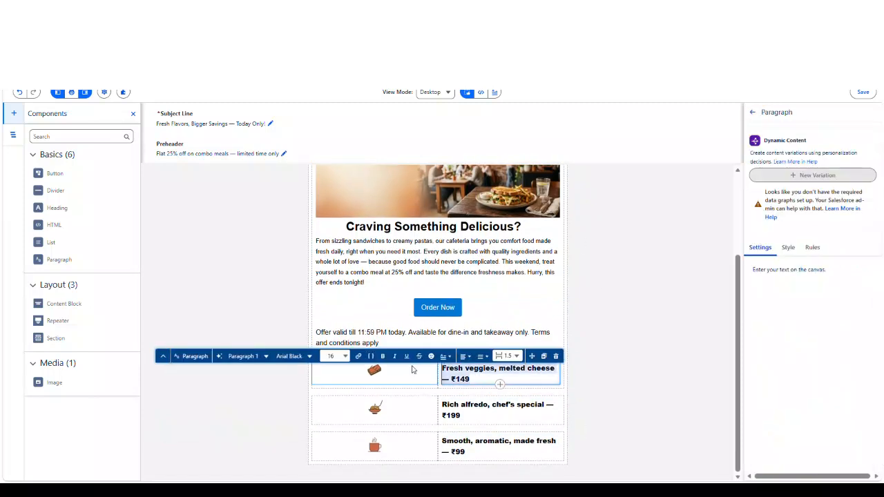
{"action": "left_click", "coordinate": [334, 355]}
{"action": "left_click", "coordinate": [334, 410]}
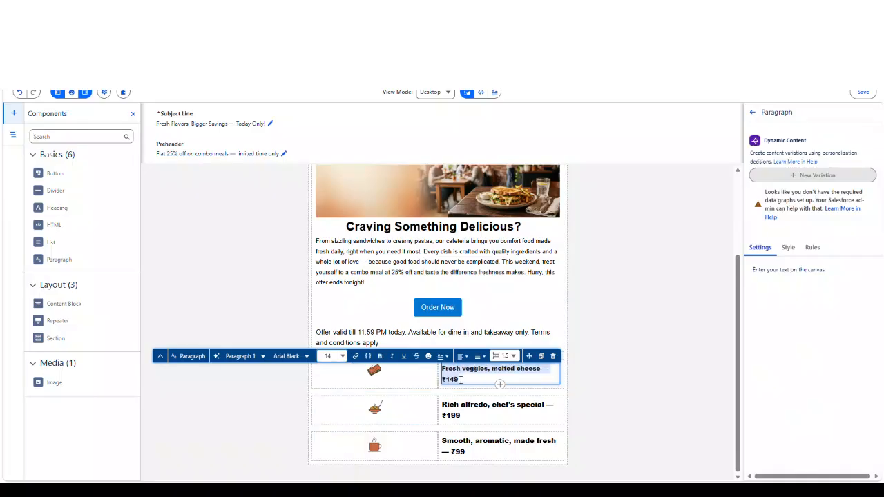
{"action": "left_click", "coordinate": [307, 356]}
{"action": "left_click", "coordinate": [294, 369]}
Change the font of the second icon row's text to Arial
{"action": "left_click", "coordinate": [469, 412]}
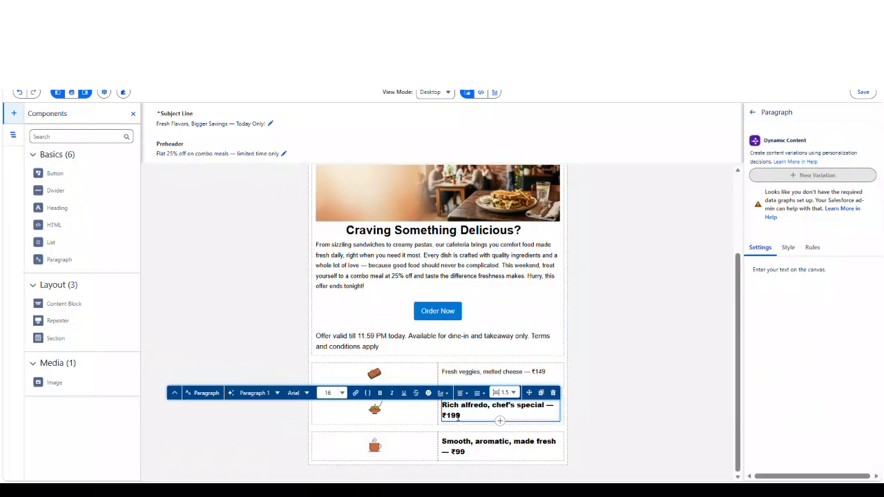
{"action": "key", "text": "ctrl+a"}
{"action": "left_click", "coordinate": [293, 396]}
{"action": "left_click", "coordinate": [302, 409]}
Try font sizes 14 and 12 on the second icon row's text
{"action": "left_click", "coordinate": [322, 396]}
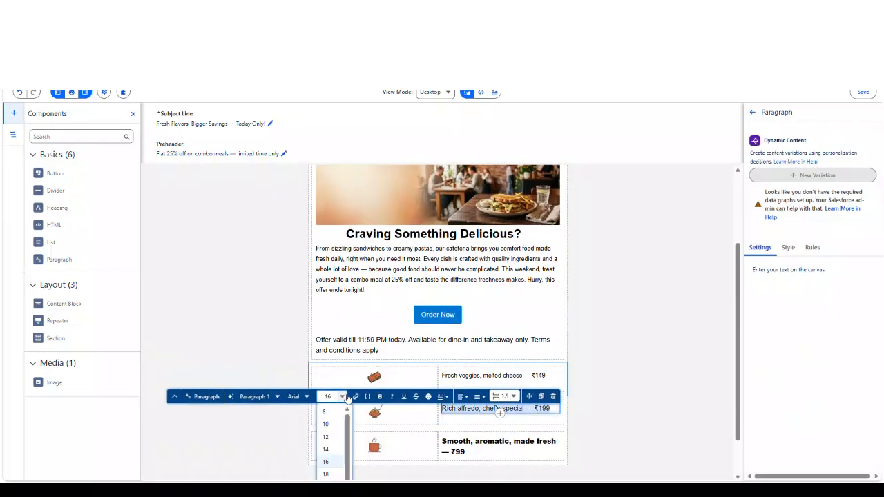
{"action": "left_click", "coordinate": [335, 449]}
{"action": "left_click", "coordinate": [328, 396]}
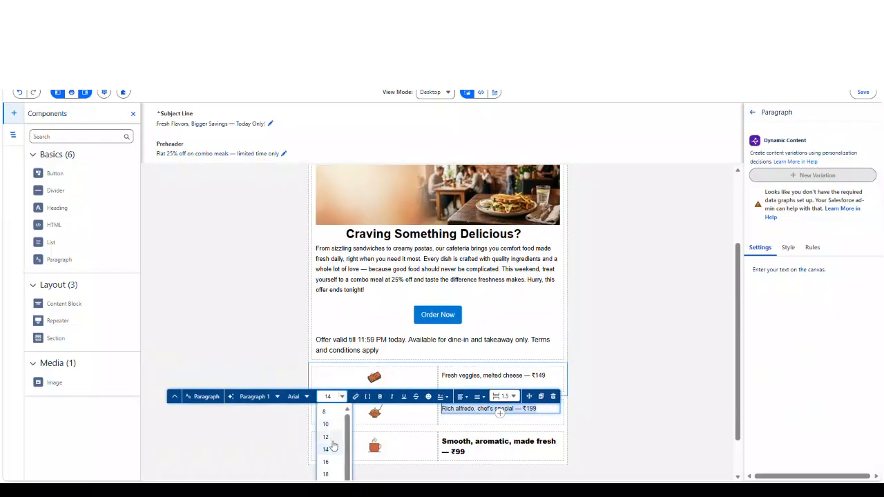
{"action": "left_click", "coordinate": [331, 439]}
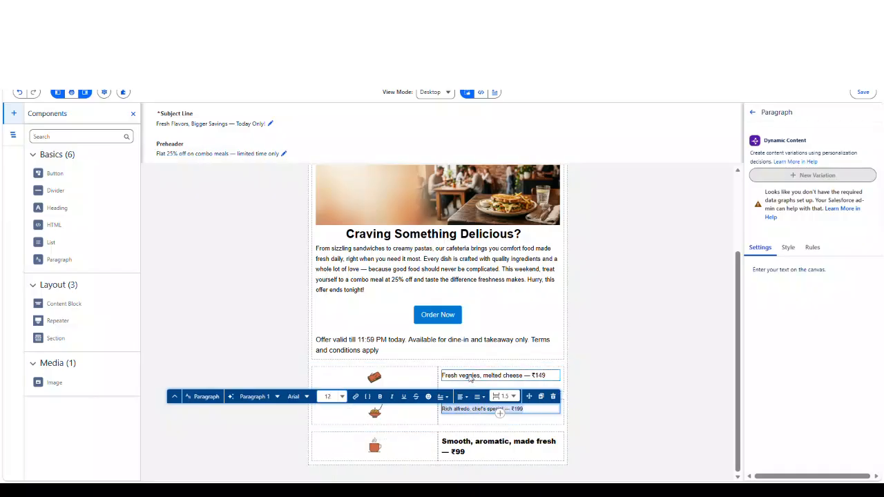
Compare the text of the icon rows and zoom out to review the whole email layout
{"action": "left_click", "coordinate": [472, 378]}
{"action": "left_click", "coordinate": [476, 413]}
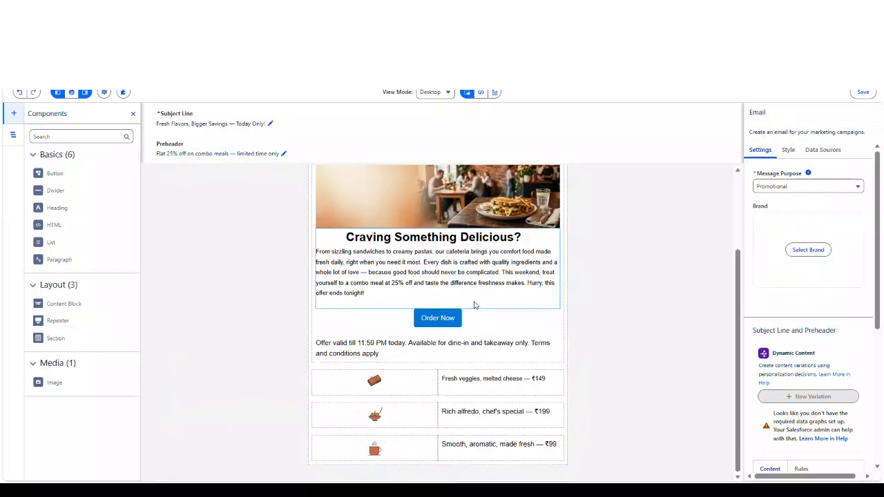
{"action": "key", "text": "ctrl+minus"}
{"action": "key", "text": "ctrl+minus"}
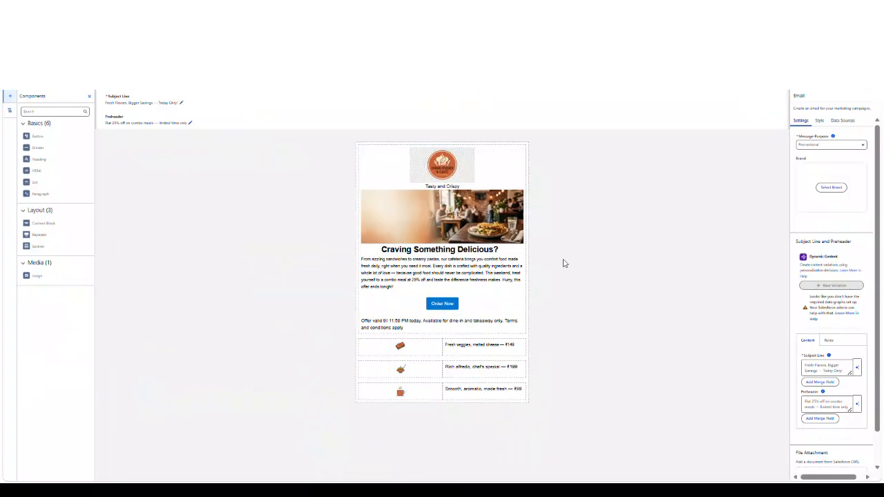